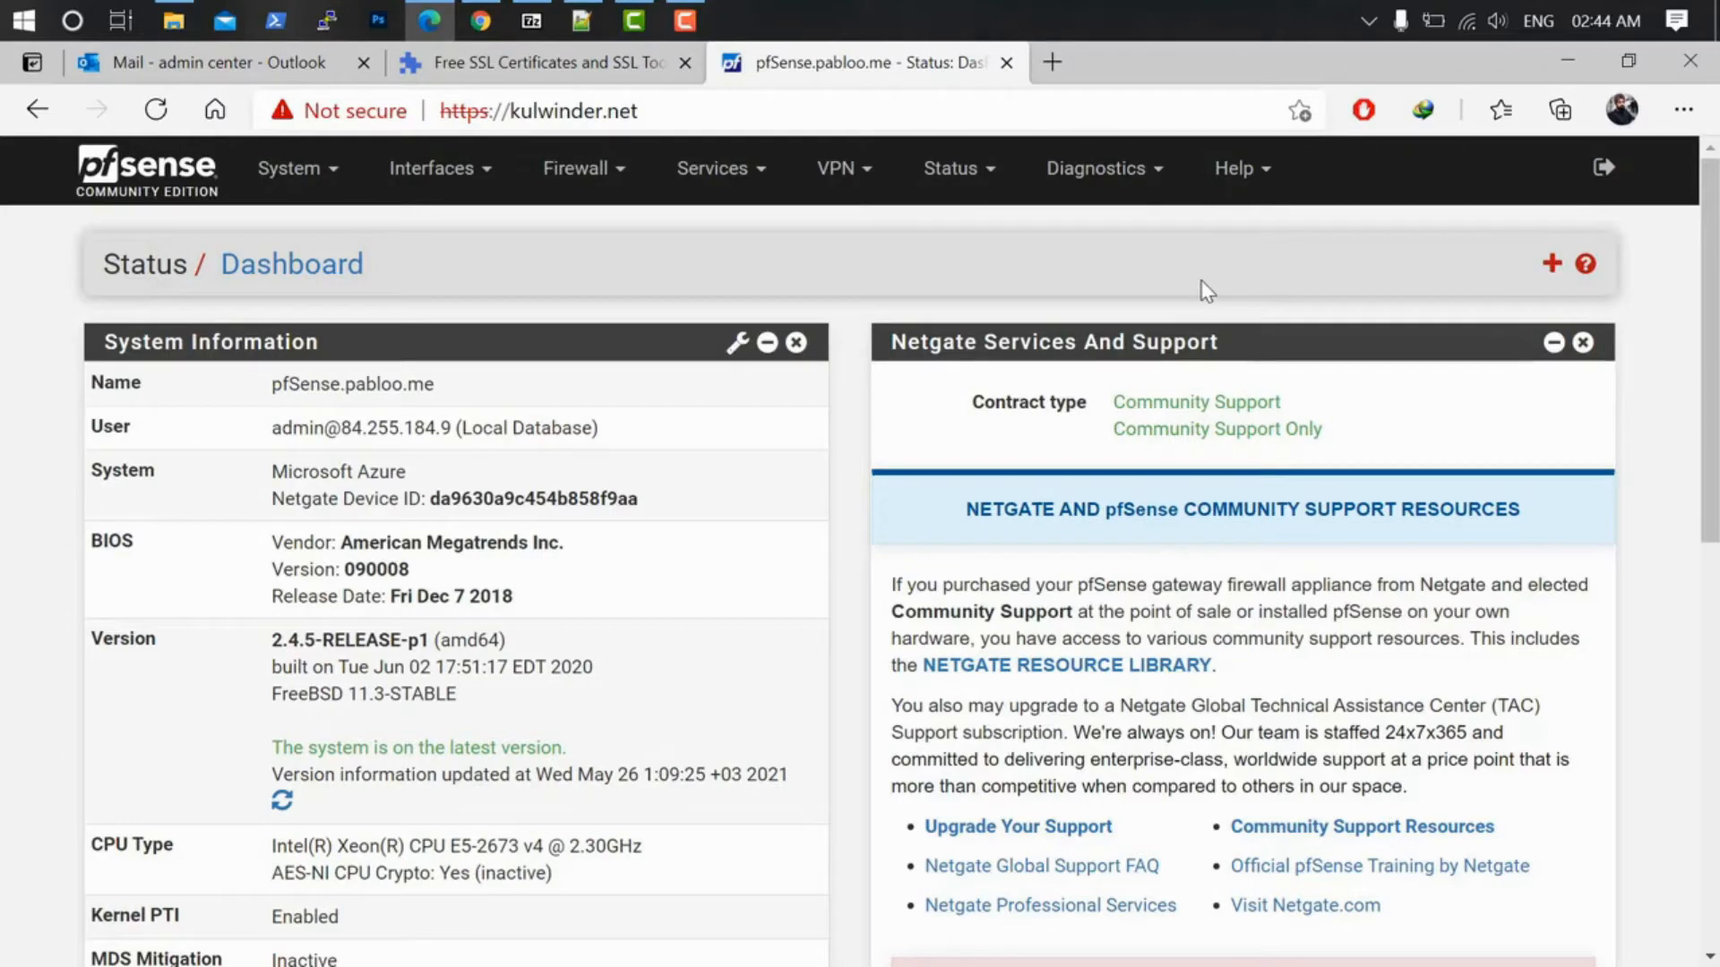
Step: Inspect kulwinder.net's Not secure warning showing the invalid certificate, then switch to the ZeroSSL tab
{"action": "left_click", "coordinate": [582, 111]}
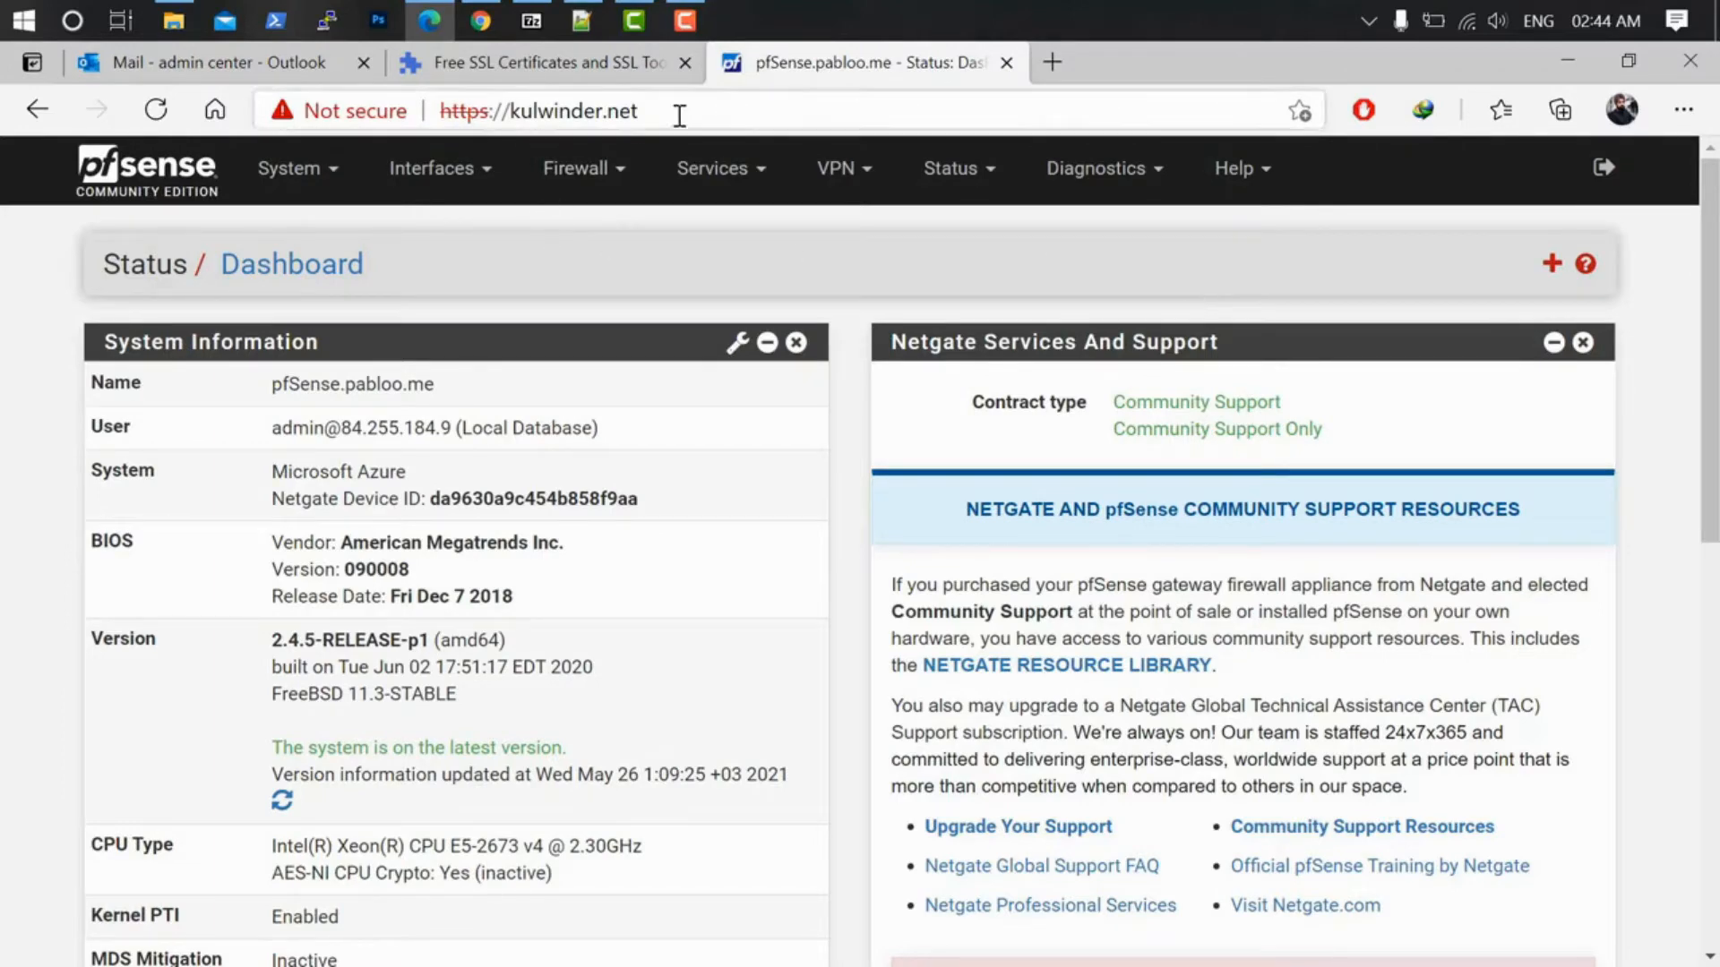
{"action": "left_click_drag", "start_coordinate": [638, 111], "coordinate": [511, 111]}
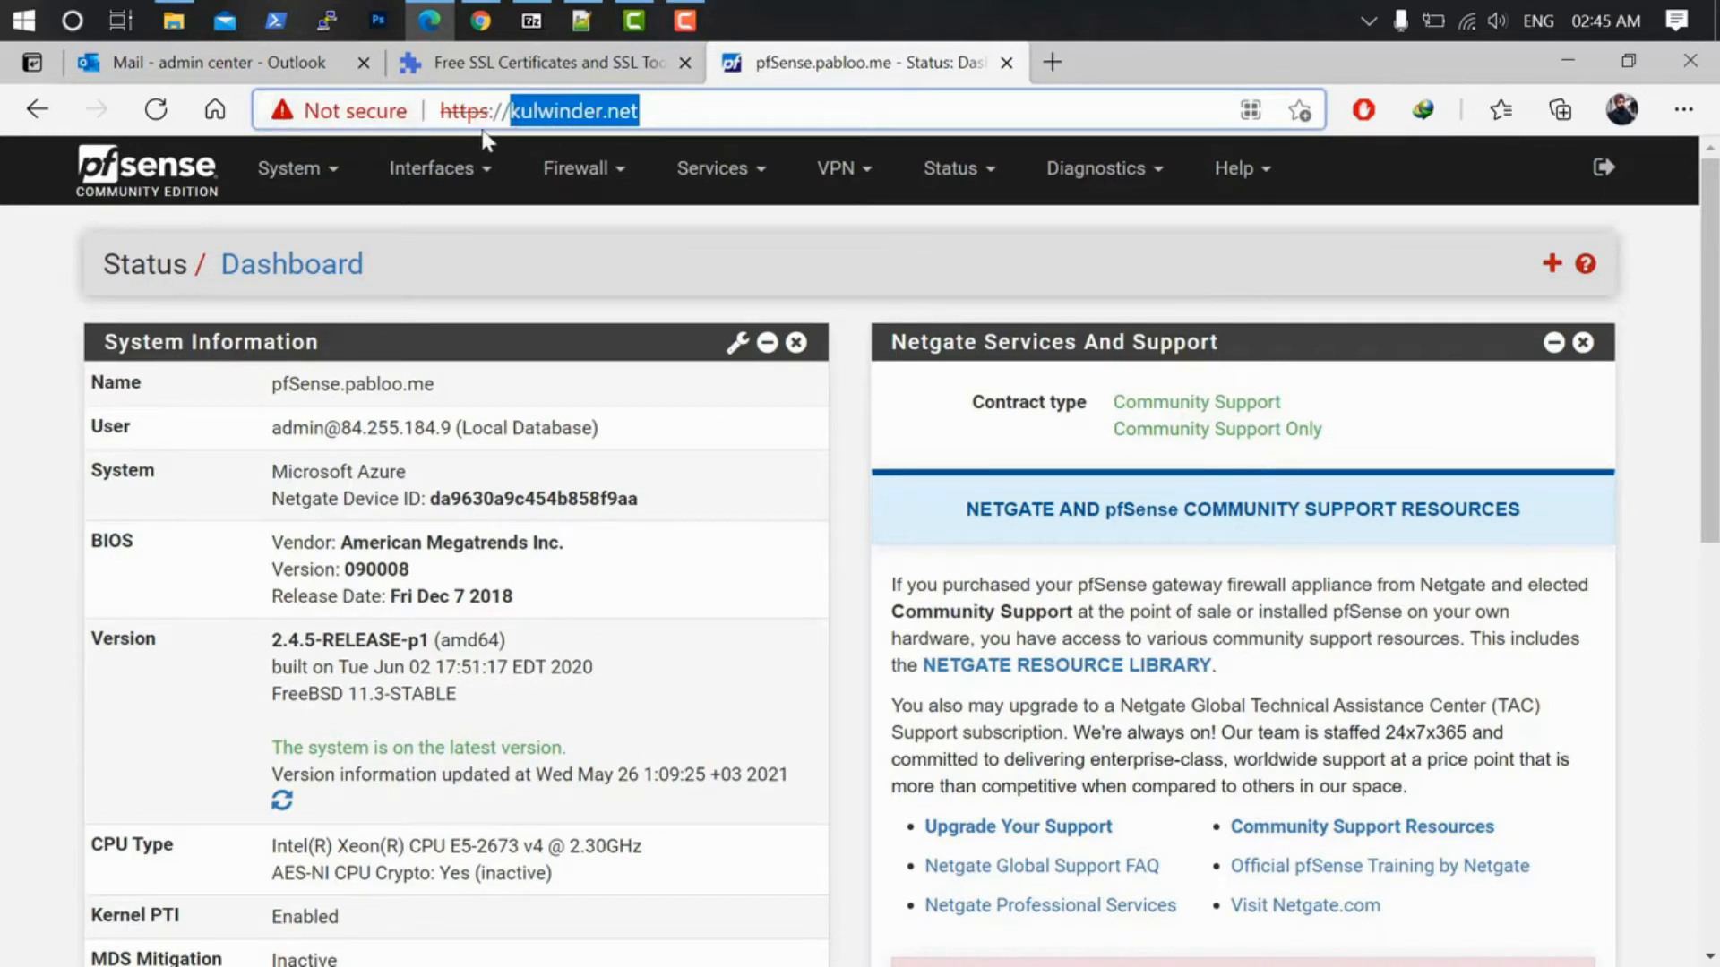
{"action": "left_click", "coordinate": [354, 110]}
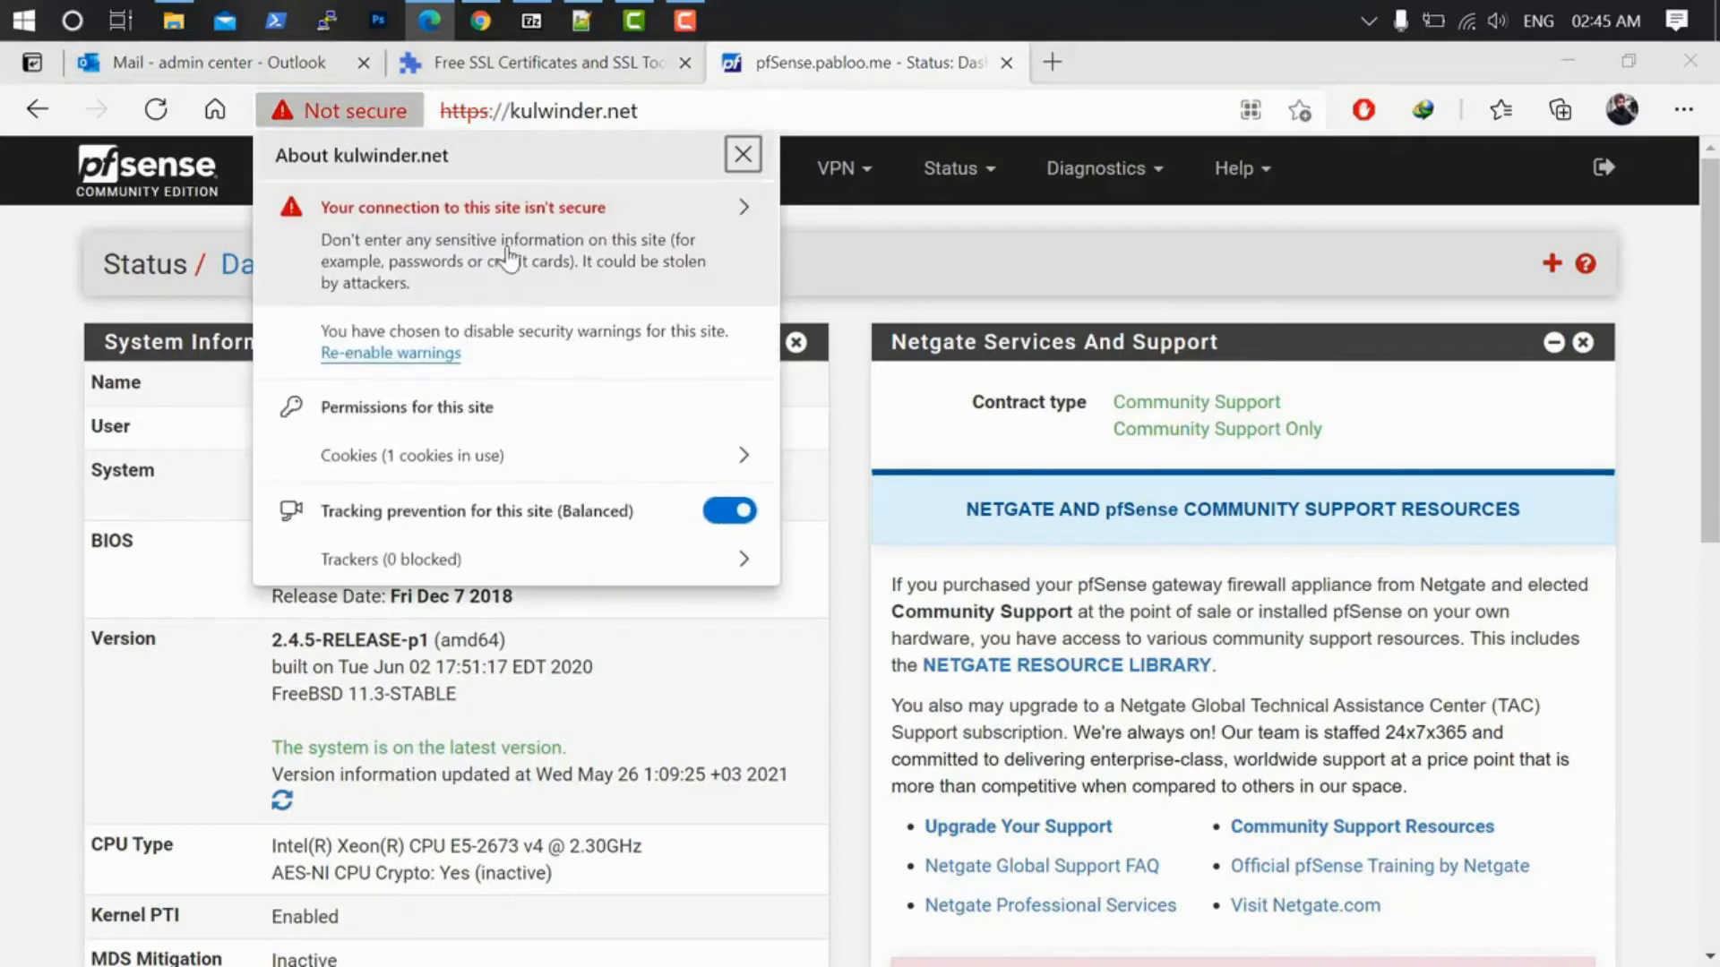
{"action": "left_click", "coordinate": [628, 249]}
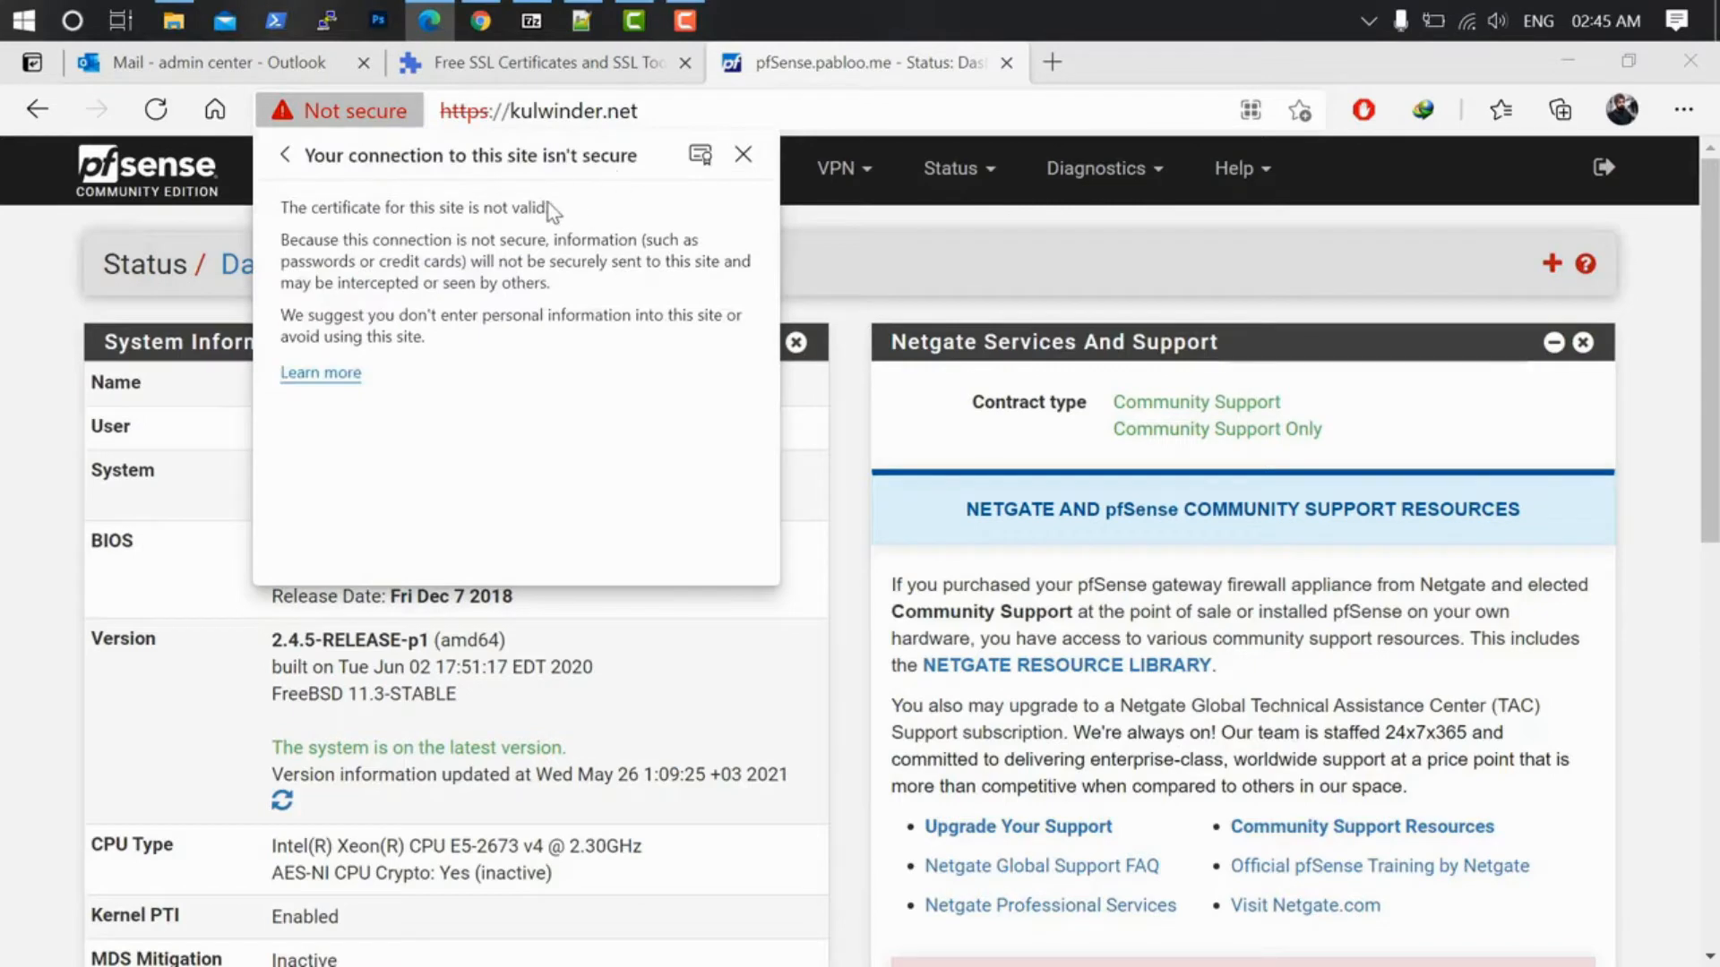
{"action": "left_click", "coordinate": [889, 211]}
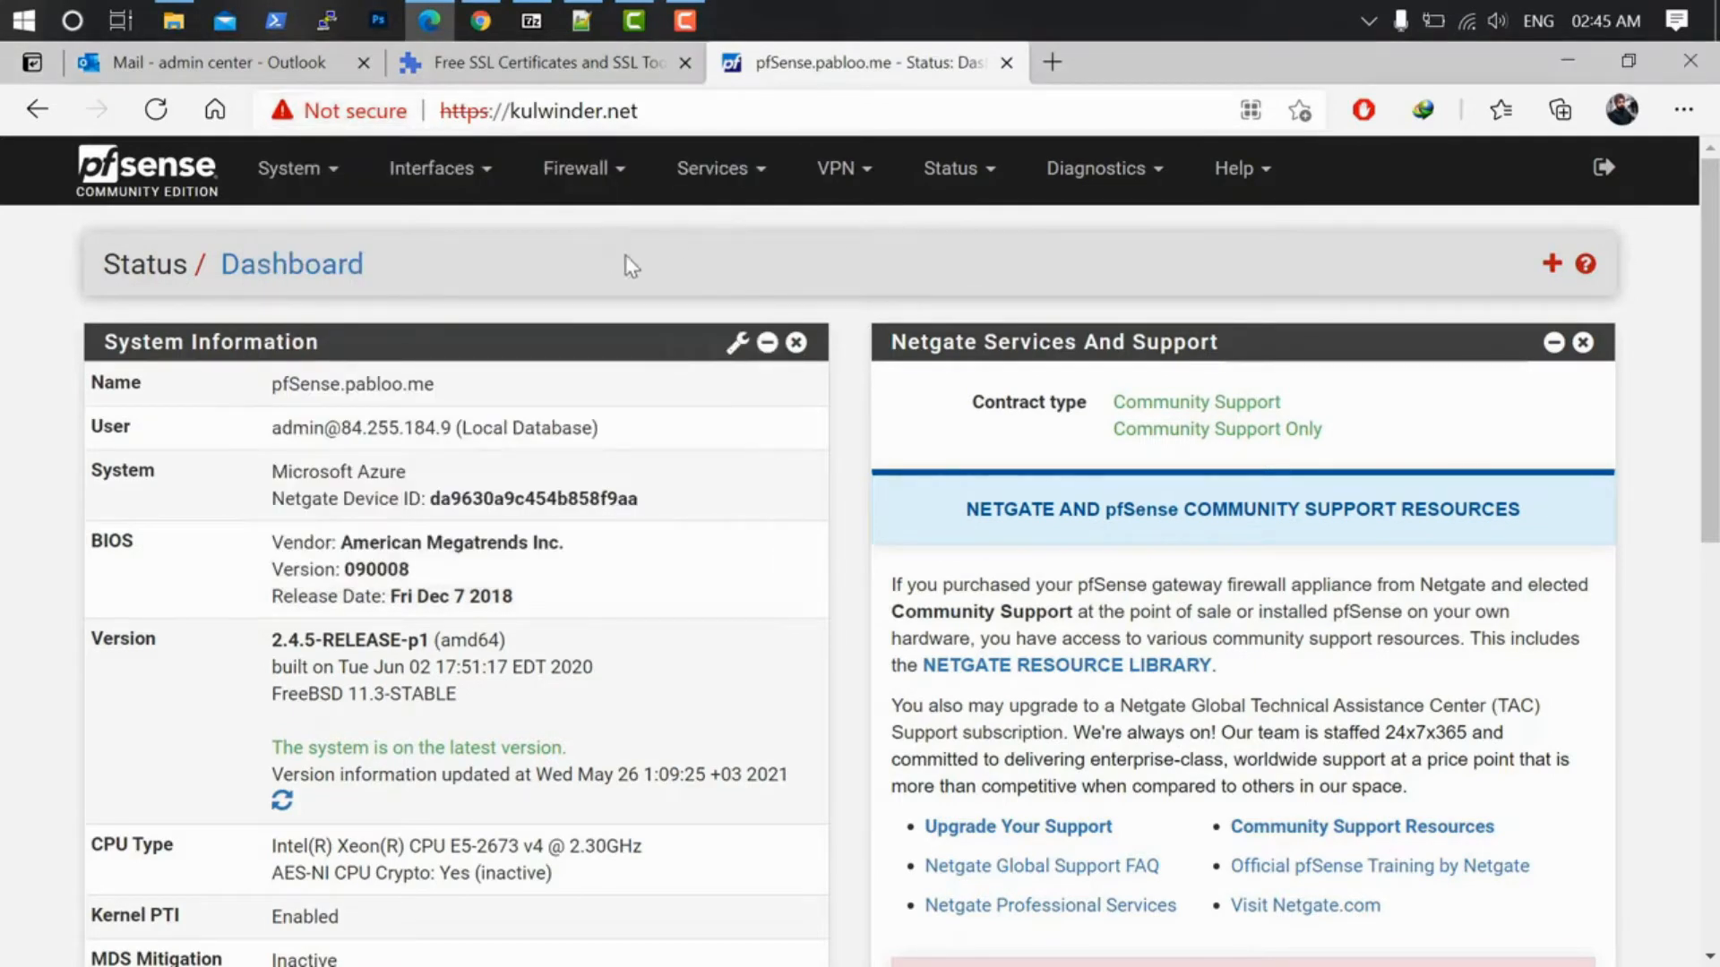
{"action": "left_click", "coordinate": [547, 63]}
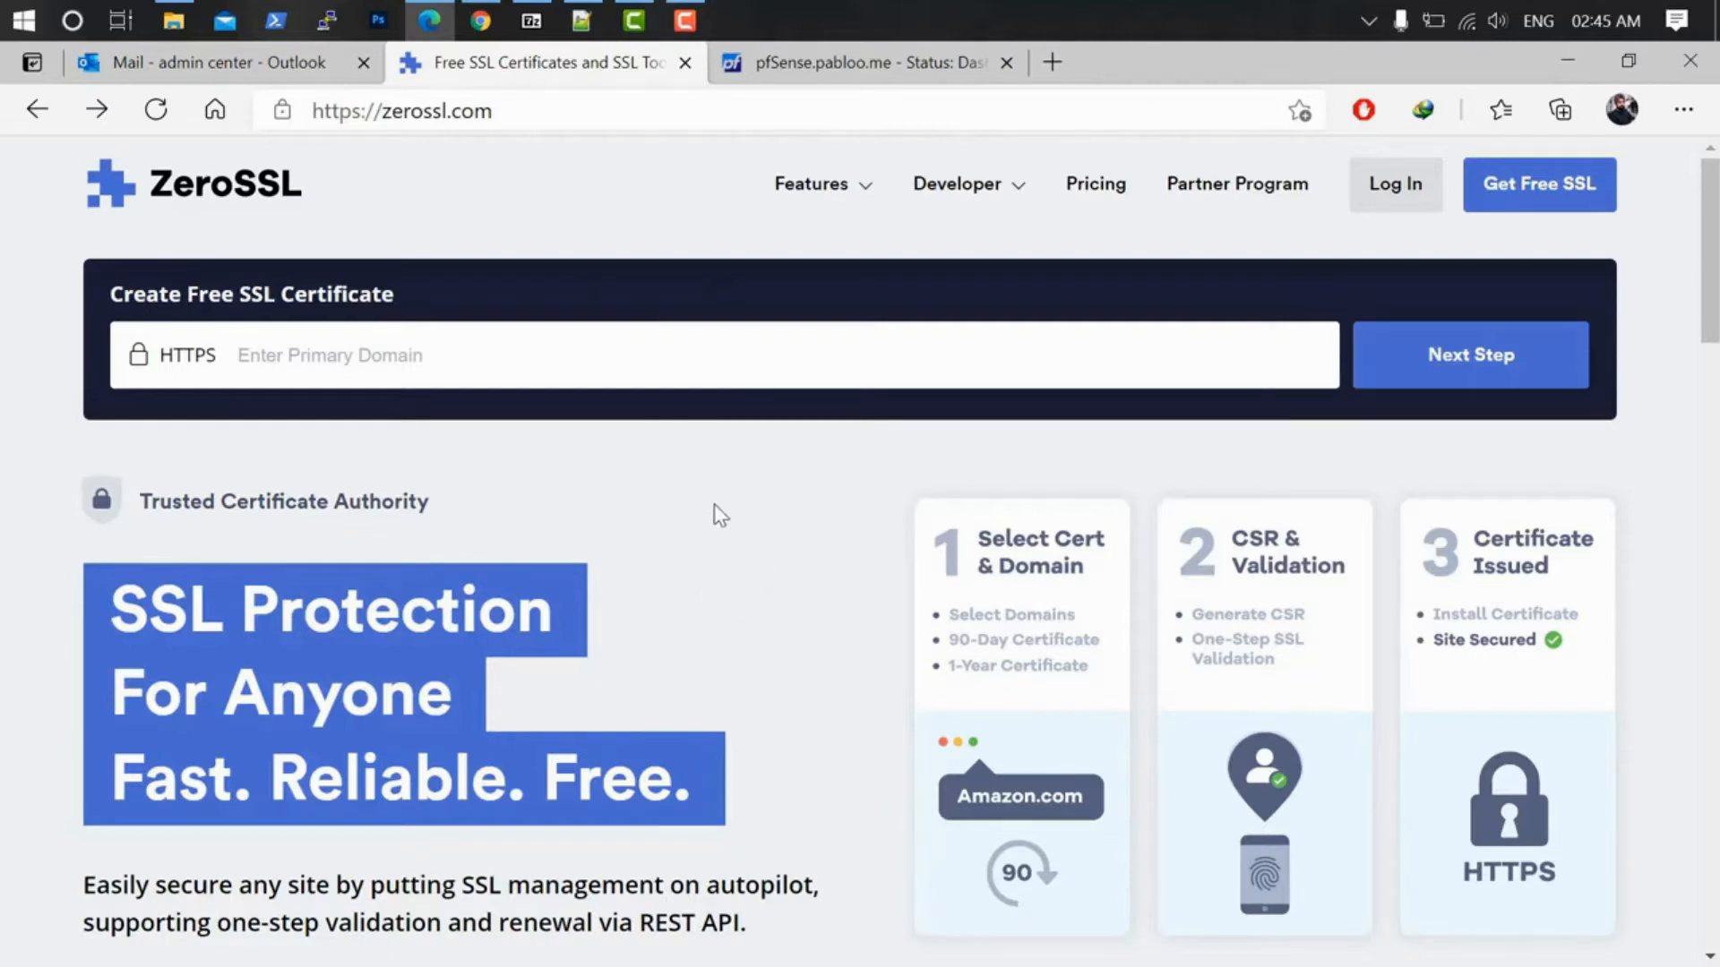
Step: Enter kulwinder.net as the primary domain for a new free certificate
{"action": "left_click", "coordinate": [514, 354]}
{"action": "type", "text": "kulwinder.net"}
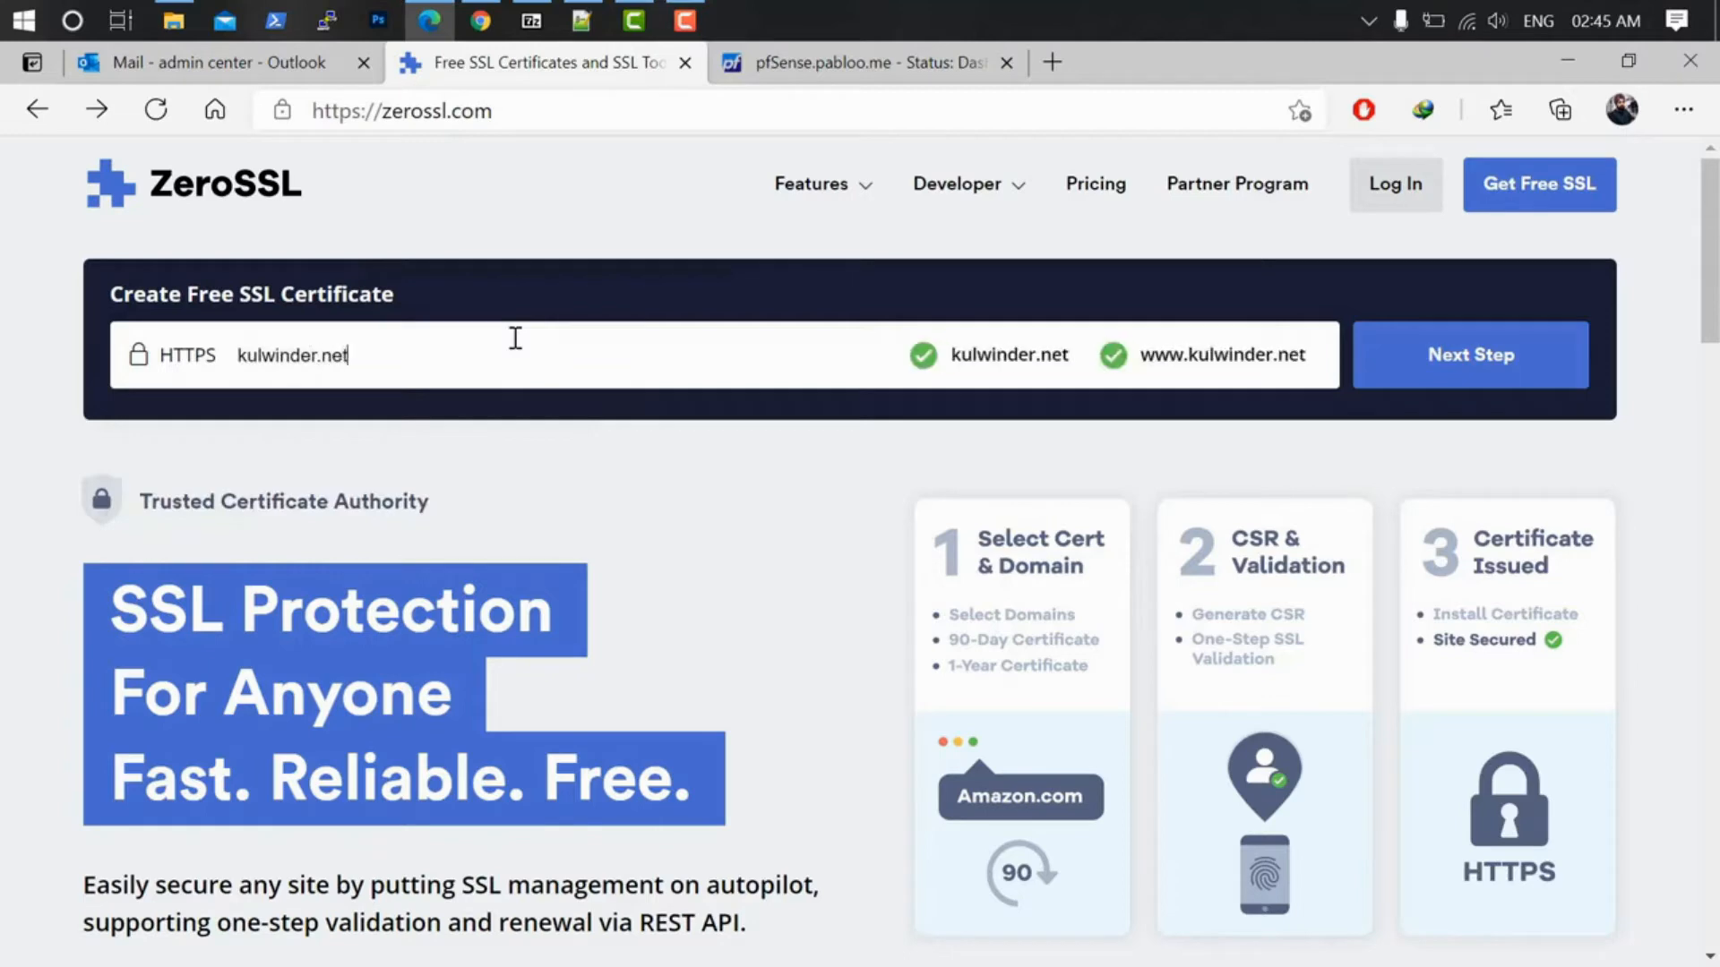
{"action": "left_click", "coordinate": [1494, 375]}
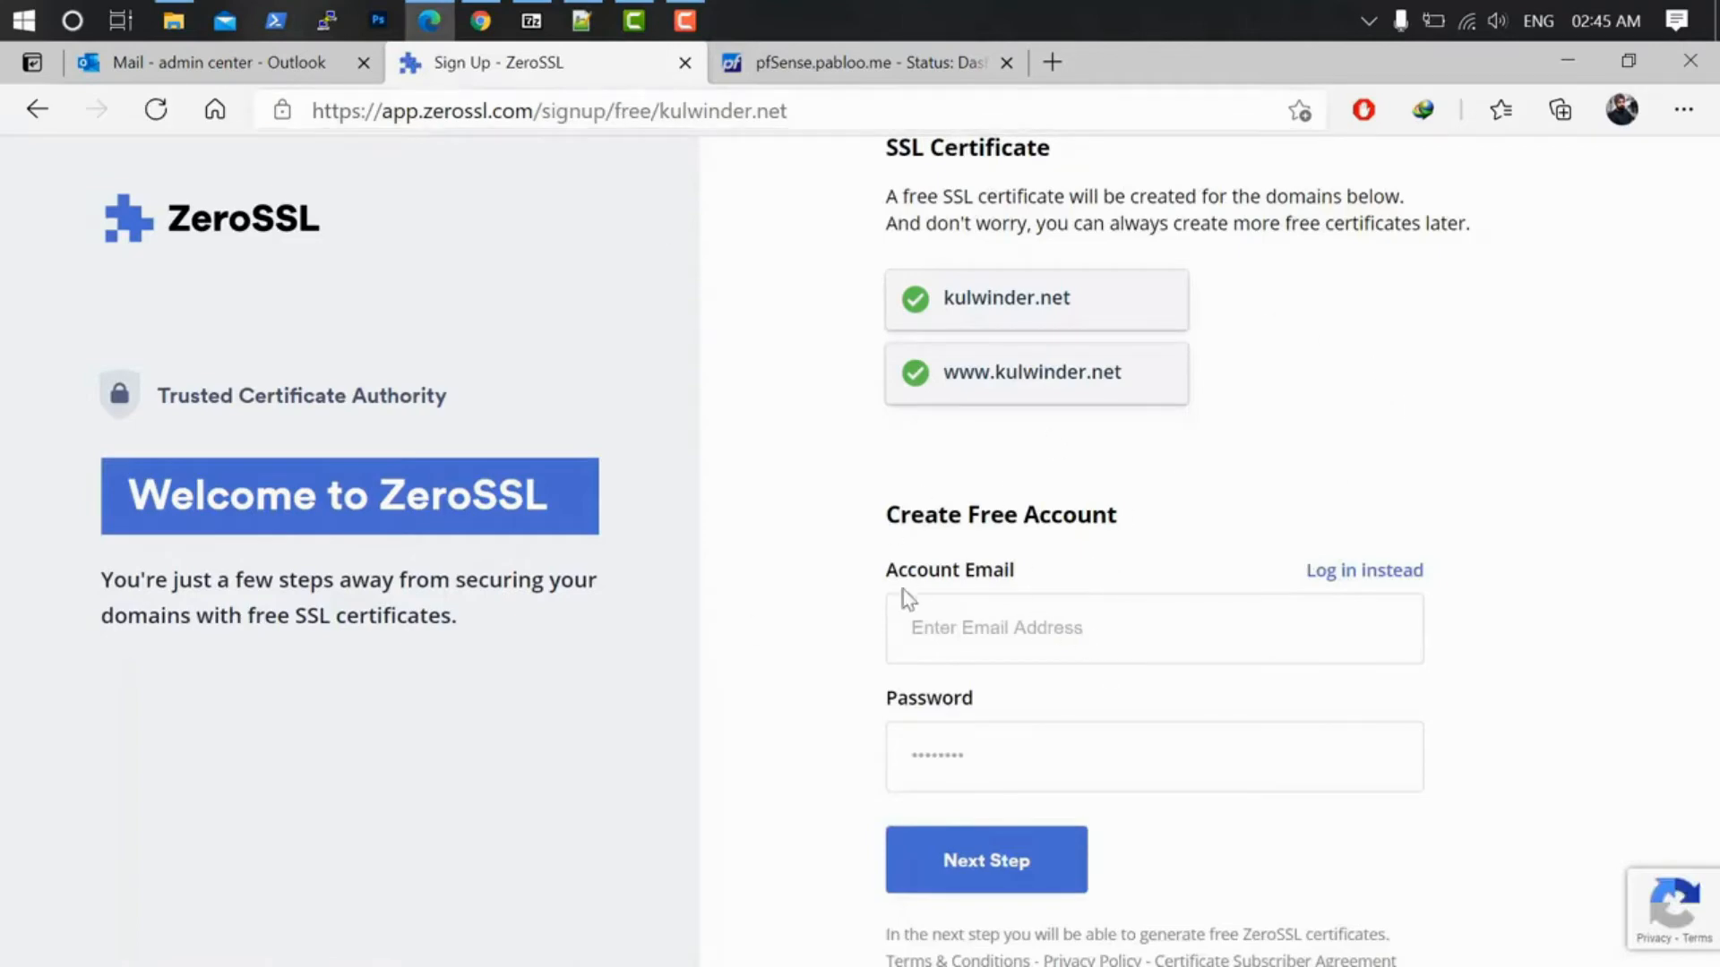
Step: Sign up for a ZeroSSL account with an email address and password
{"action": "left_click", "coordinate": [1048, 625]}
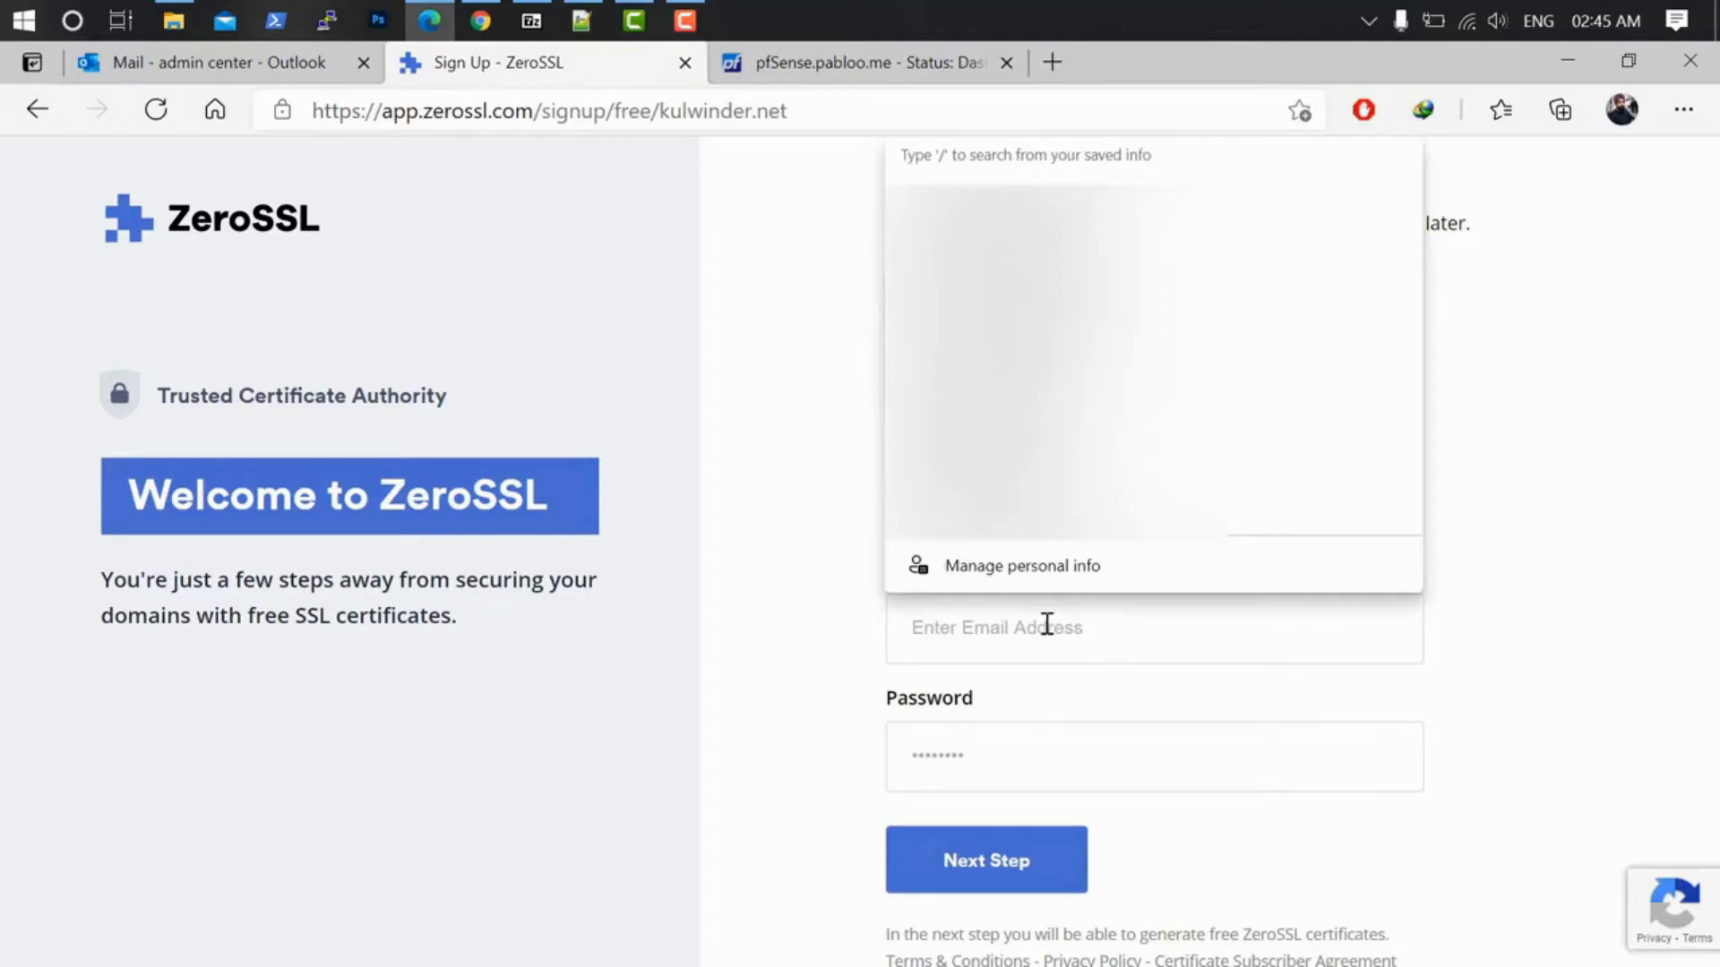
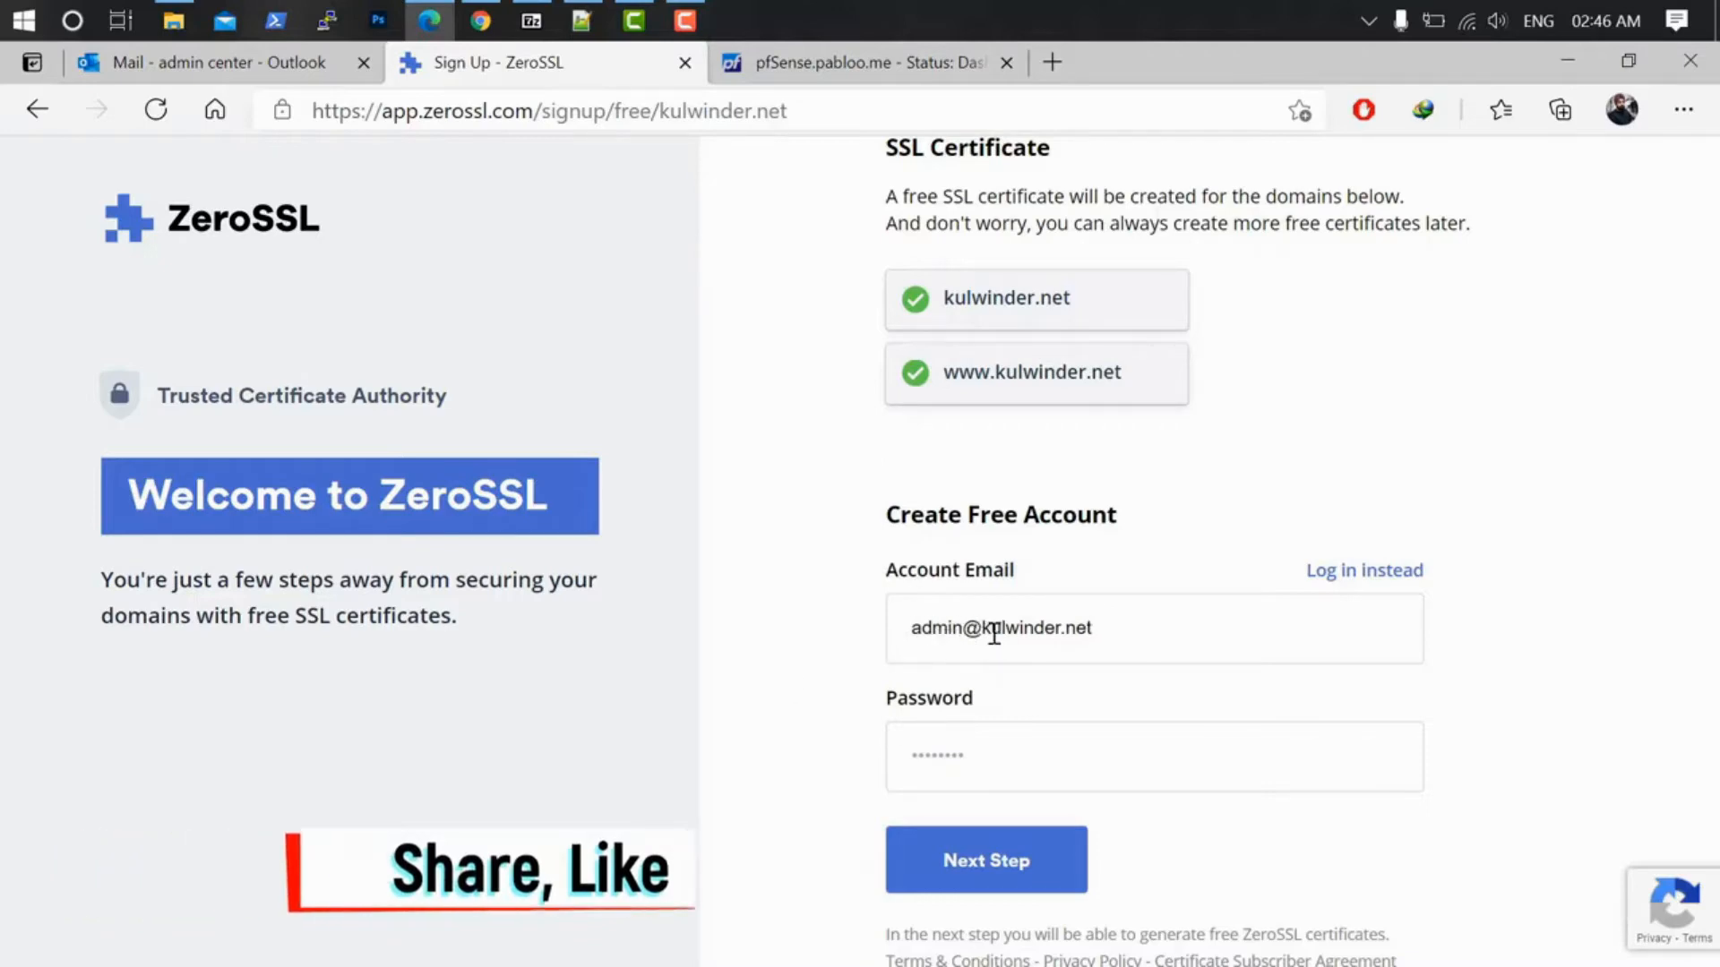
{"action": "left_click", "coordinate": [1039, 763]}
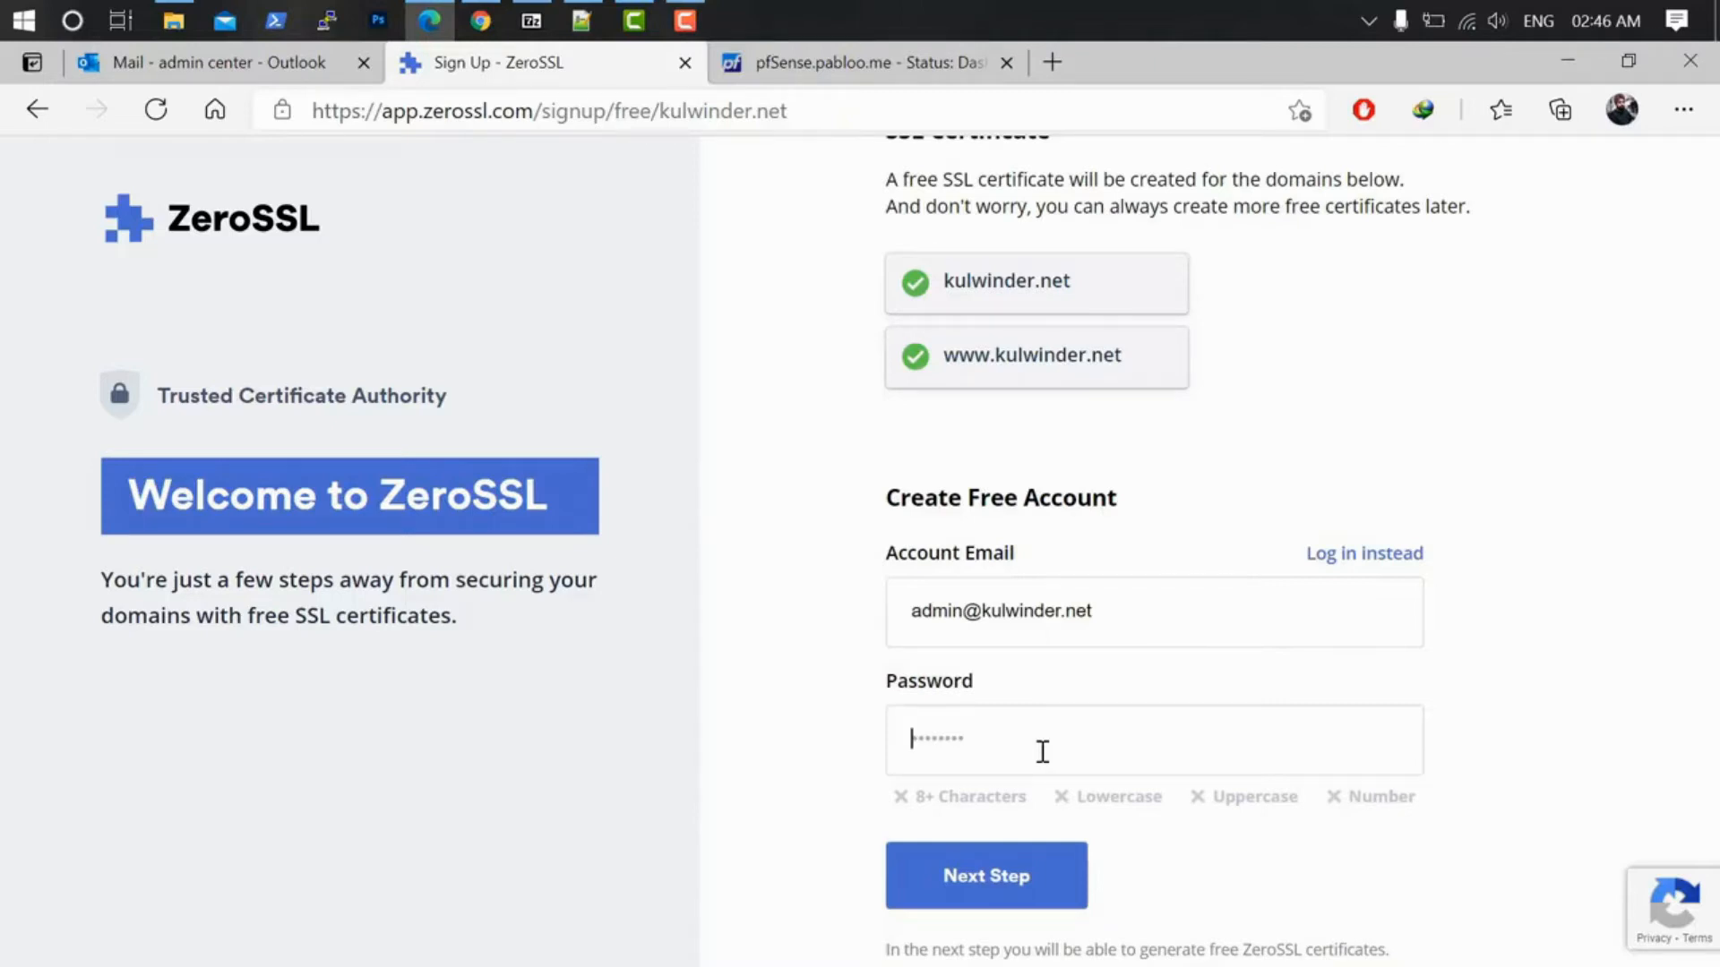
{"action": "type", "text": "Pass••••"}
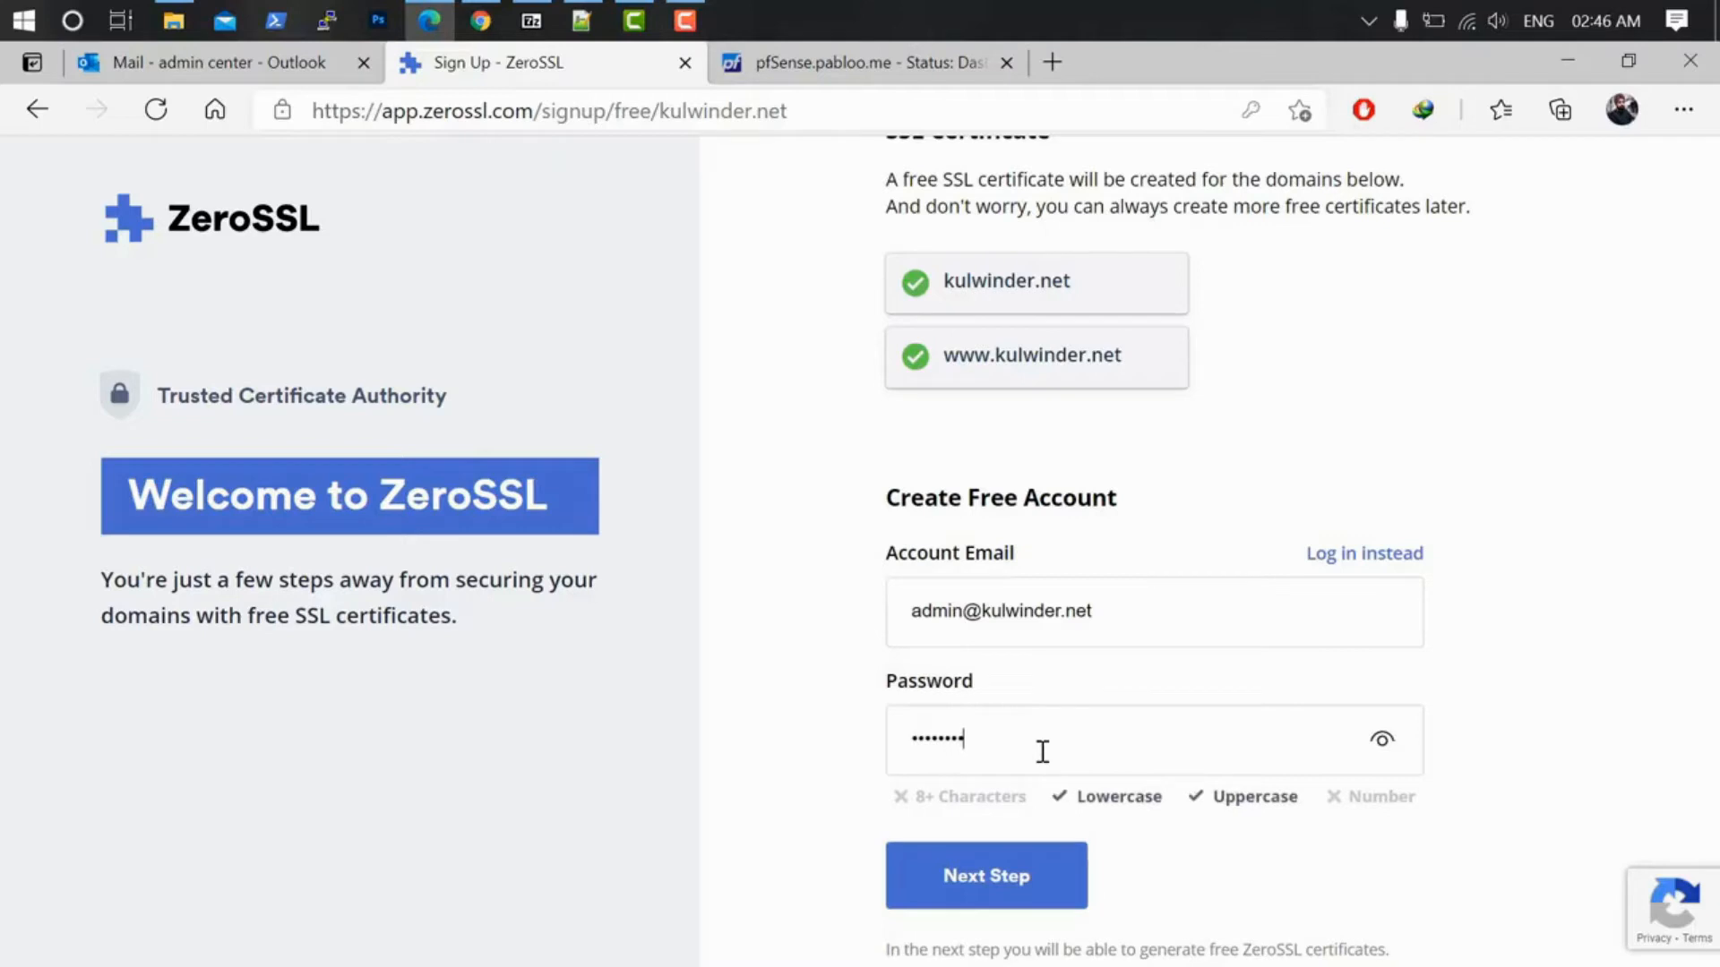
{"action": "type", "text": "••••"}
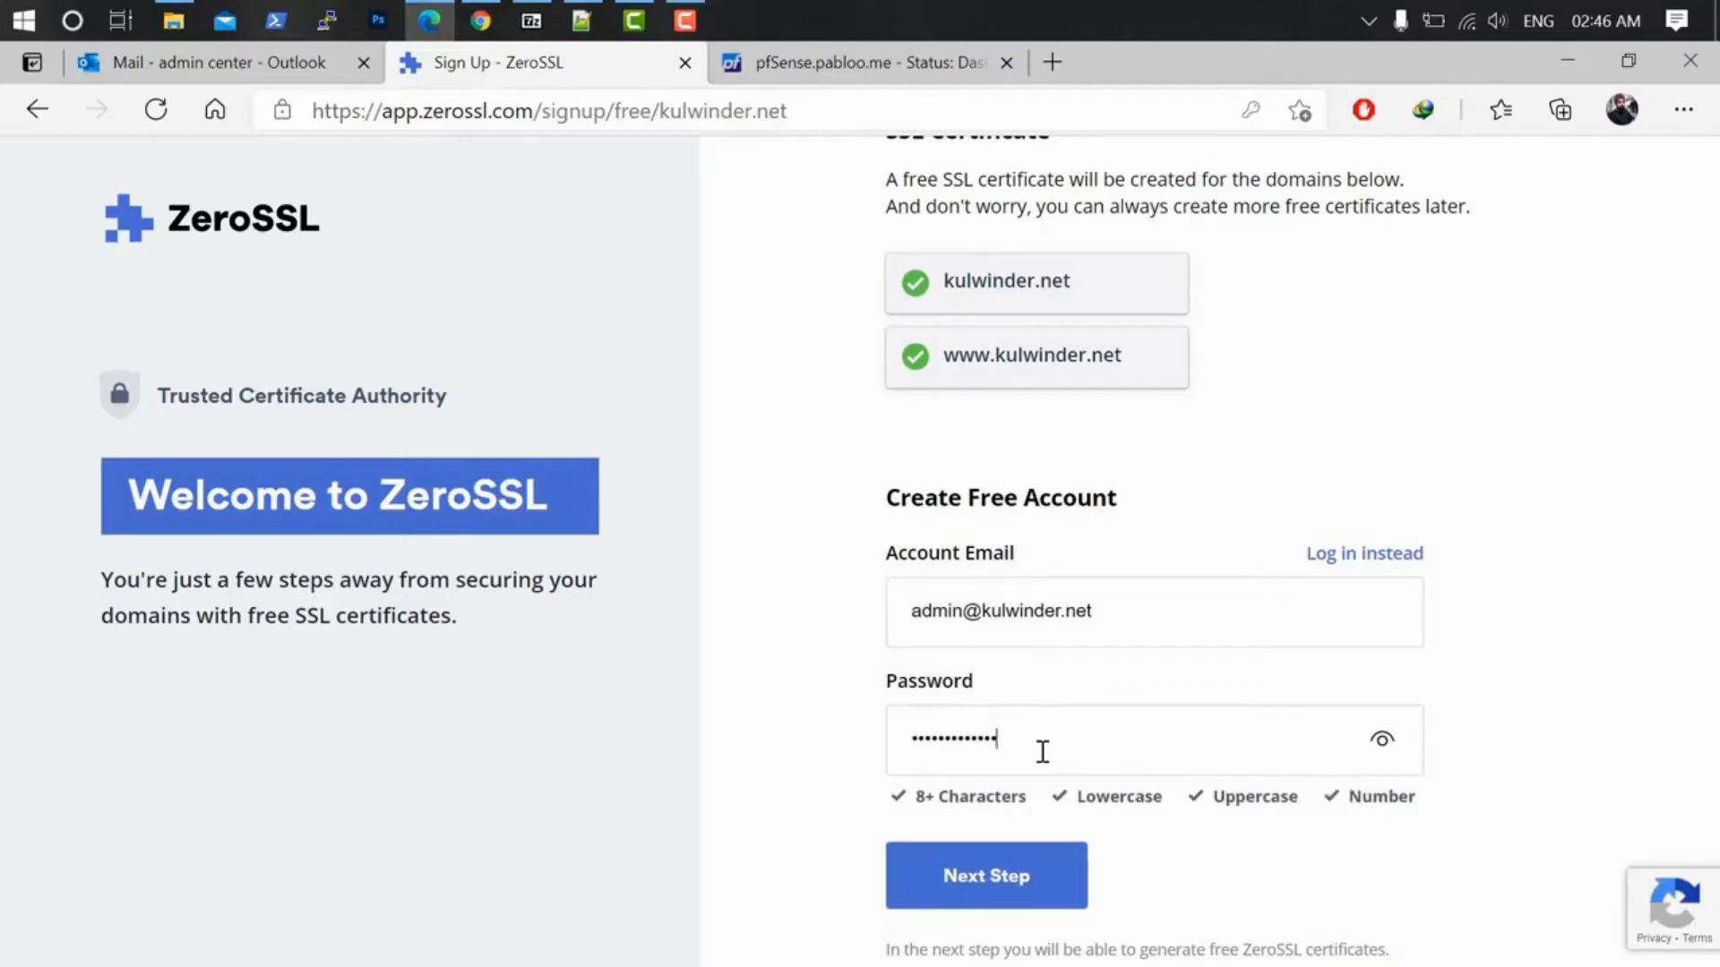
{"action": "left_click", "coordinate": [1013, 891]}
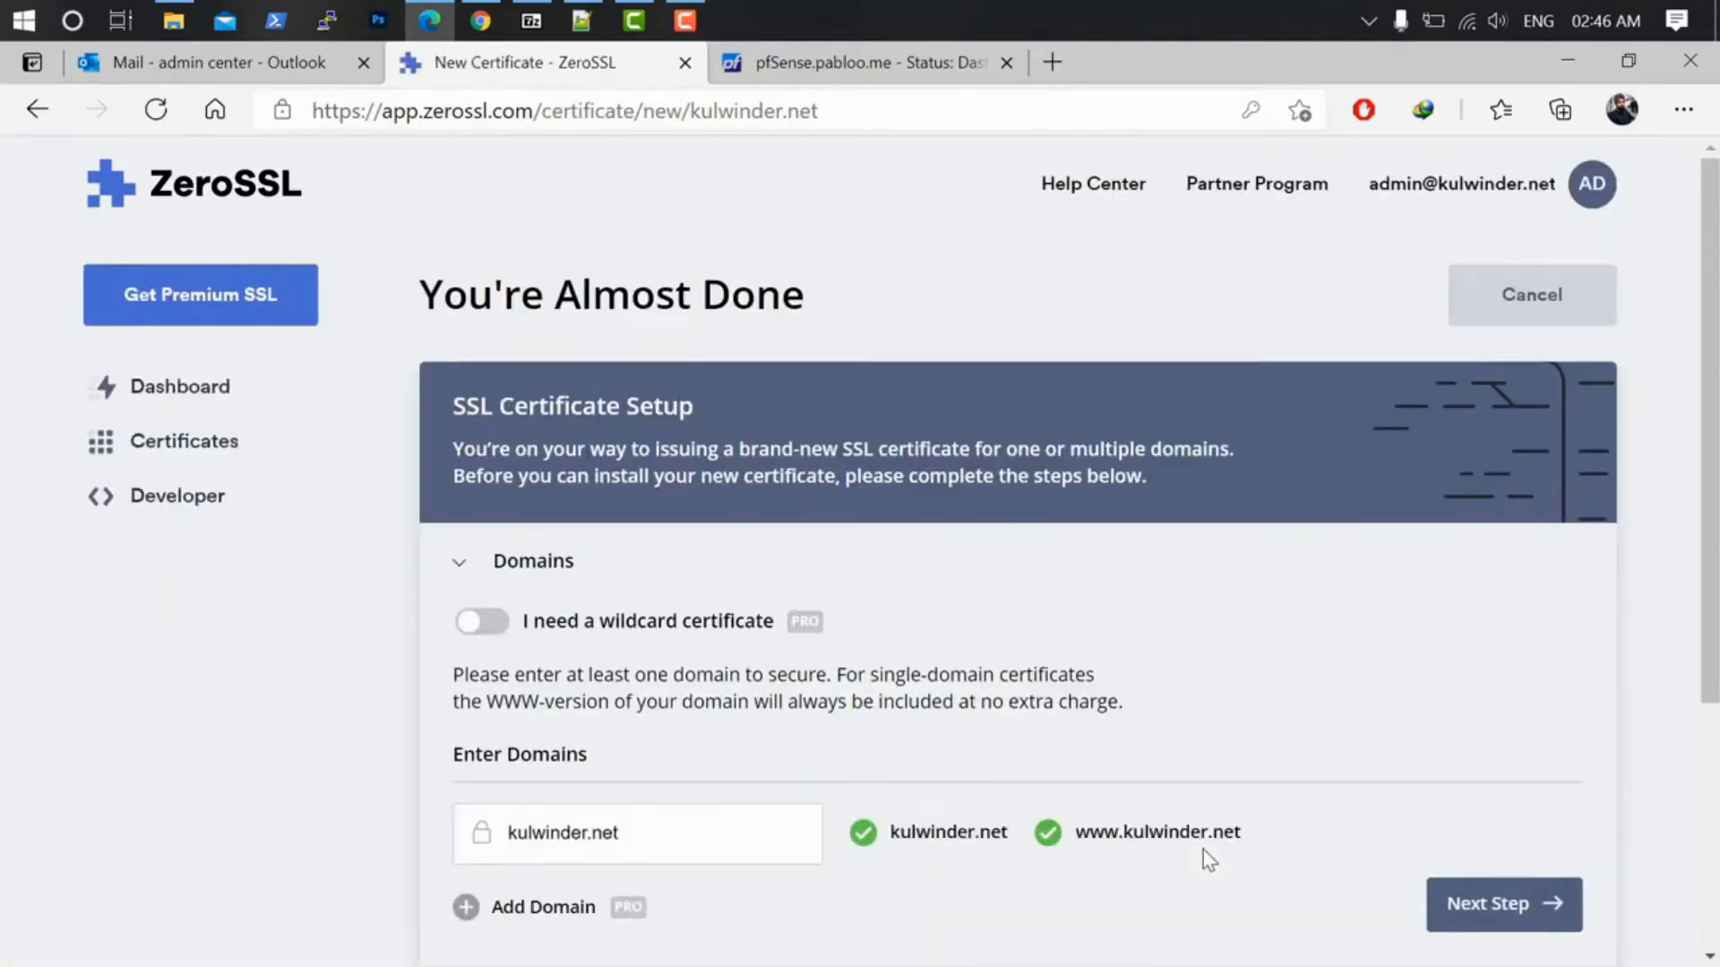
Step: Accept both domains, 90-day validity, an auto-generated CSR and the Free plan to create the certificate
{"action": "scroll", "coordinate": [948, 714], "scroll_direction": "down", "scroll_amount": 3}
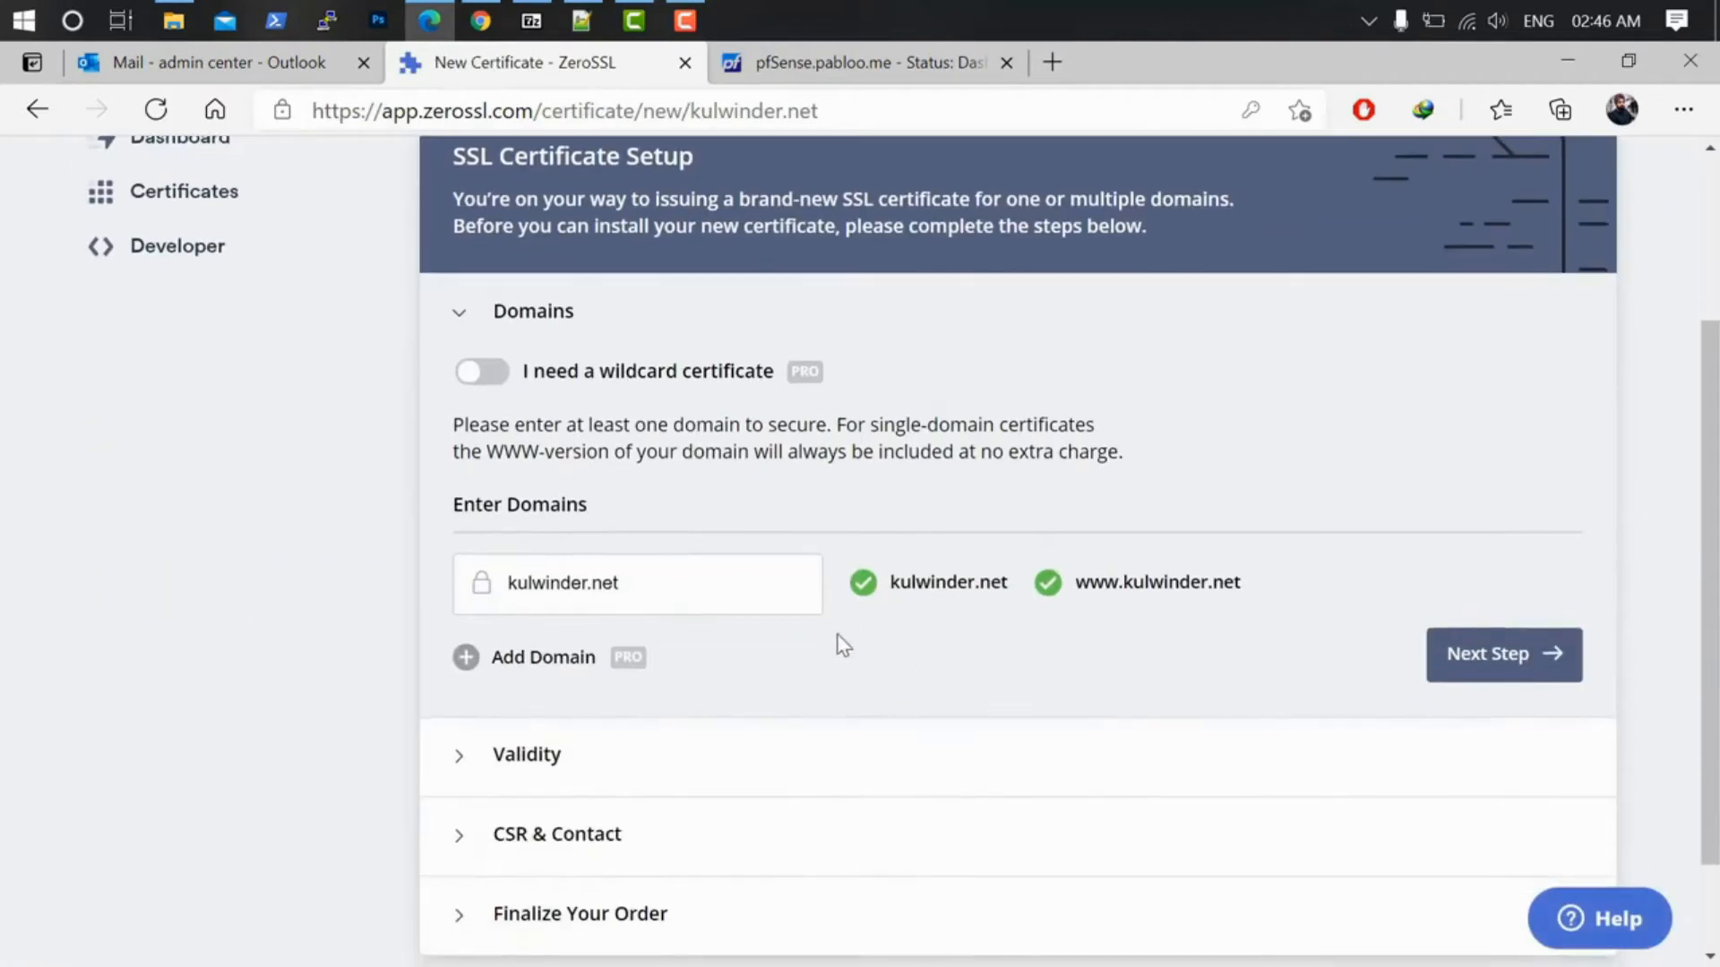
{"action": "left_click", "coordinate": [1438, 676]}
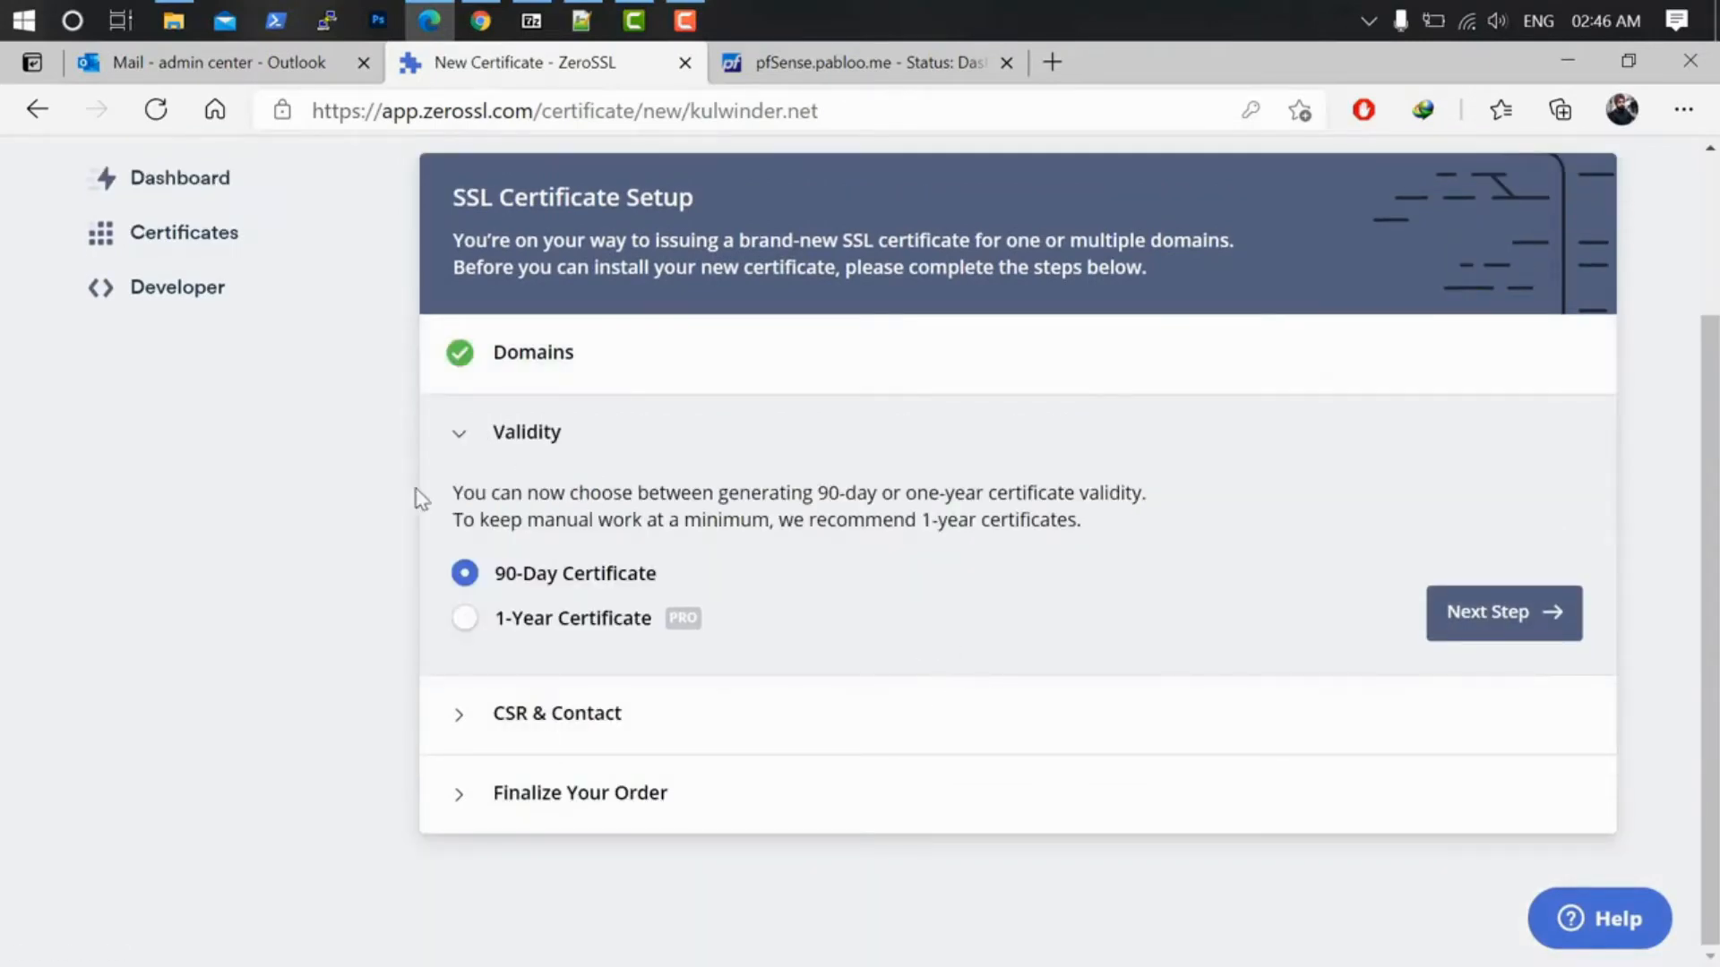
{"action": "left_click", "coordinate": [1523, 627]}
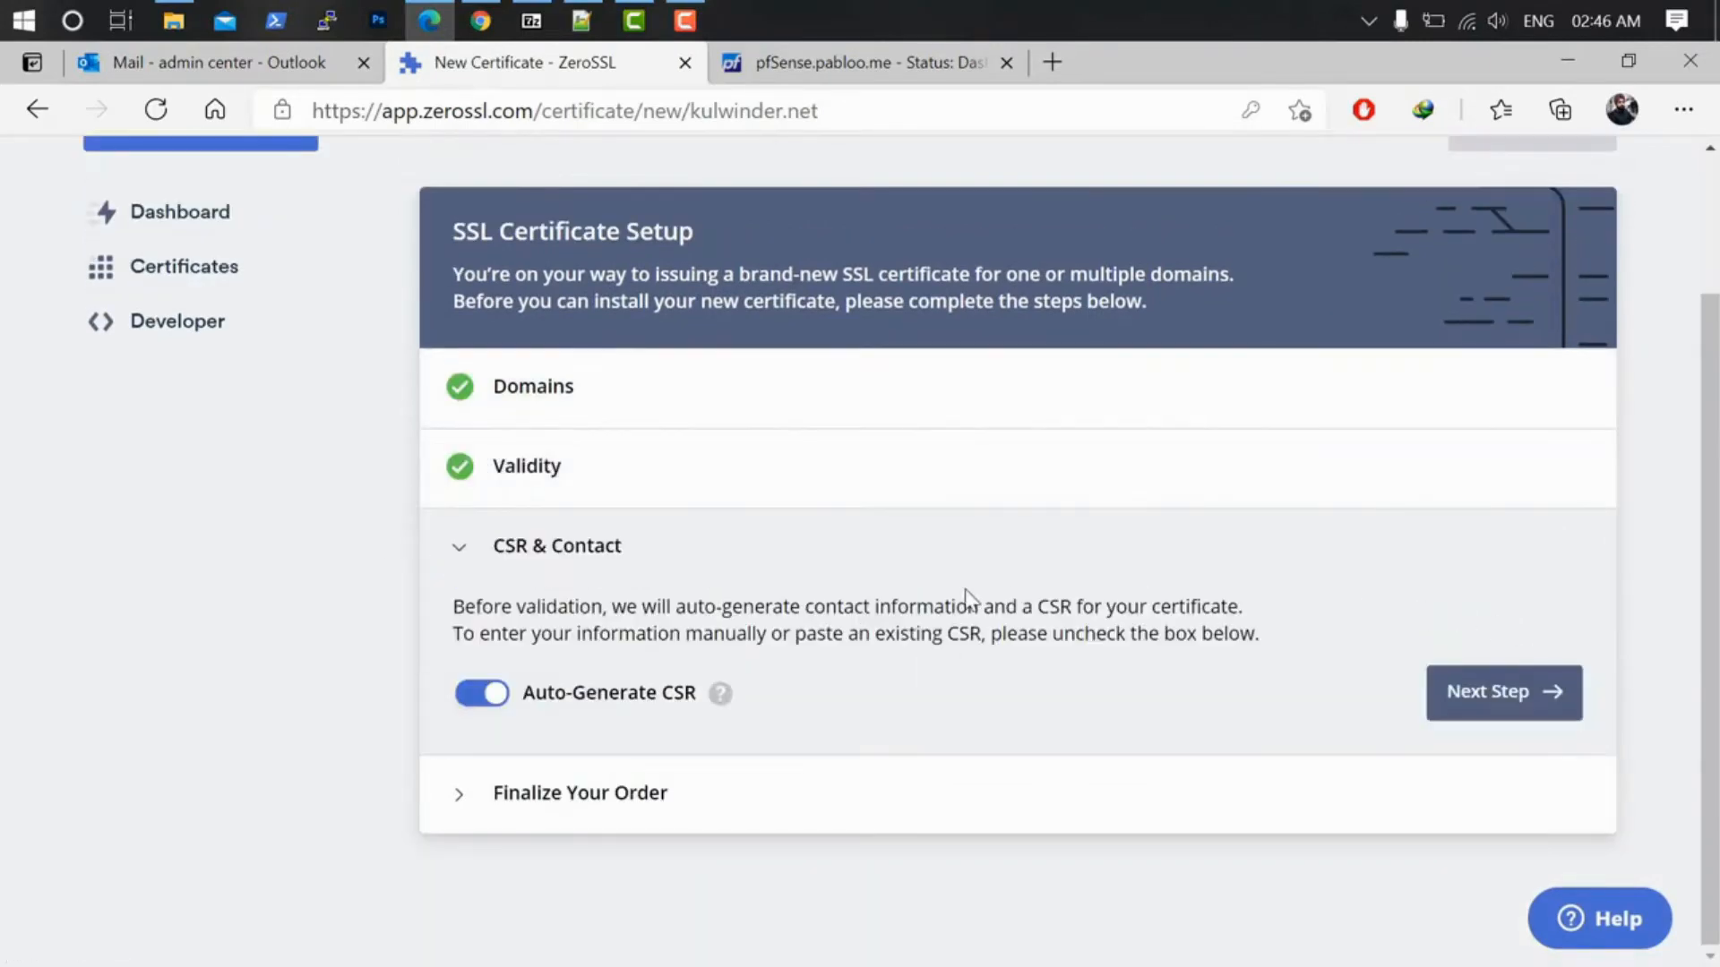
{"action": "left_click", "coordinate": [1508, 695]}
{"action": "scroll", "coordinate": [1007, 624], "scroll_direction": "down", "scroll_amount": 7}
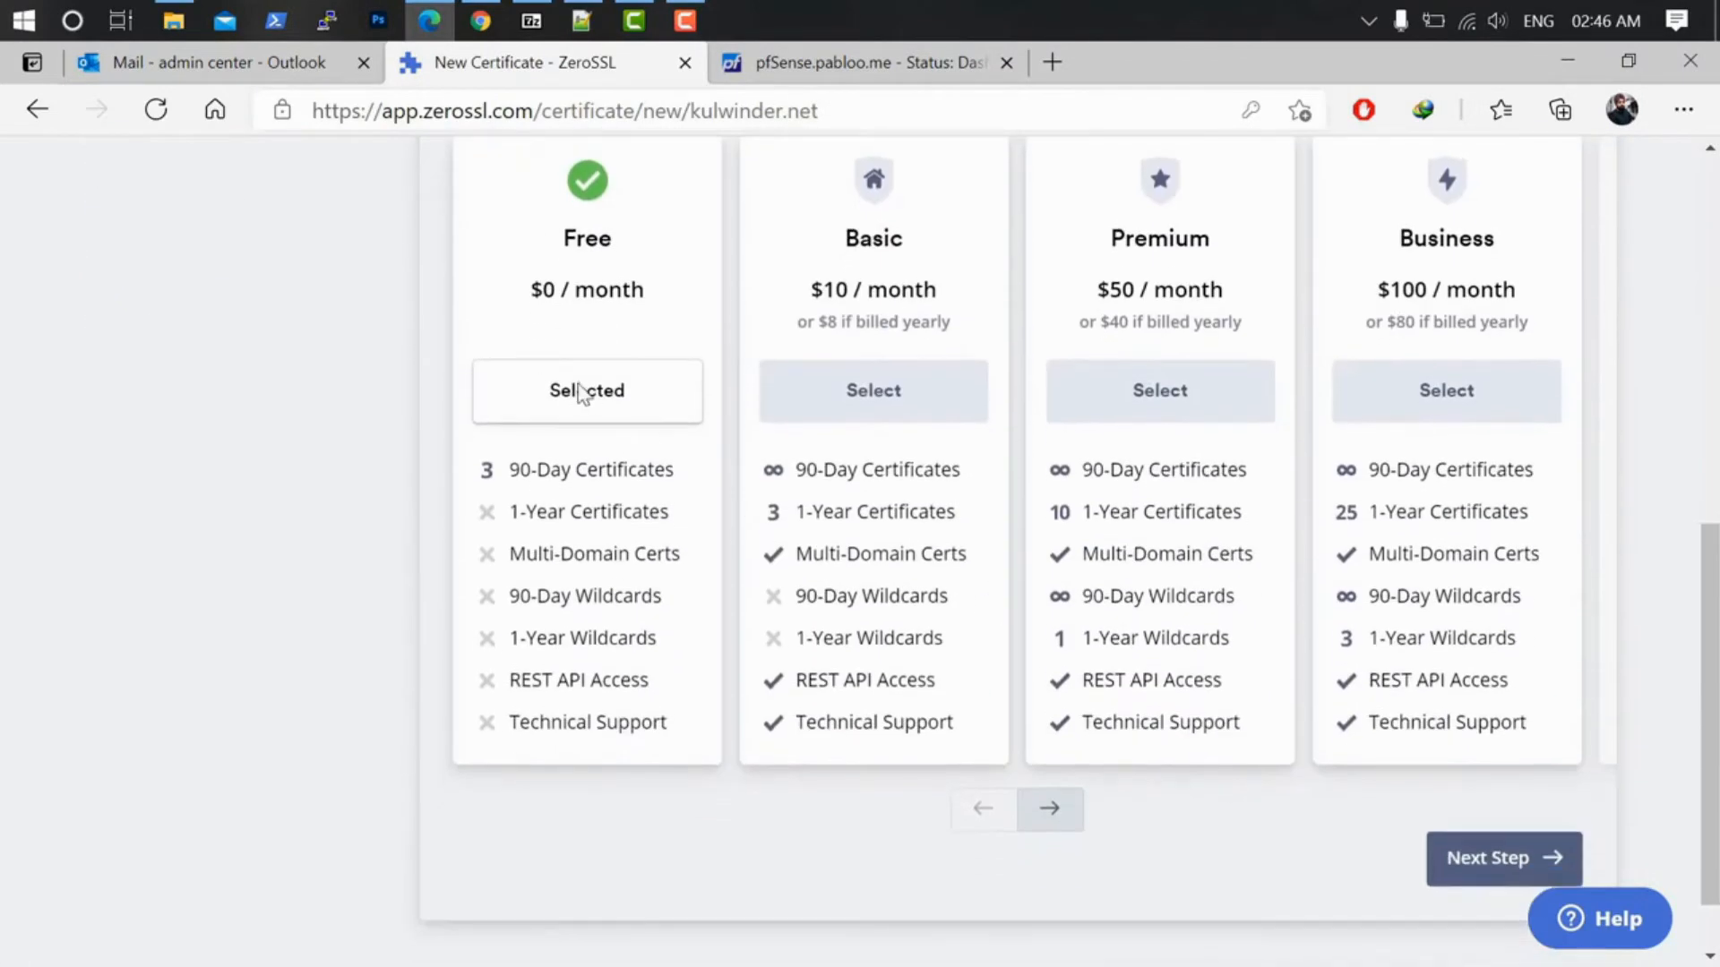
{"action": "left_click", "coordinate": [1523, 861]}
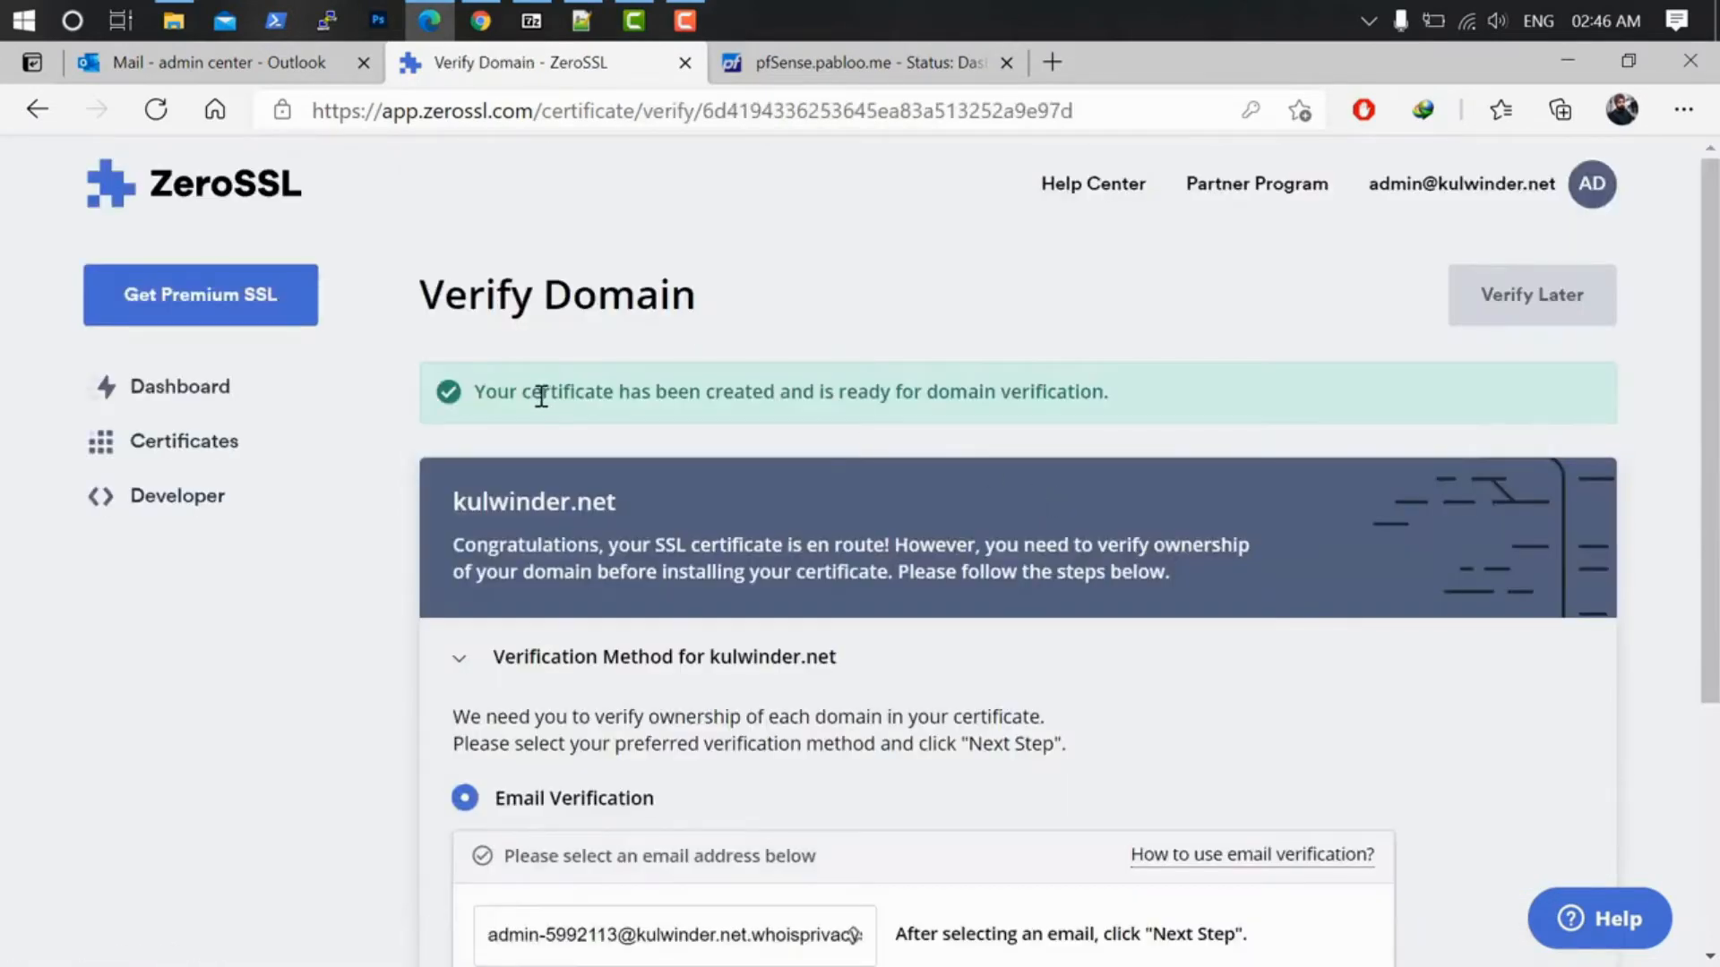
Step: Try the DNS CNAME verification method and select its Name and Point To values
{"action": "scroll", "coordinate": [918, 443], "scroll_direction": "down", "scroll_amount": 4}
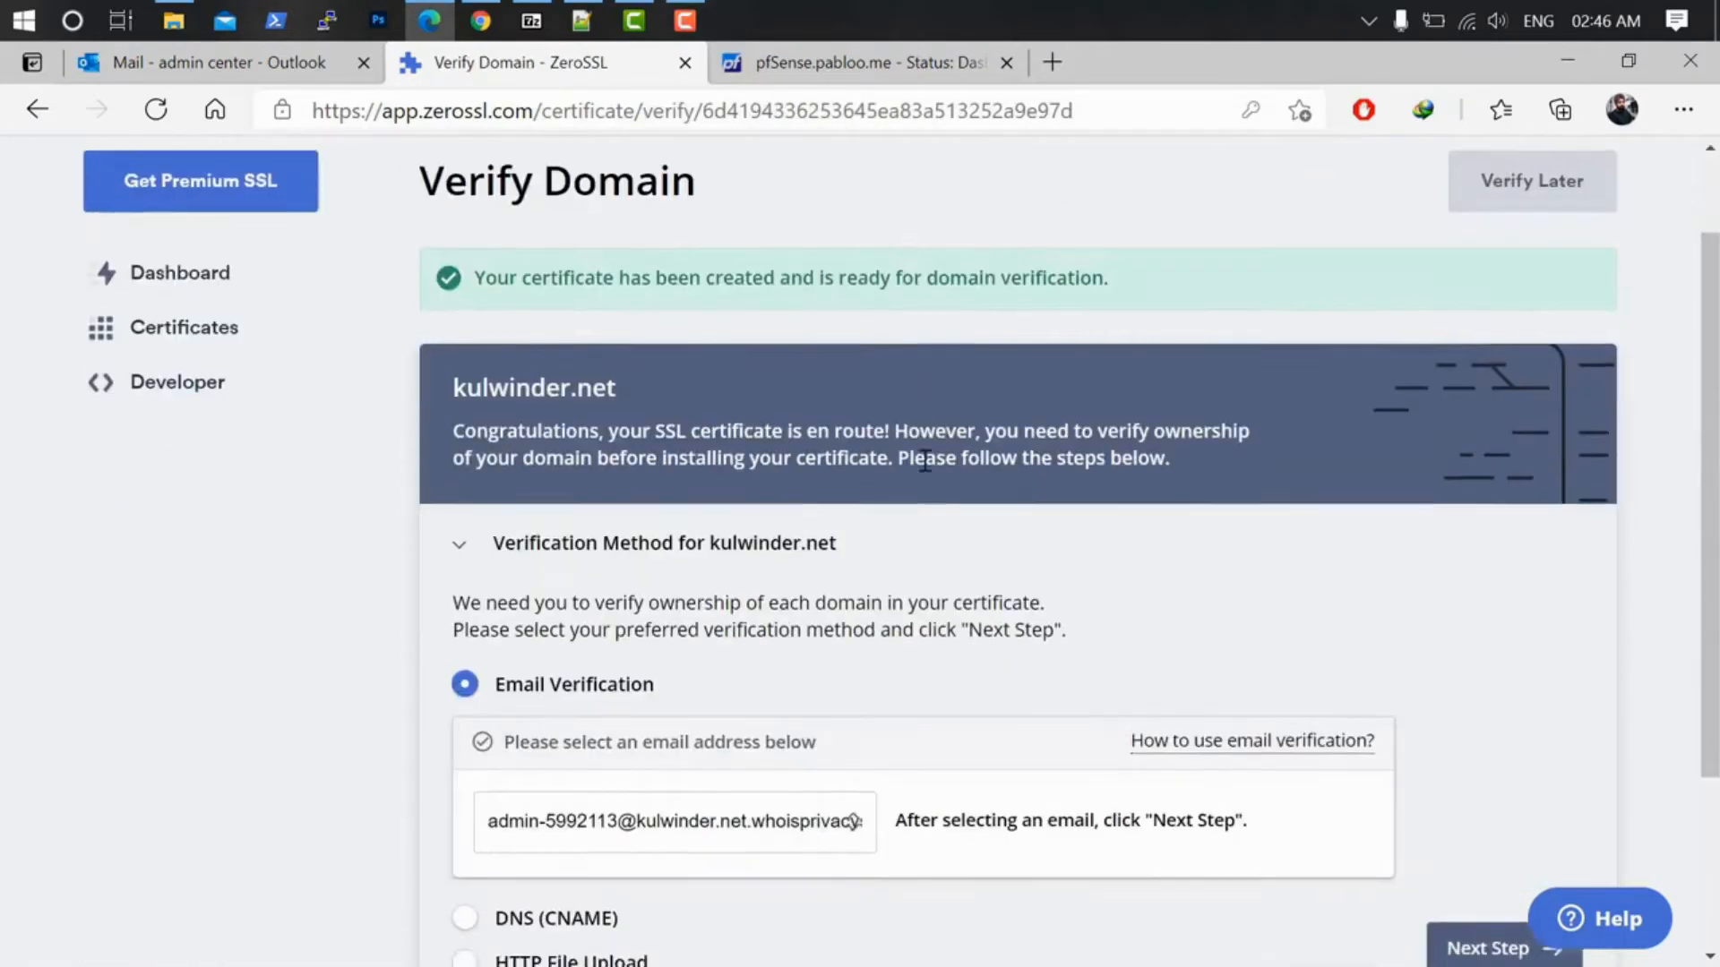
{"action": "scroll", "coordinate": [929, 477], "scroll_direction": "up", "scroll_amount": 4}
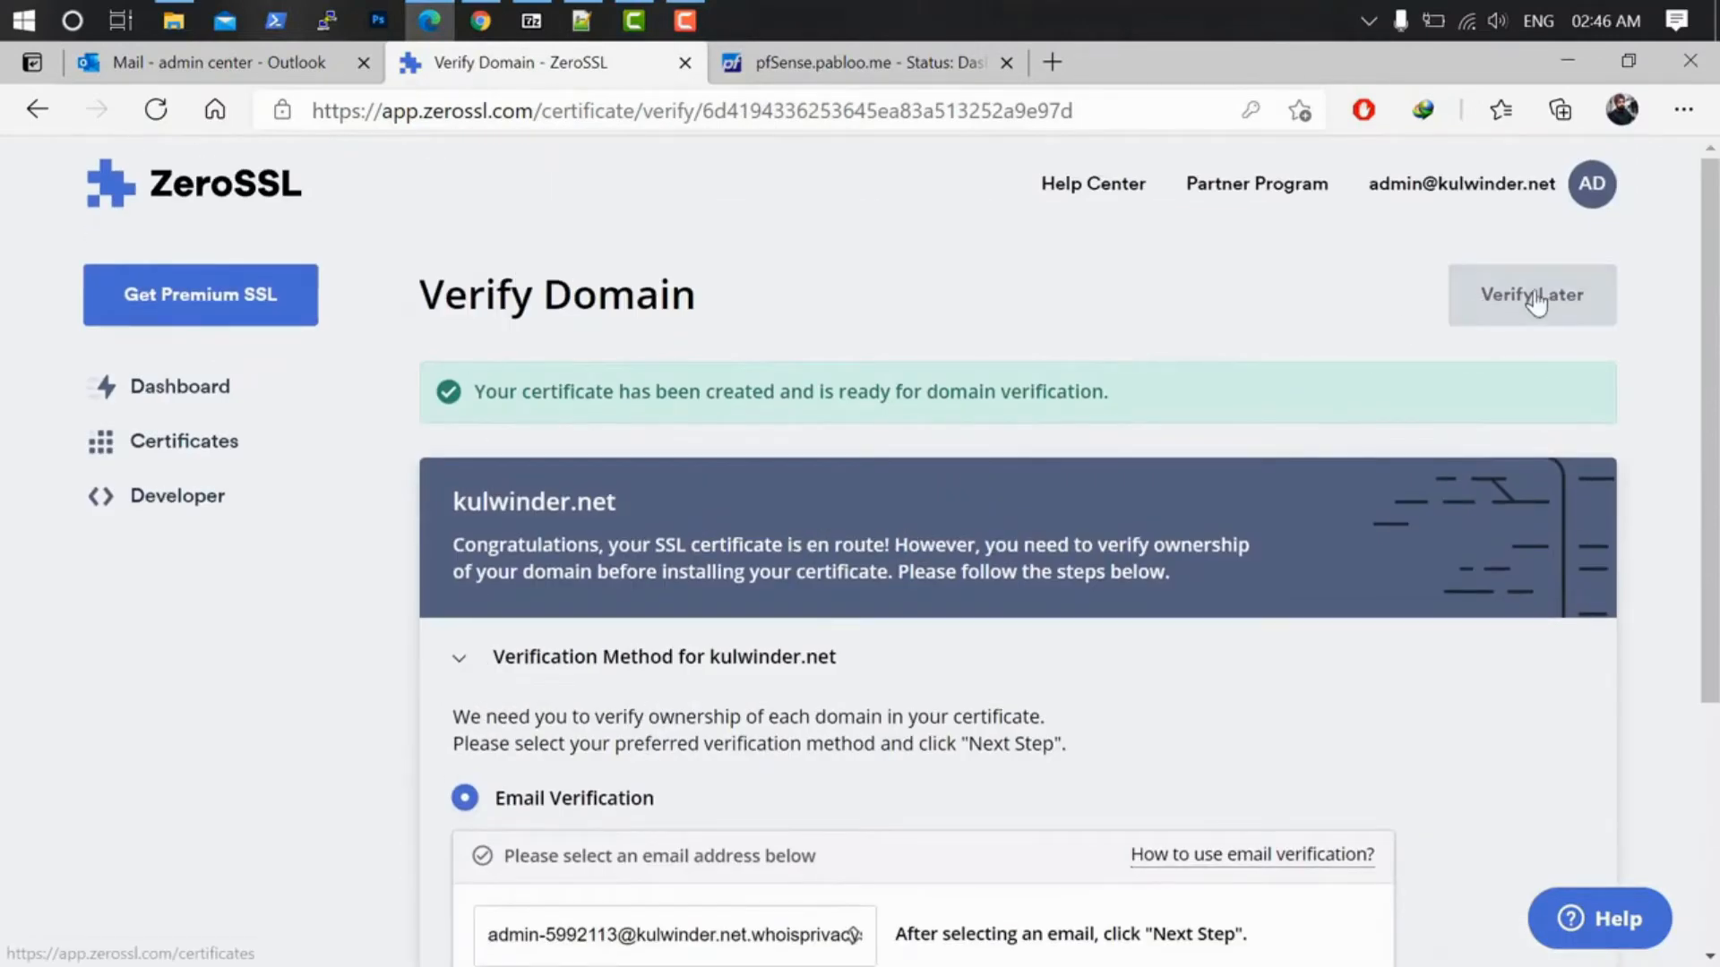
{"action": "scroll", "coordinate": [1058, 487], "scroll_direction": "down", "scroll_amount": 4}
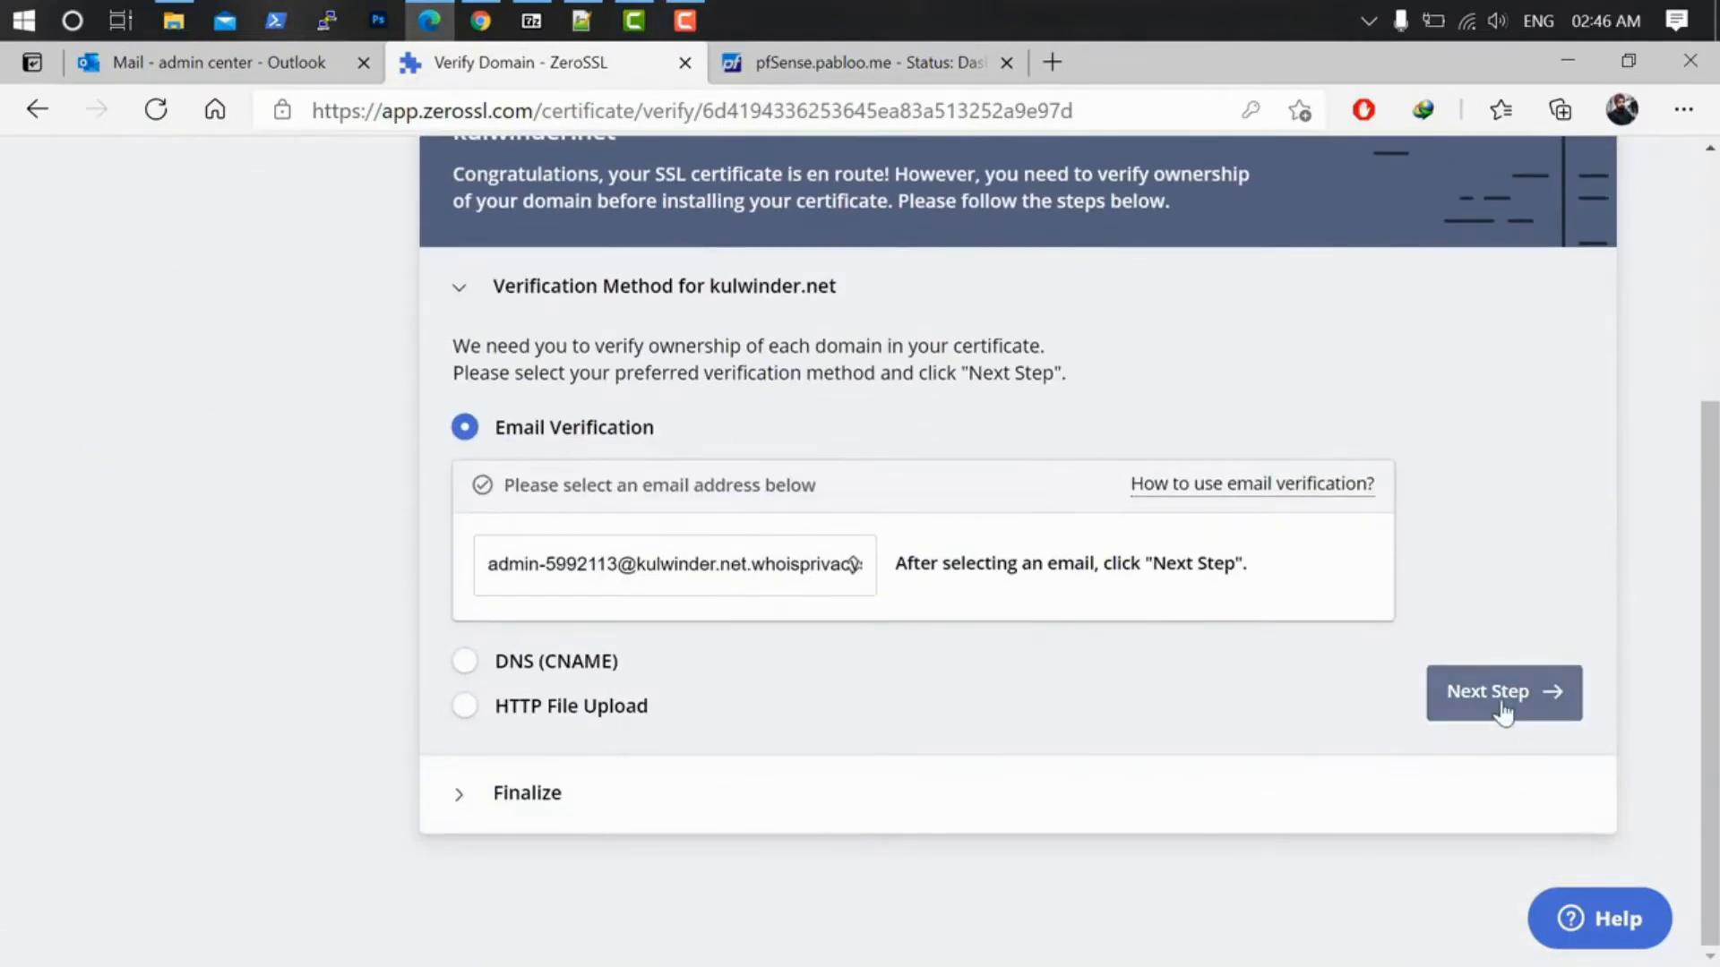
{"action": "left_click", "coordinate": [1503, 709]}
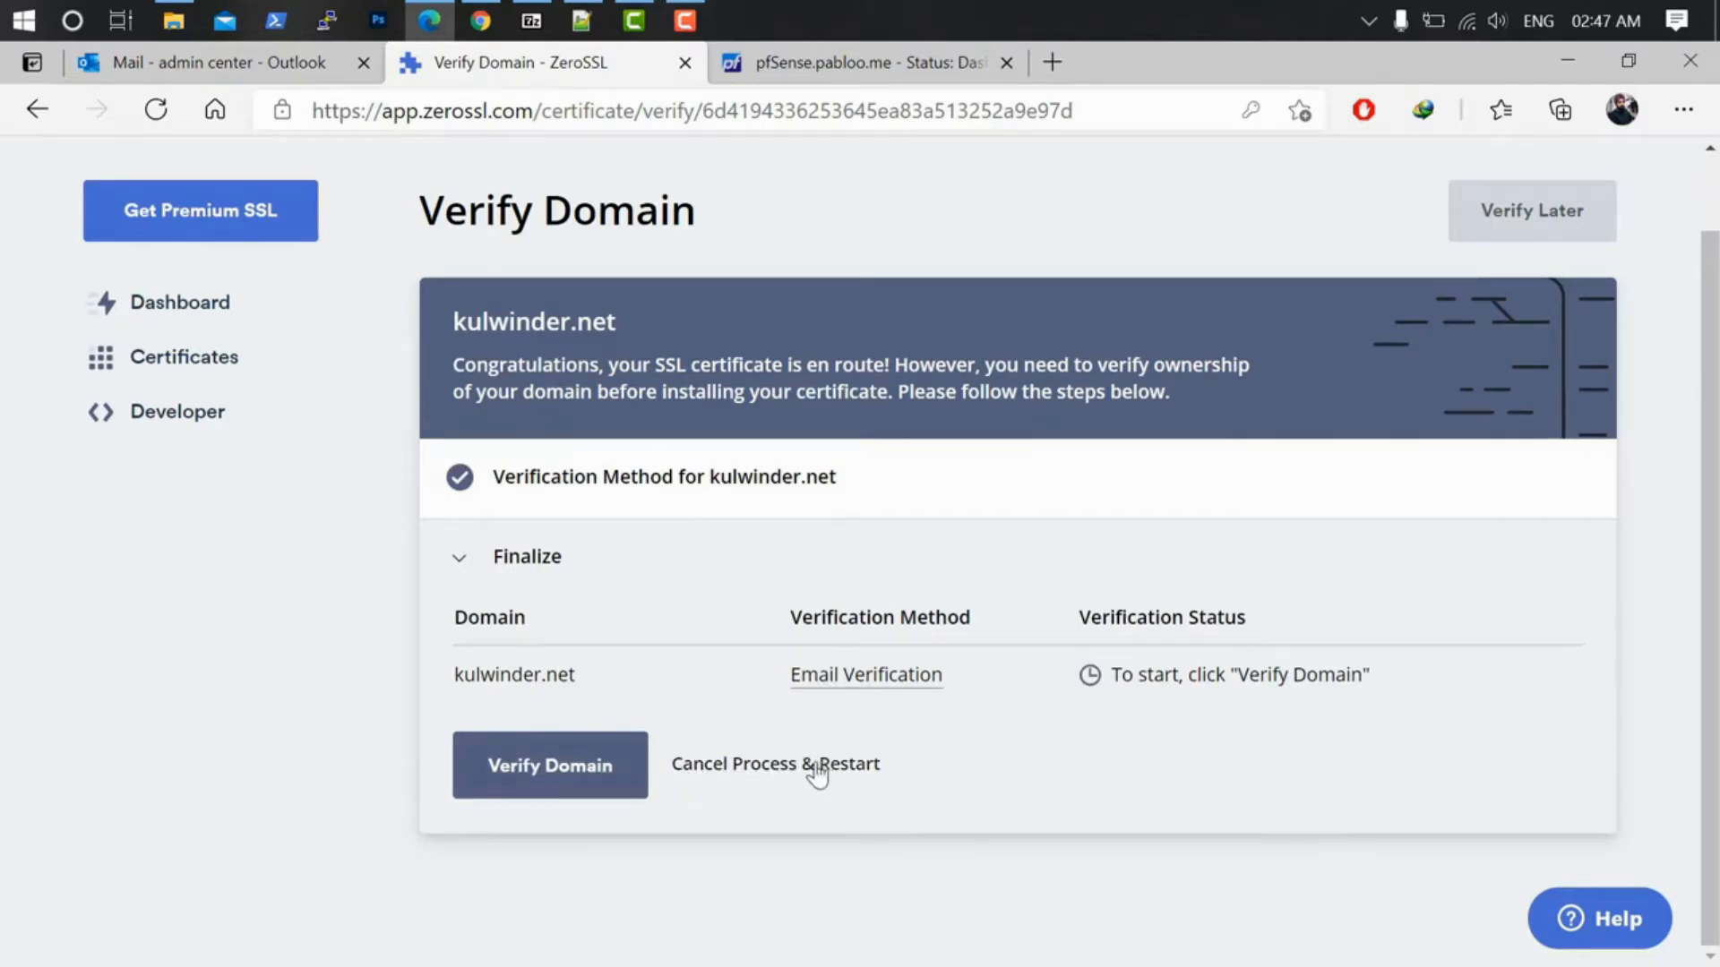
{"action": "left_click", "coordinate": [764, 775]}
{"action": "scroll", "coordinate": [914, 648], "scroll_direction": "down", "scroll_amount": 4}
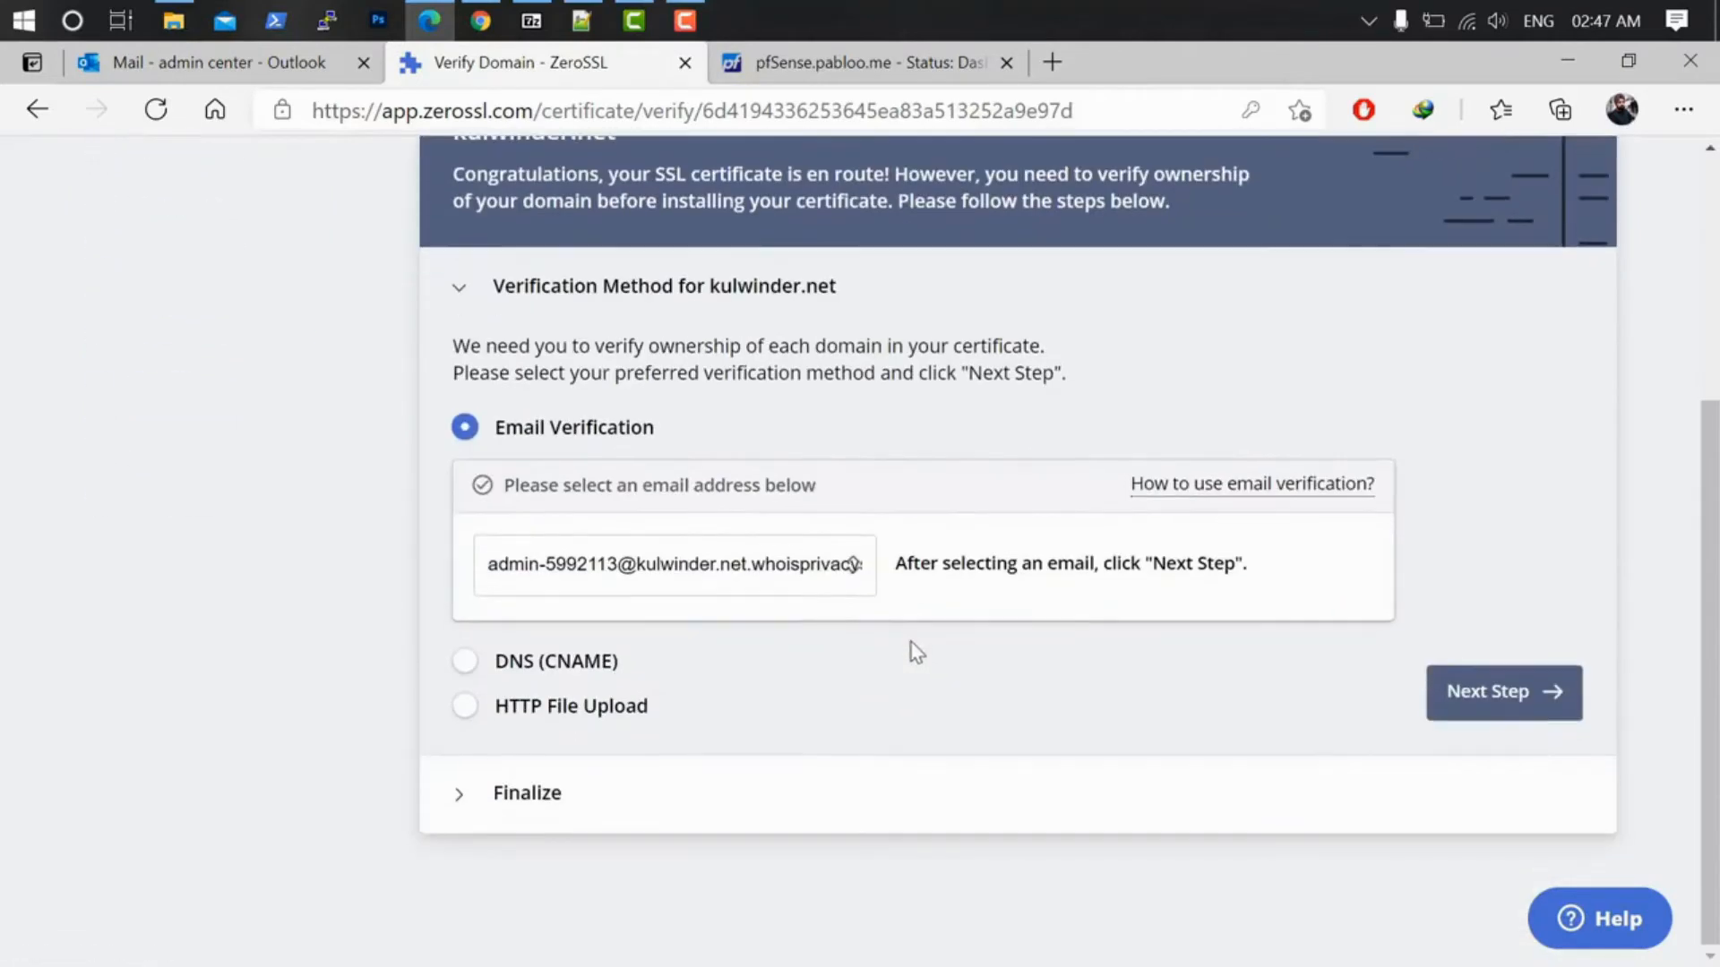
{"action": "left_click", "coordinate": [467, 662]}
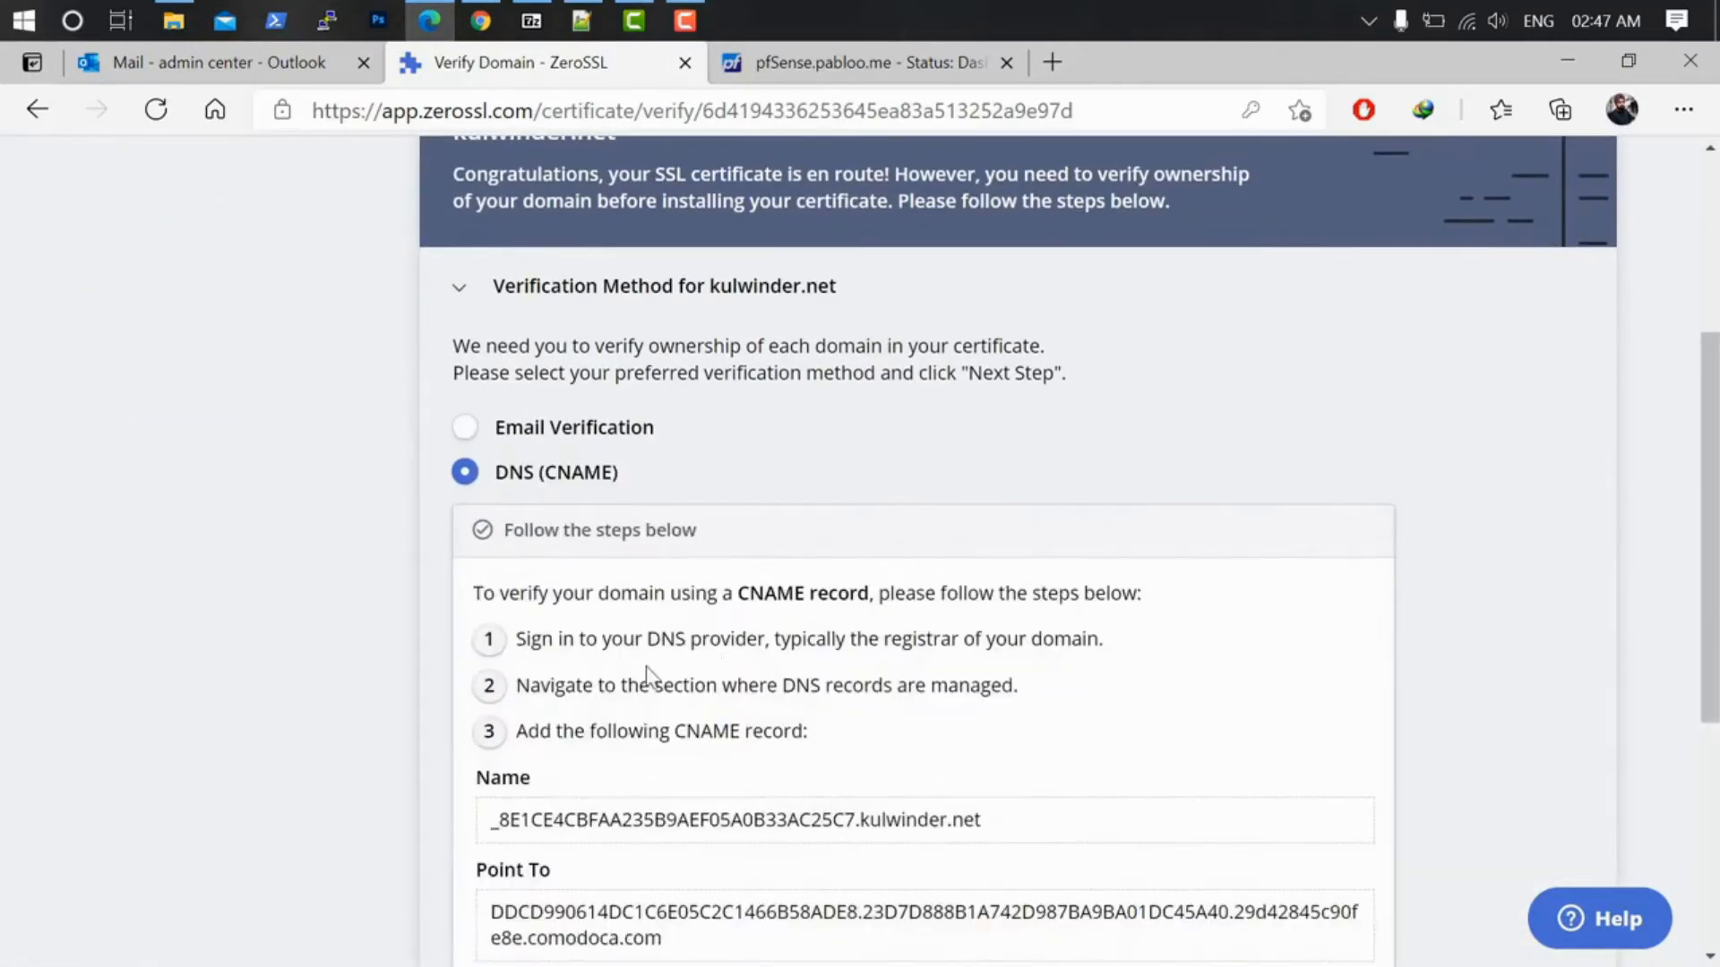
{"action": "scroll", "coordinate": [748, 645], "scroll_direction": "down", "scroll_amount": 3}
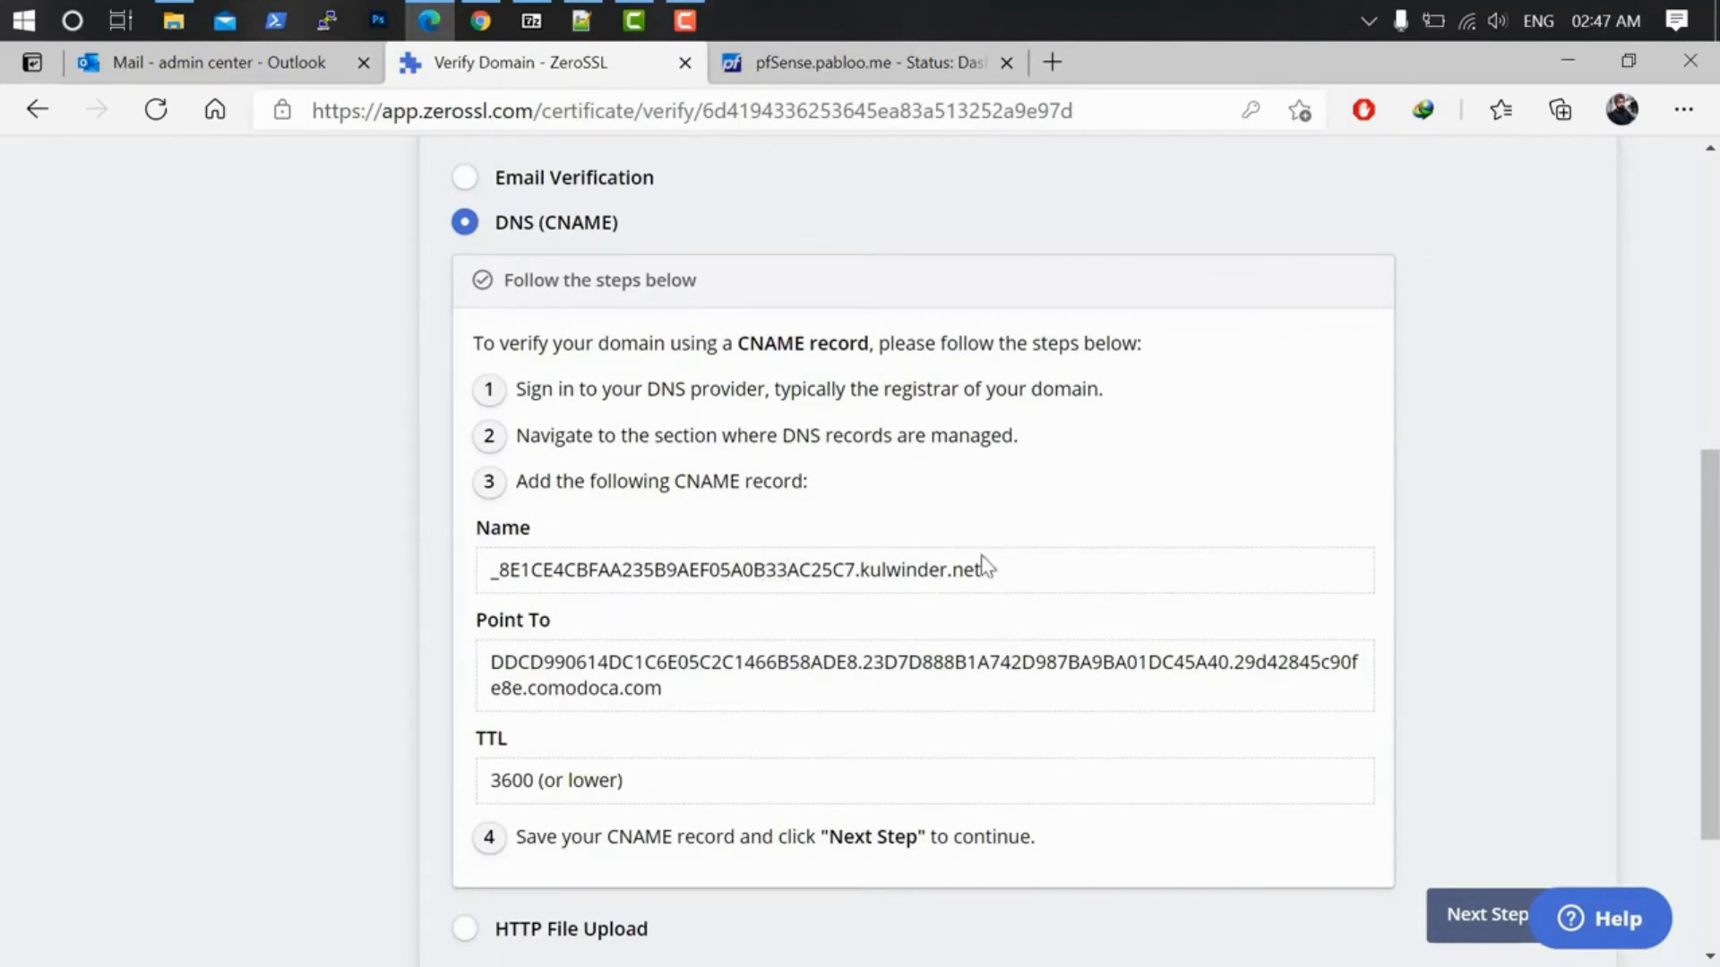
{"action": "left_click_drag", "start_coordinate": [989, 570], "coordinate": [483, 573]}
{"action": "left_click_drag", "start_coordinate": [717, 692], "coordinate": [484, 670]}
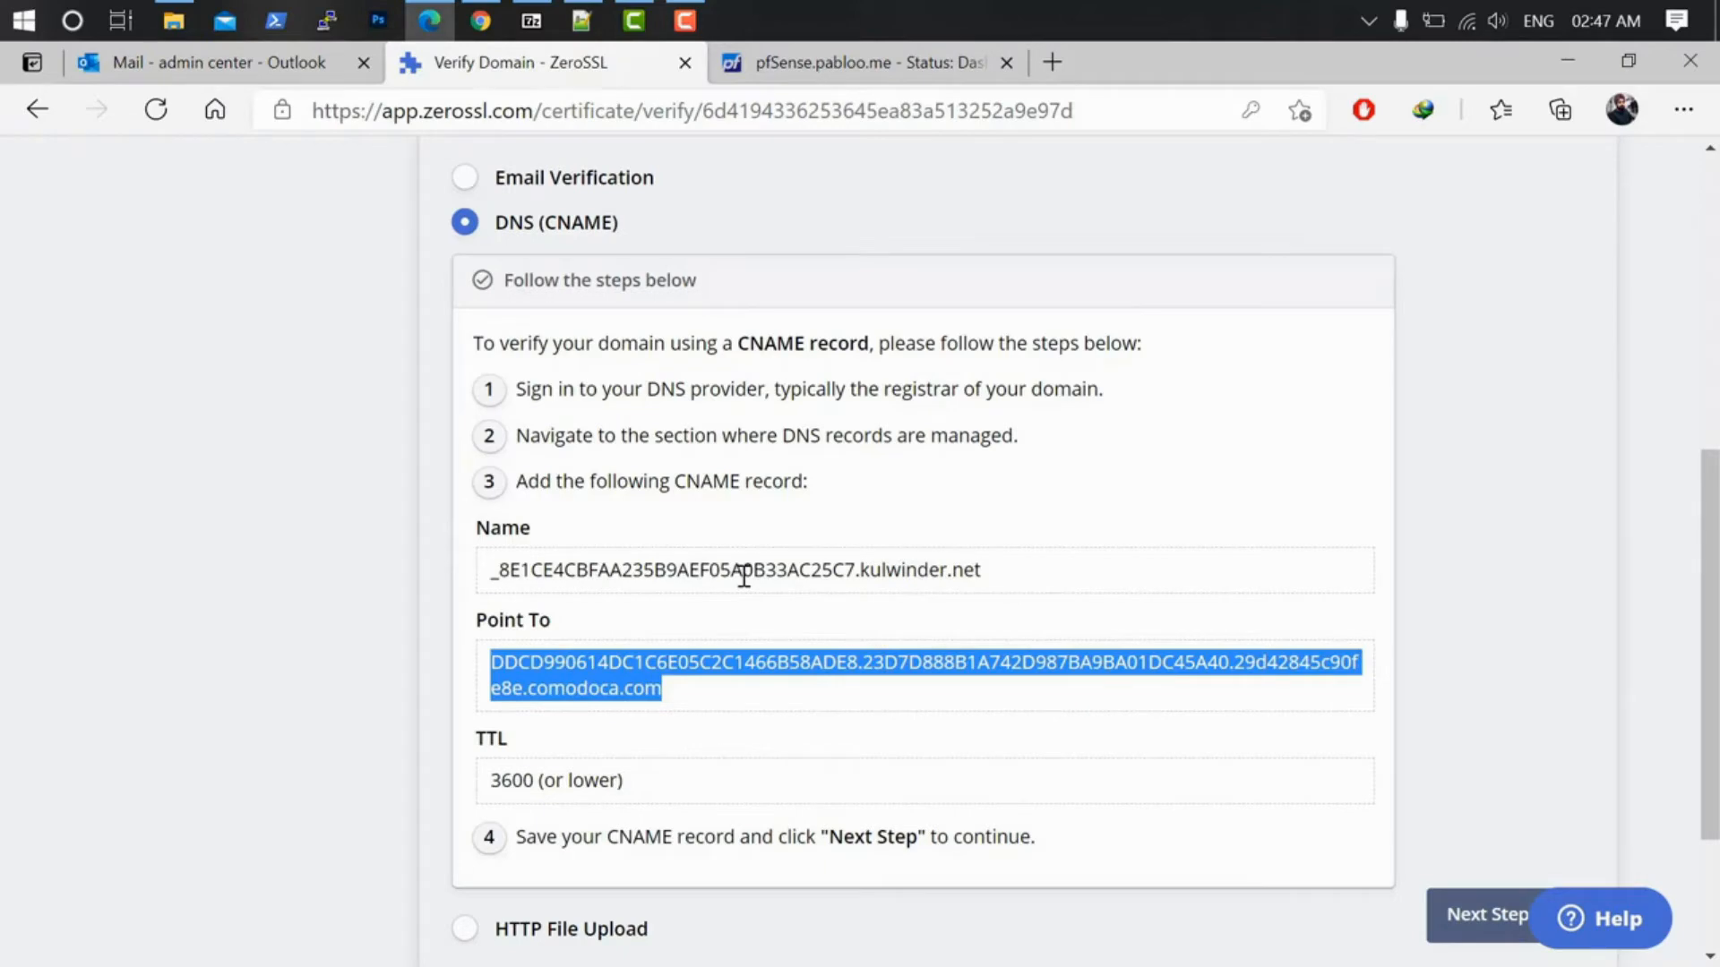
Step: Go back to email verification, send the kulwinder.net verification emails, and switch to the Outlook inbox
{"action": "scroll", "coordinate": [708, 715], "scroll_direction": "up", "scroll_amount": 3}
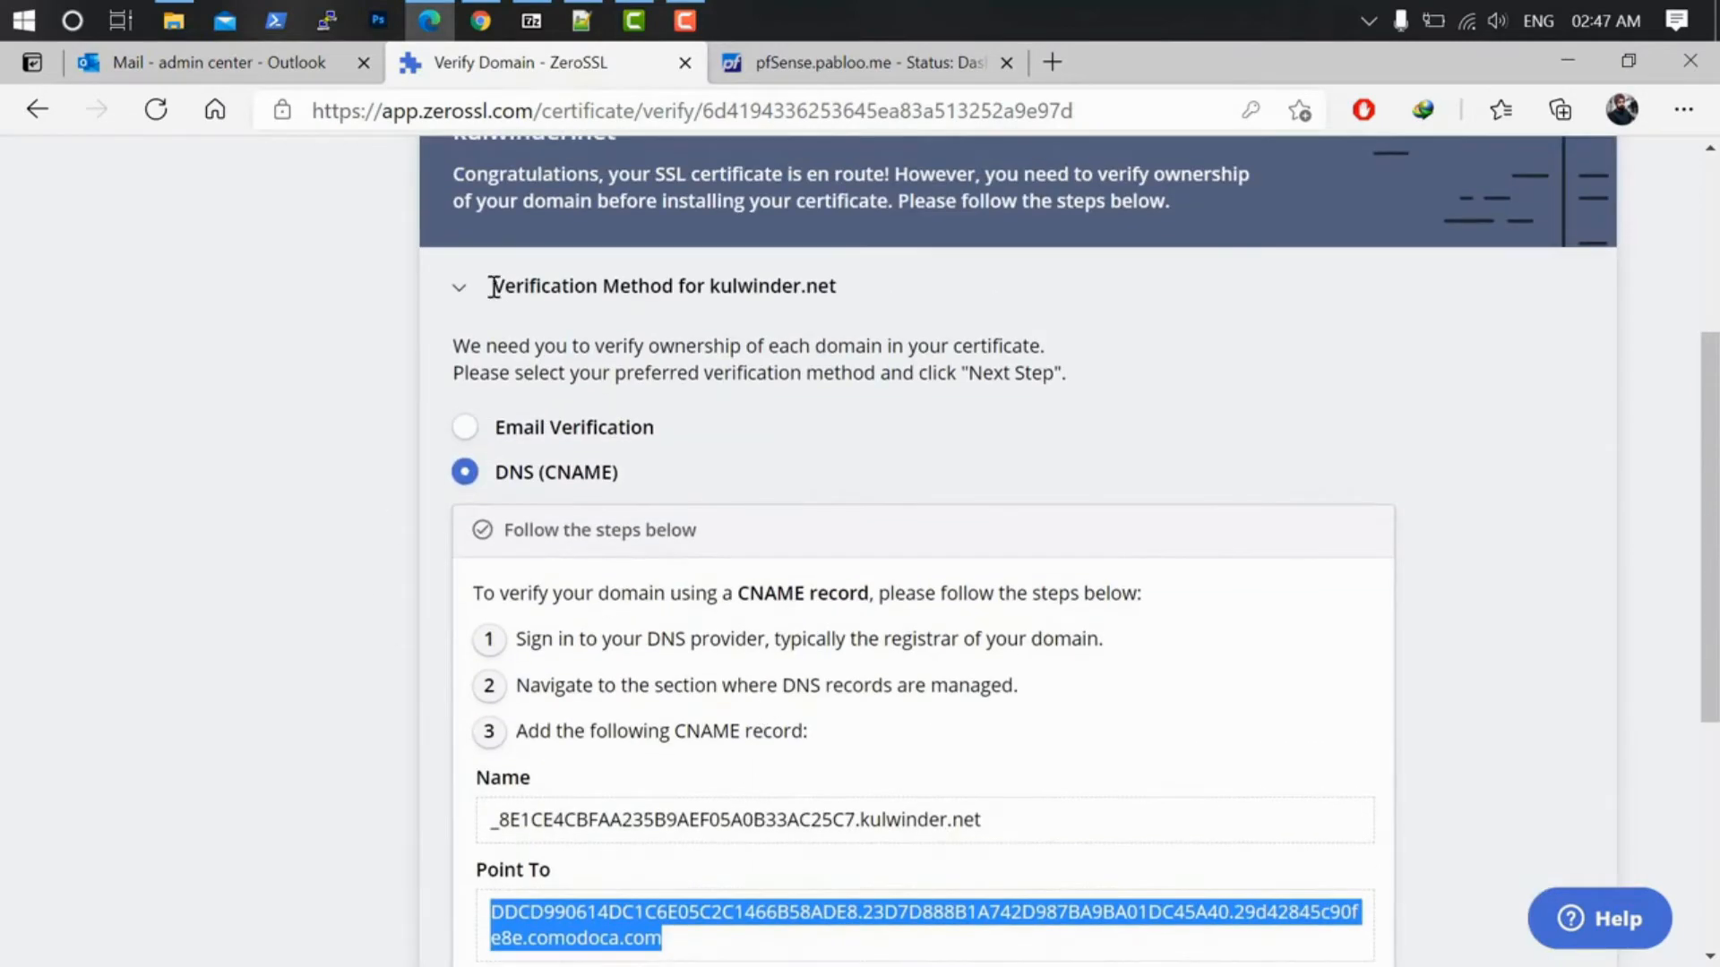
{"action": "left_click", "coordinate": [464, 427]}
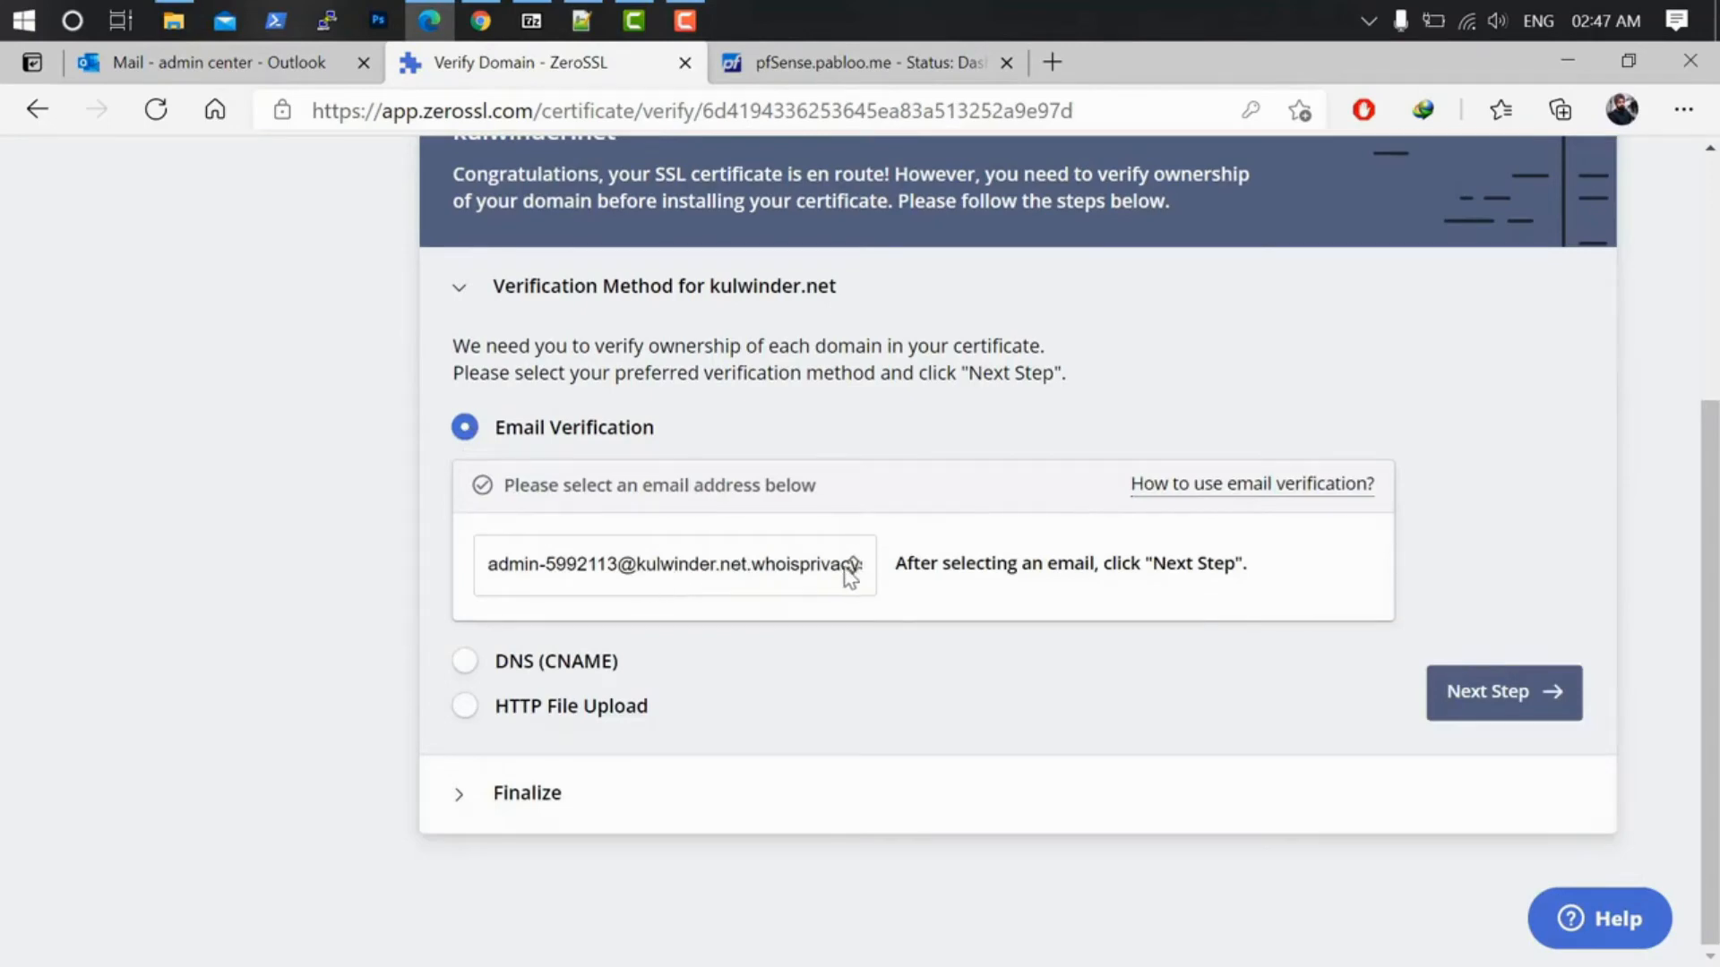
{"action": "left_click", "coordinate": [1455, 707]}
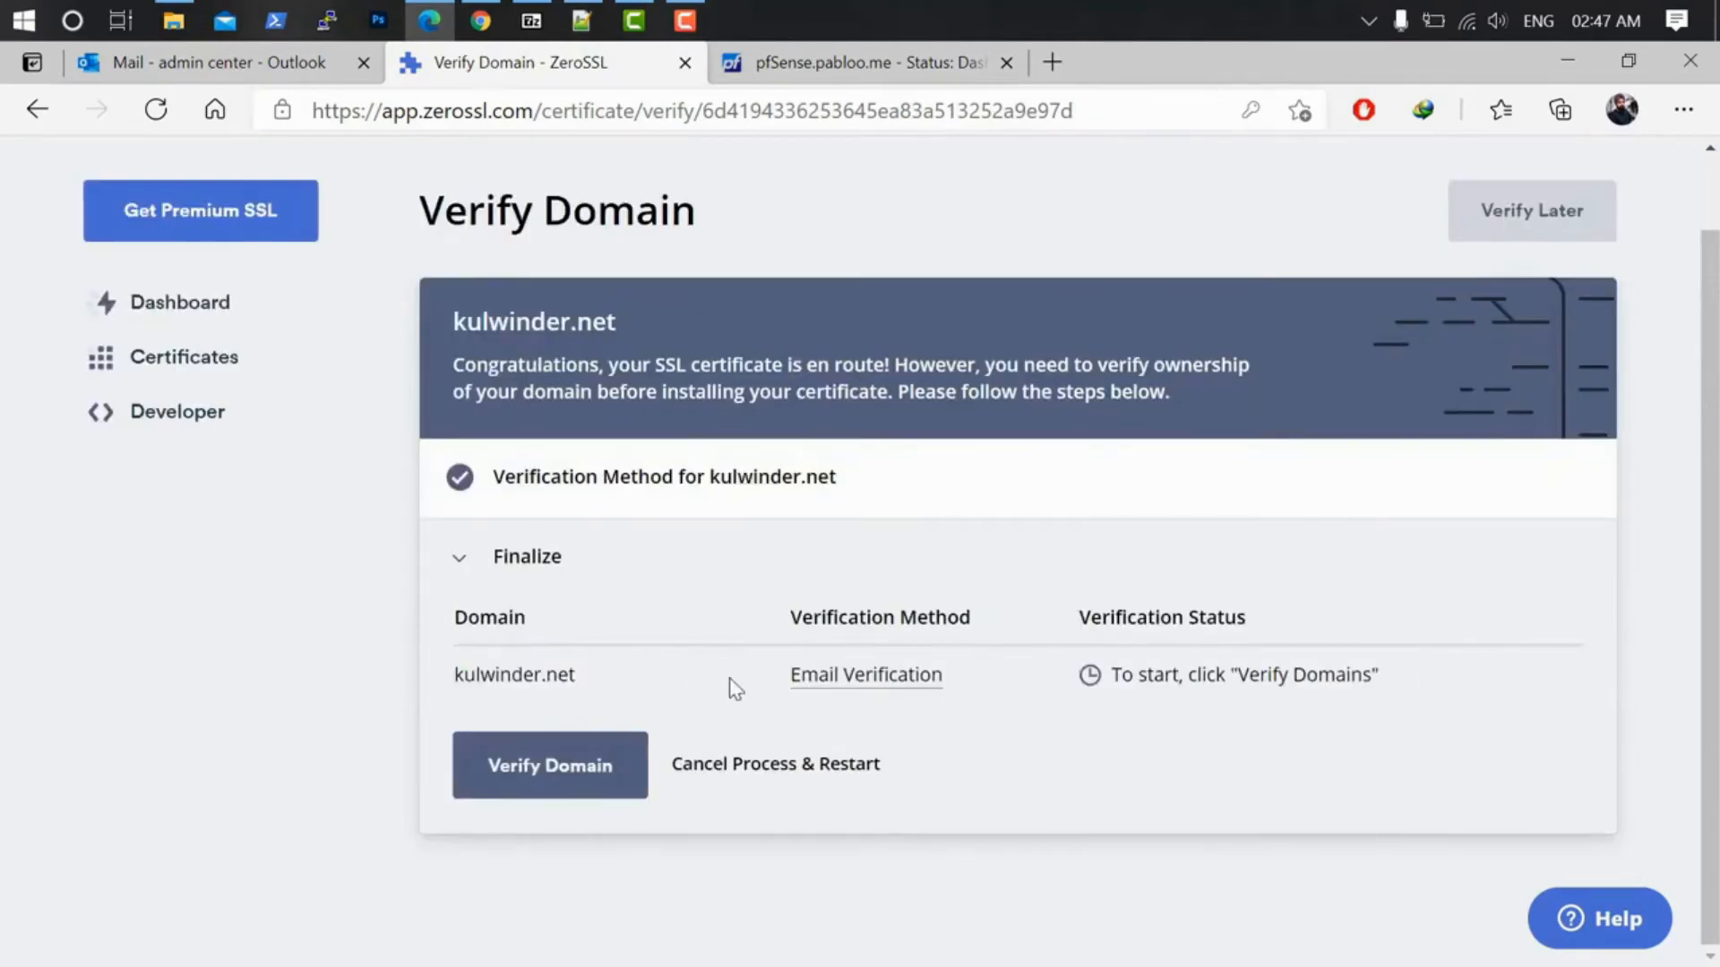
{"action": "left_click", "coordinate": [550, 771]}
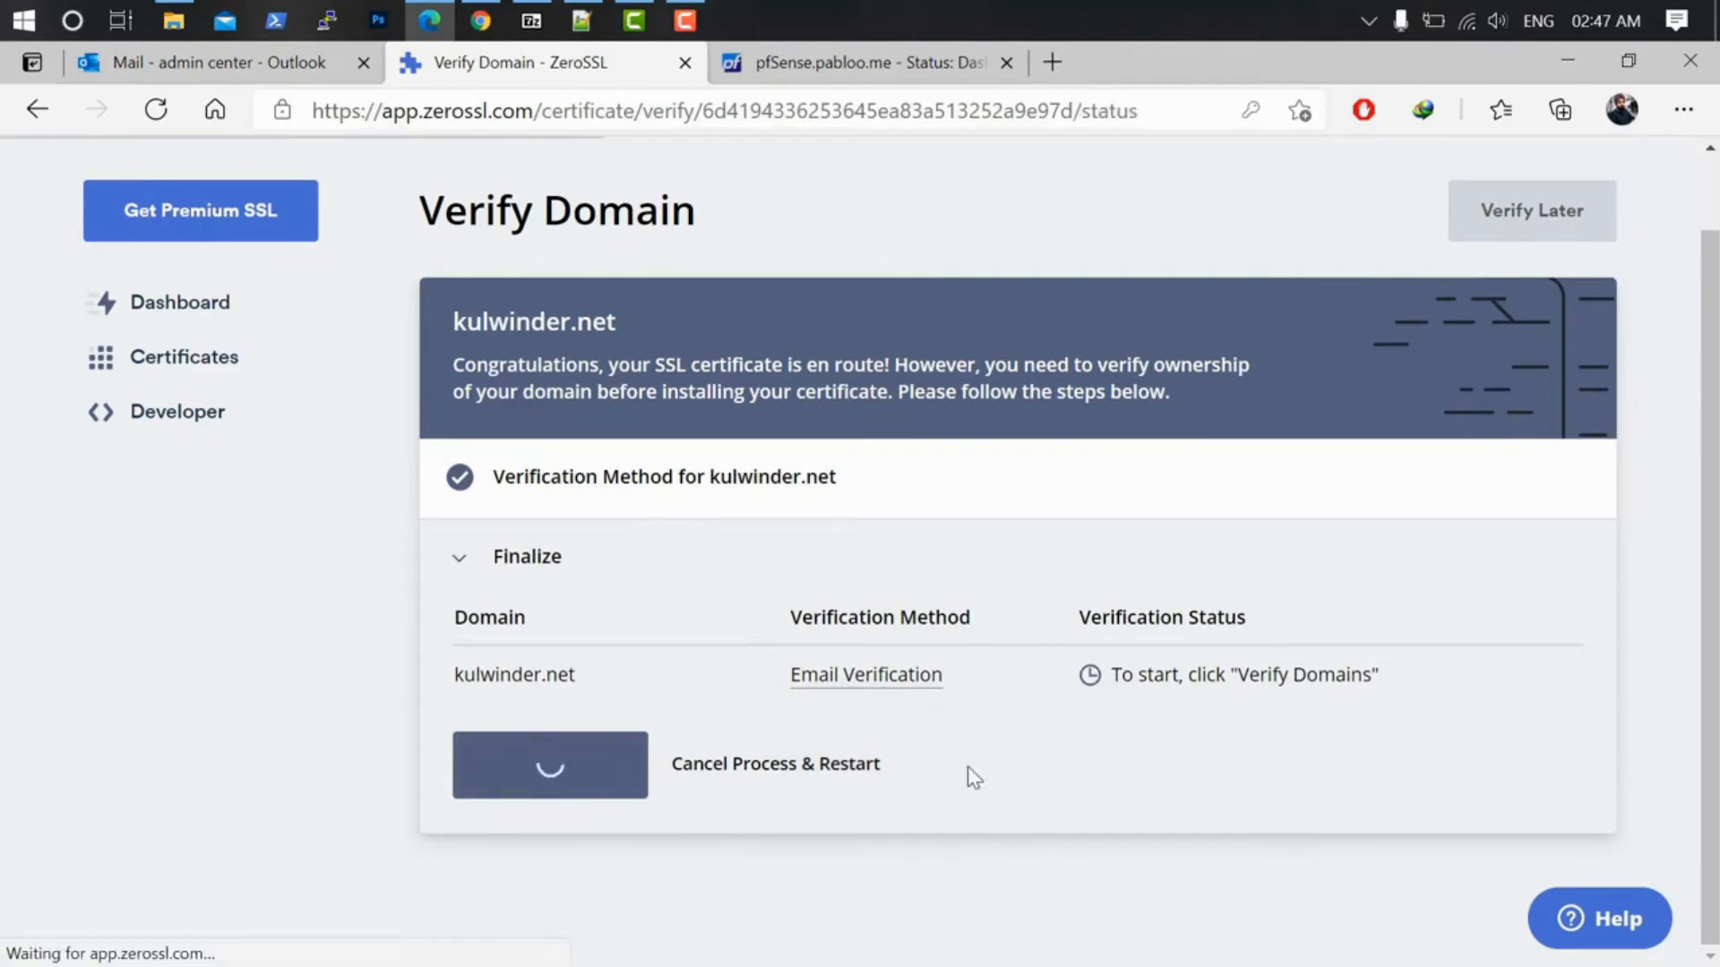
{"action": "scroll", "coordinate": [959, 762], "scroll_direction": "down", "scroll_amount": 1}
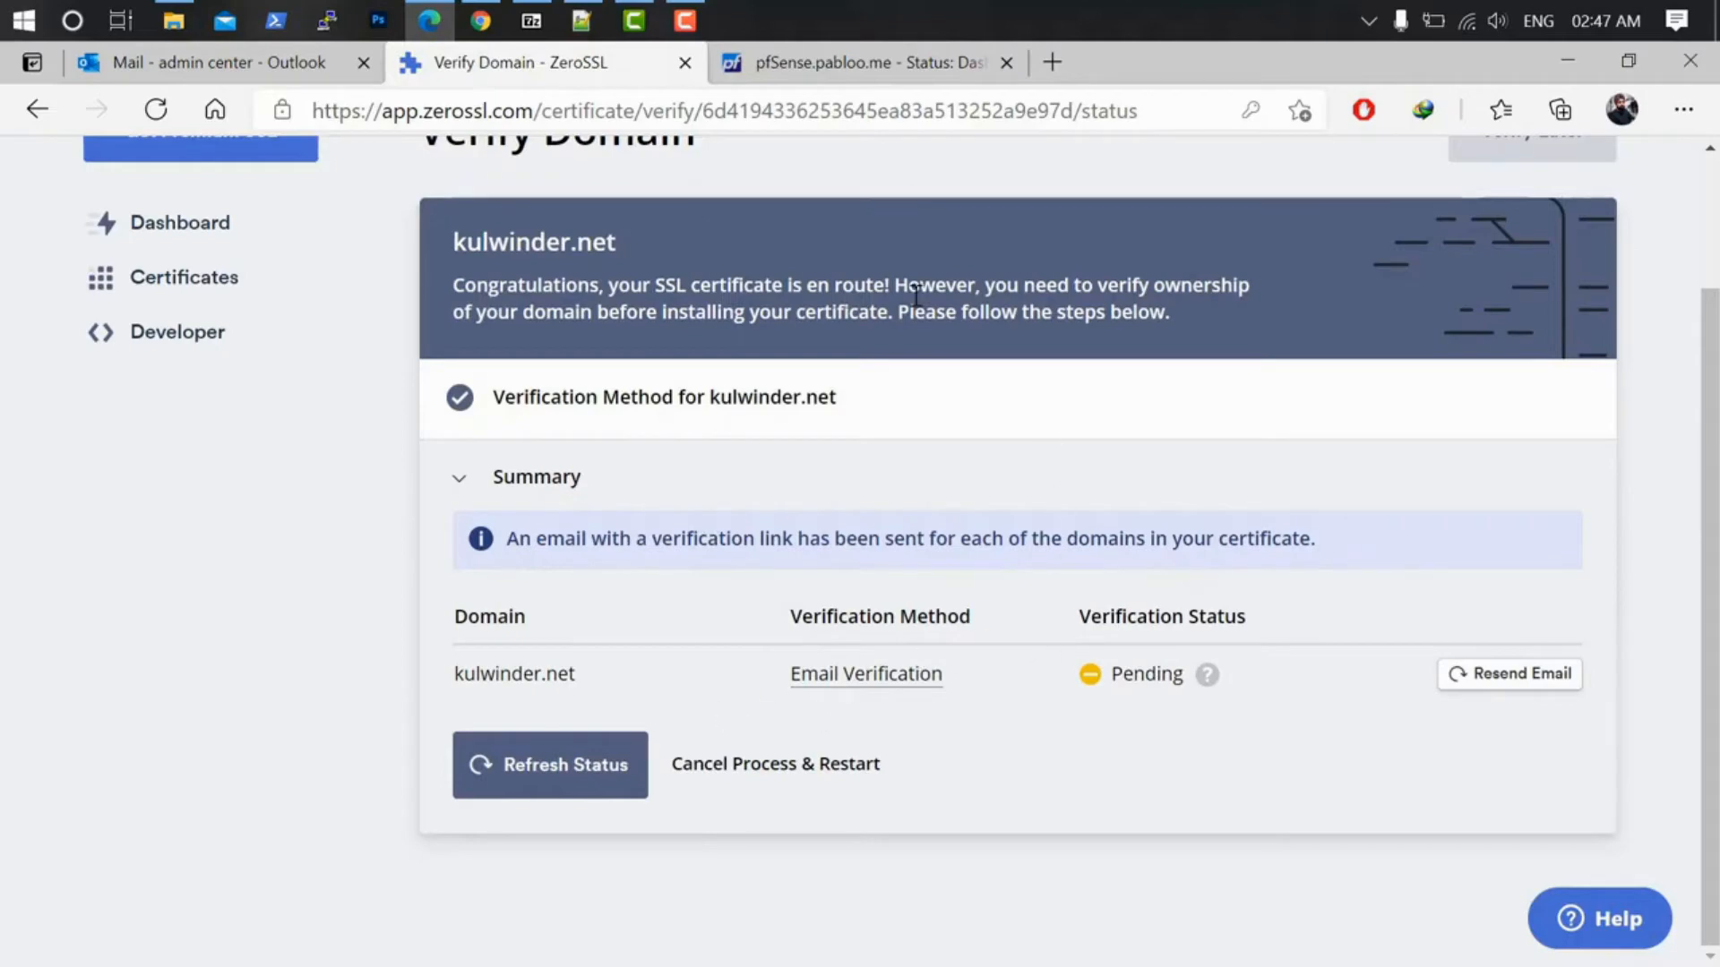
{"action": "scroll", "coordinate": [605, 412], "scroll_direction": "up", "scroll_amount": 1}
{"action": "scroll", "coordinate": [605, 412], "scroll_direction": "up", "scroll_amount": 1}
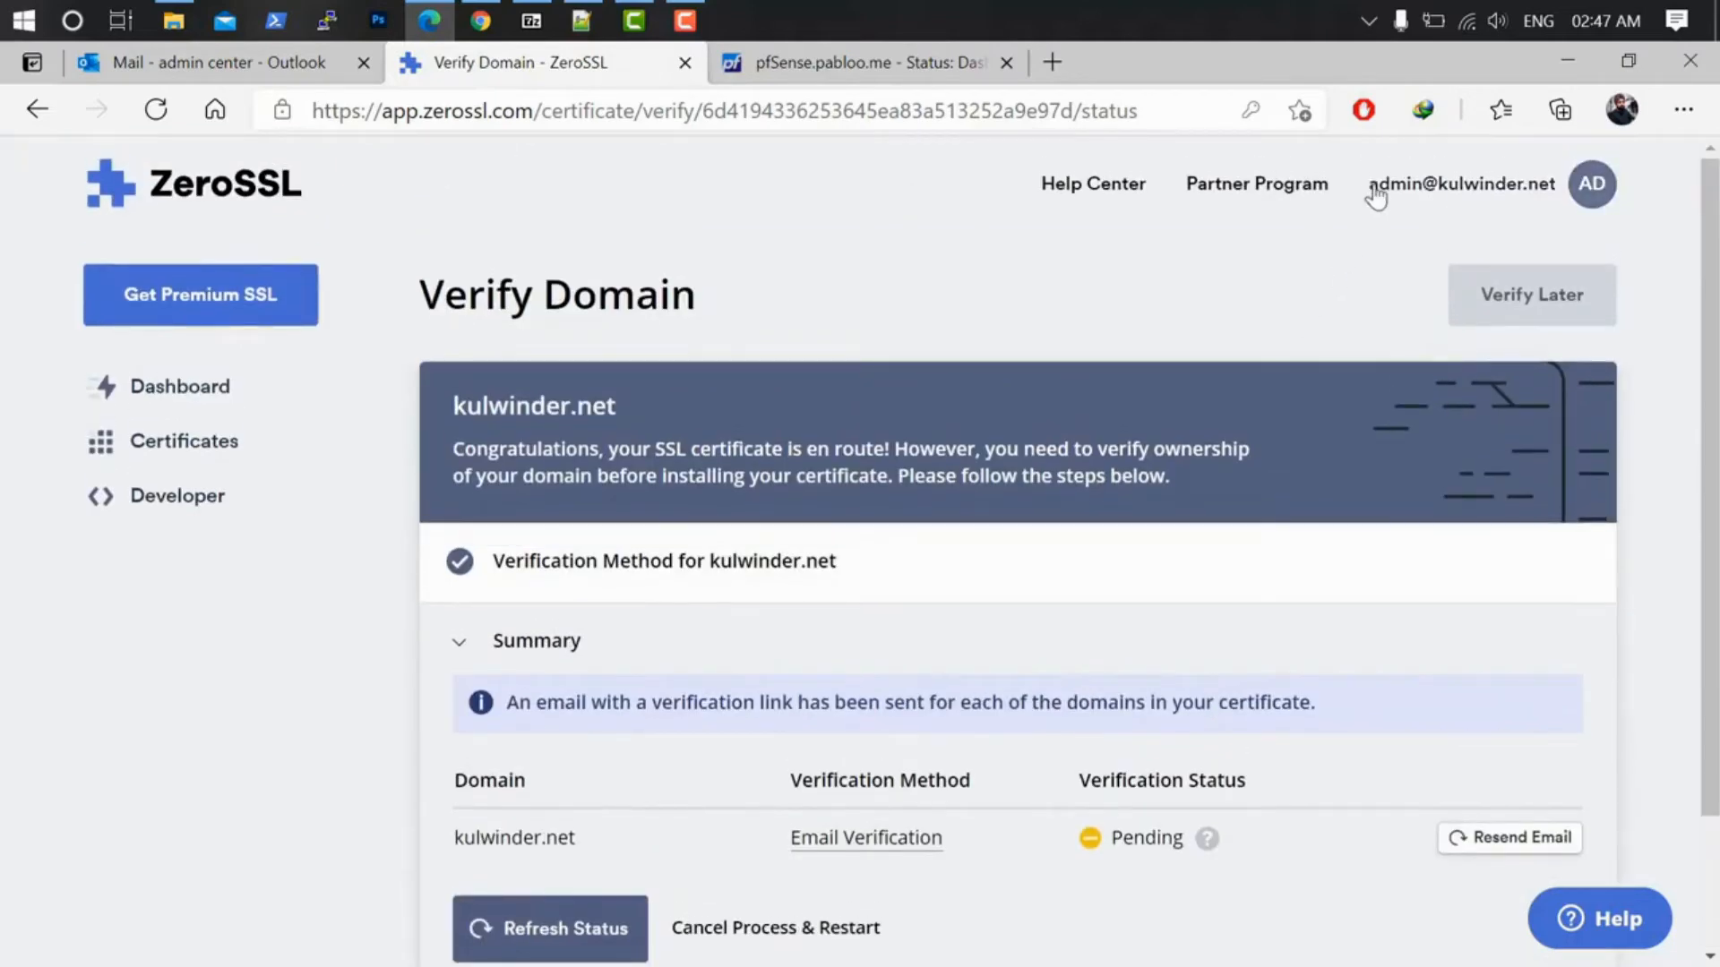
{"action": "left_click", "coordinate": [246, 63]}
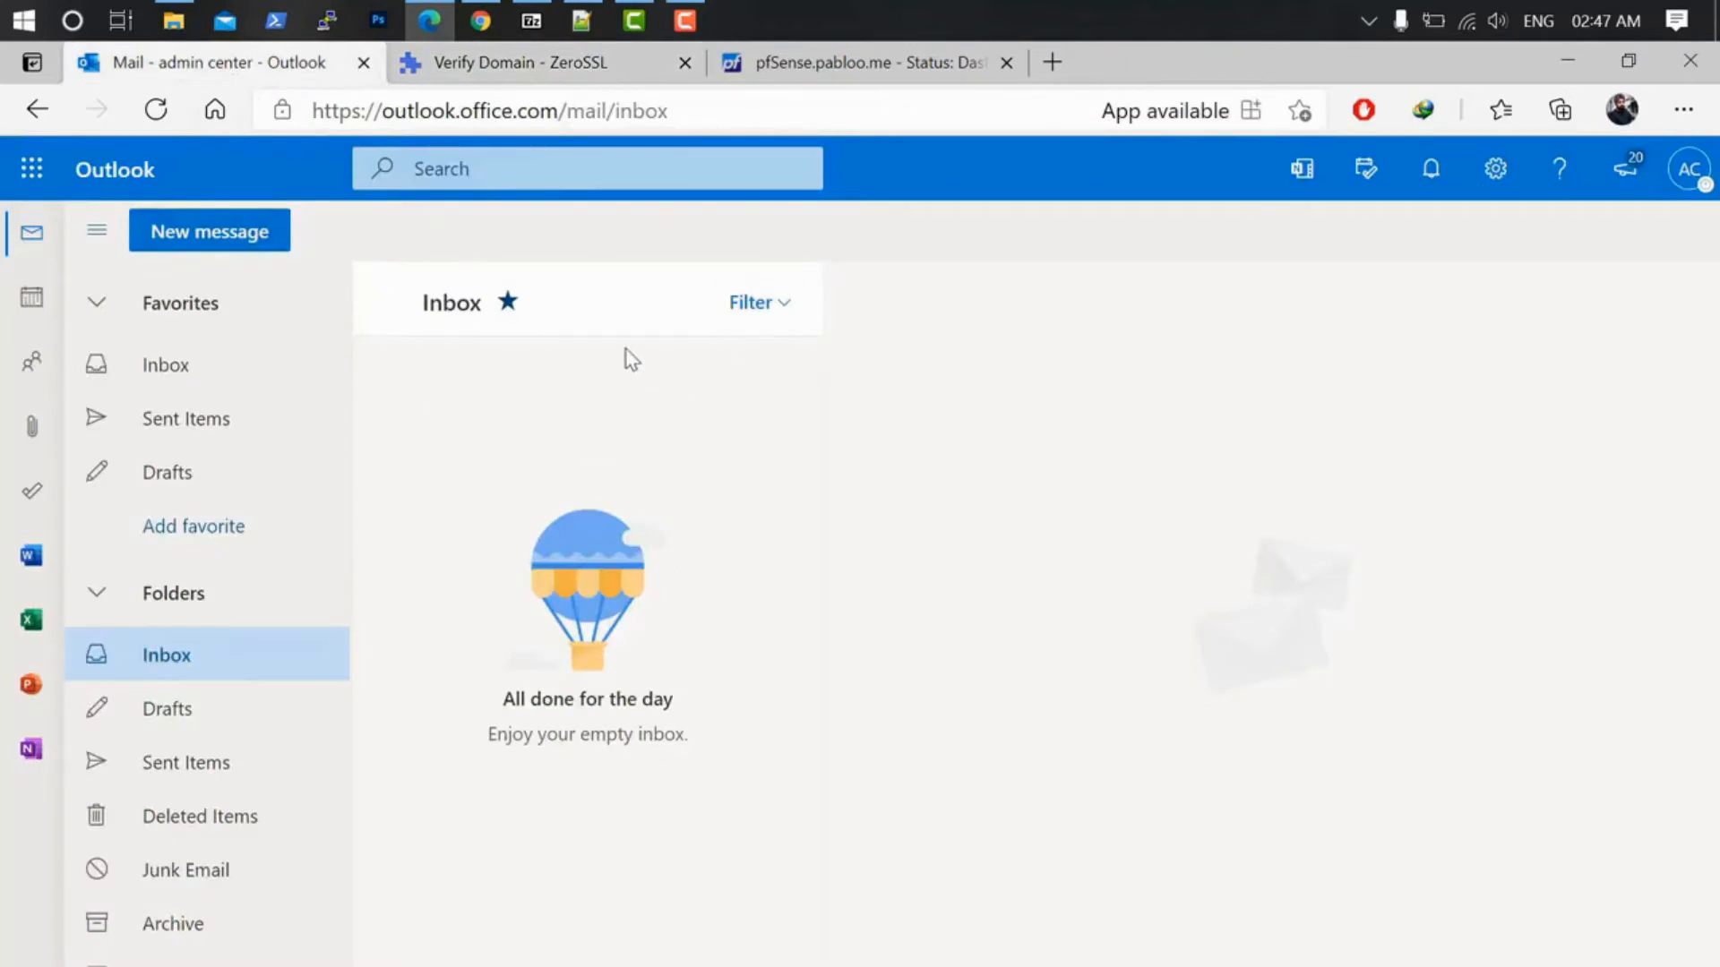
{"action": "left_click", "coordinate": [167, 116]}
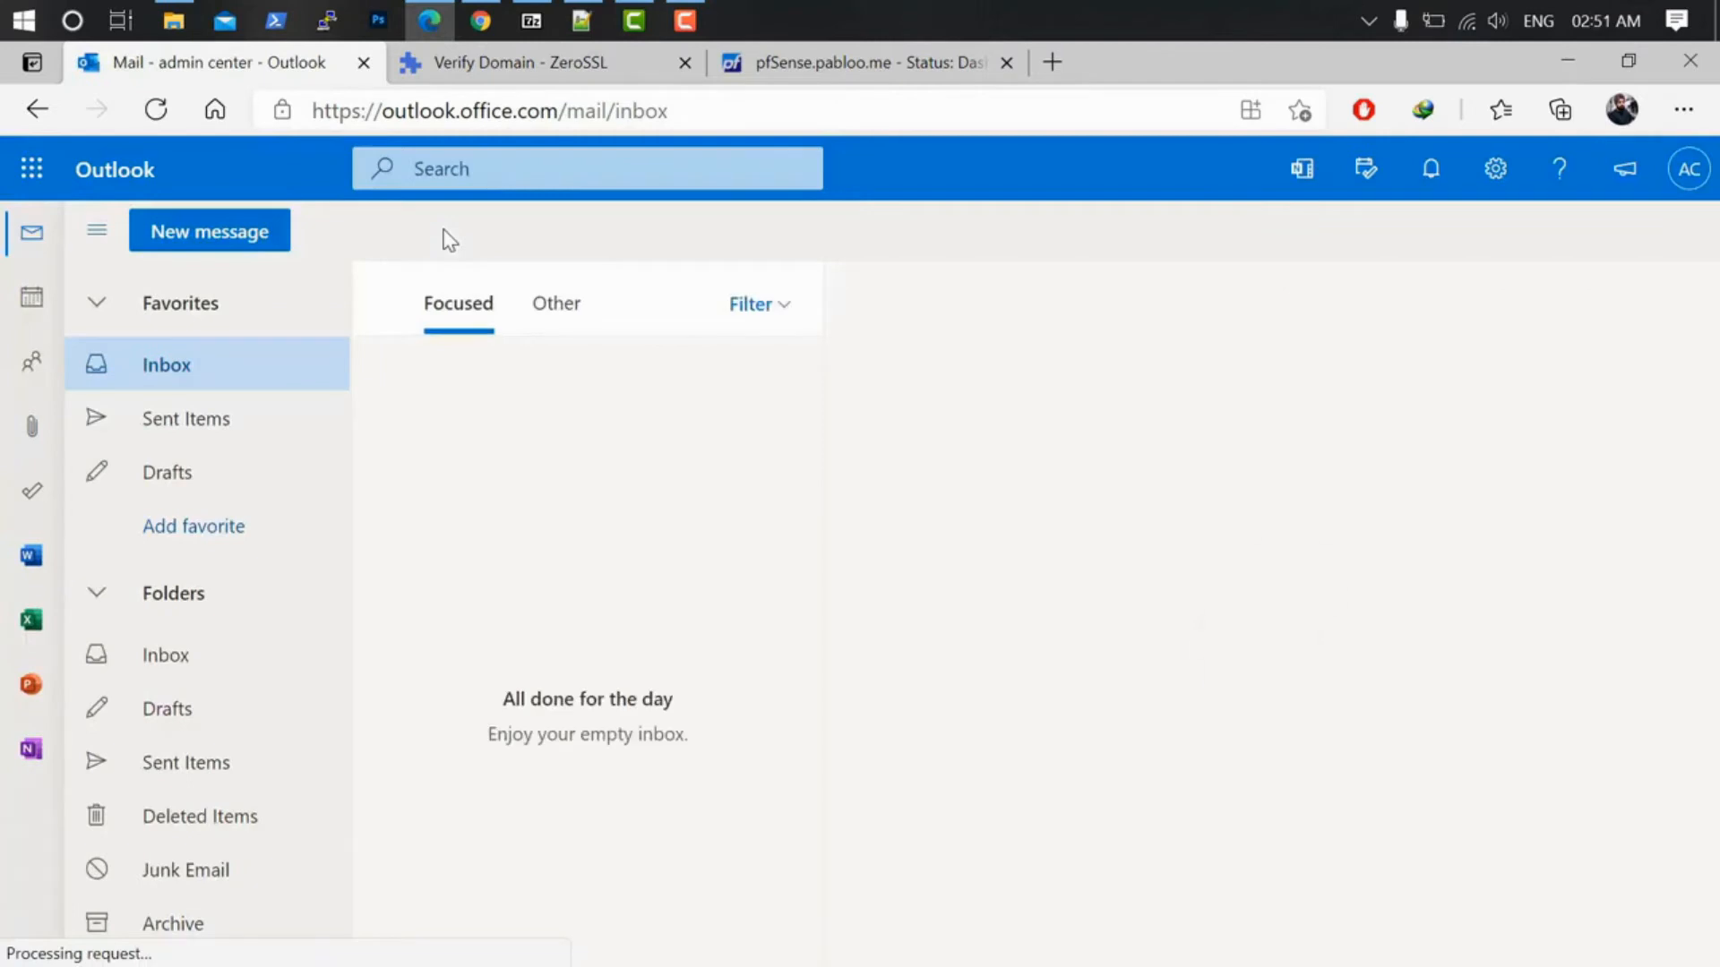
{"action": "left_click", "coordinate": [161, 116]}
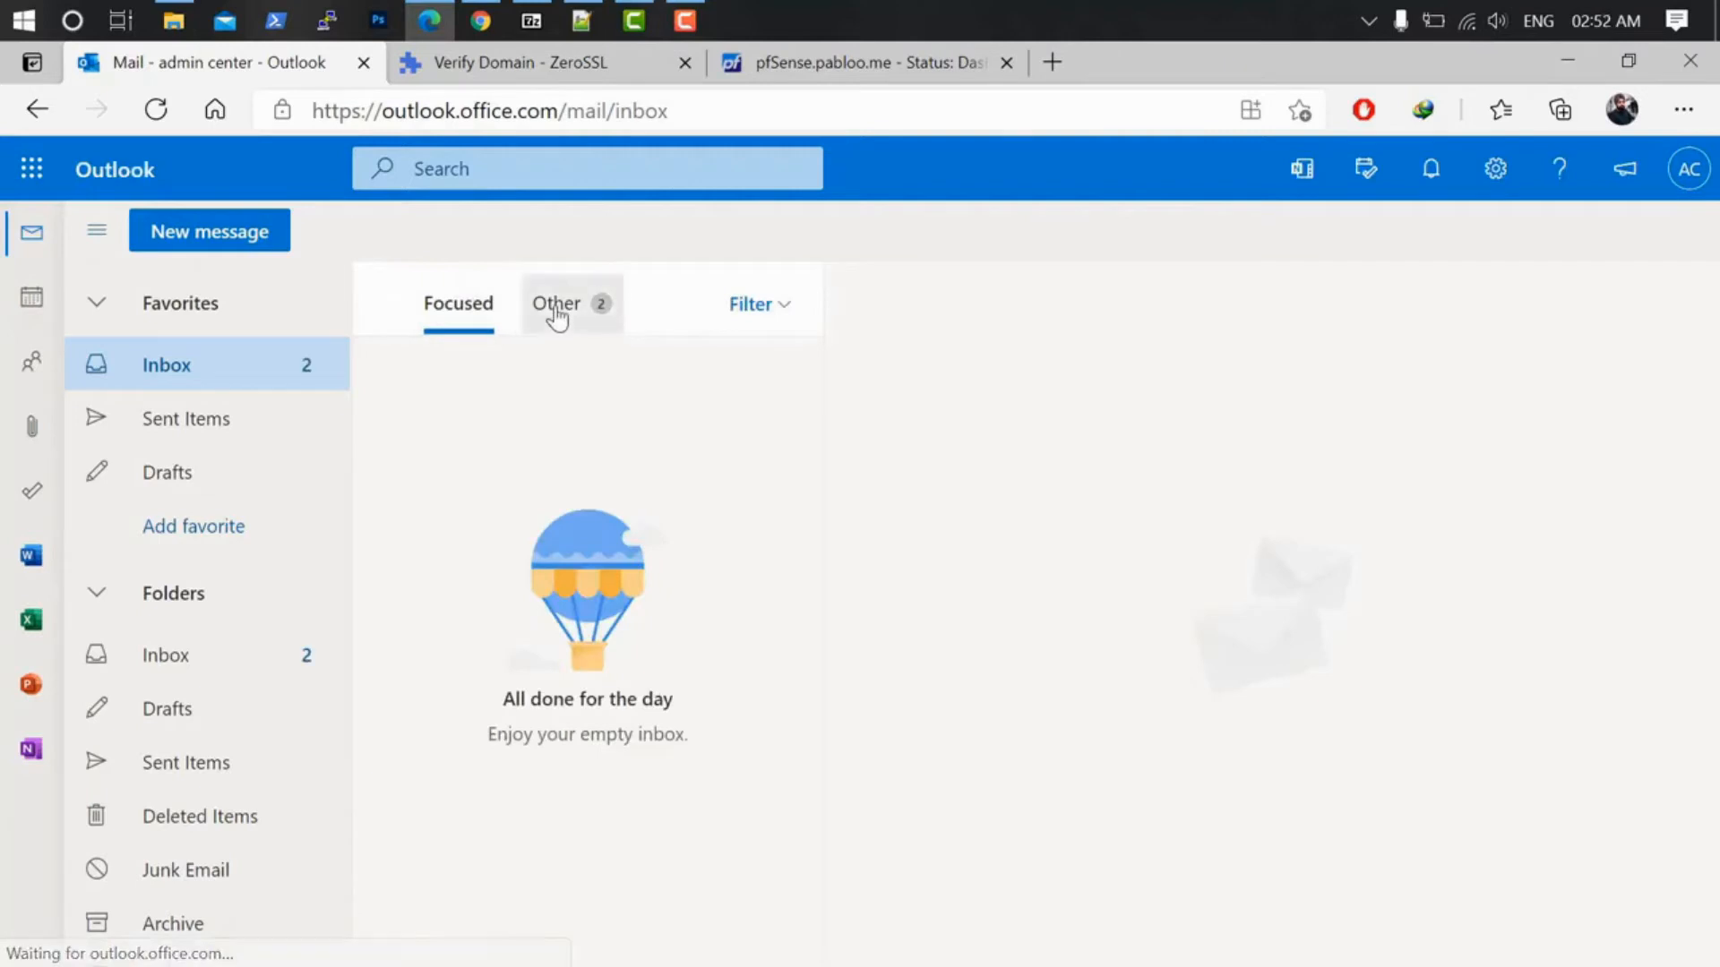
{"action": "left_click", "coordinate": [556, 309]}
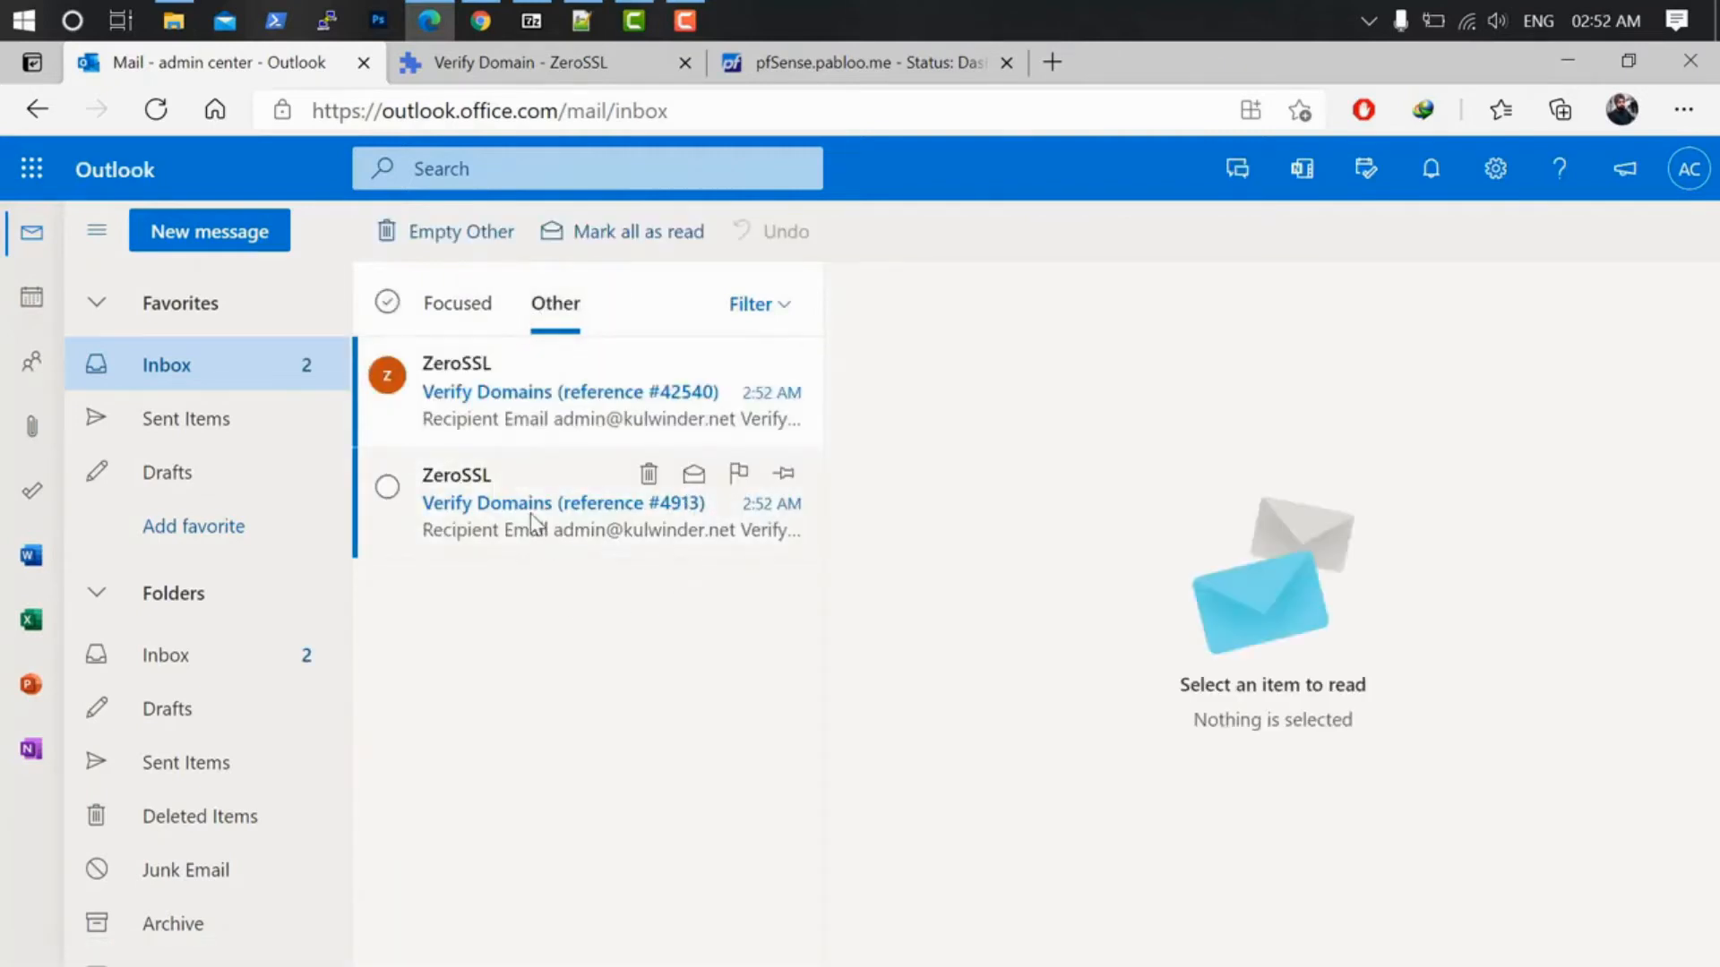
{"action": "left_click", "coordinate": [535, 522]}
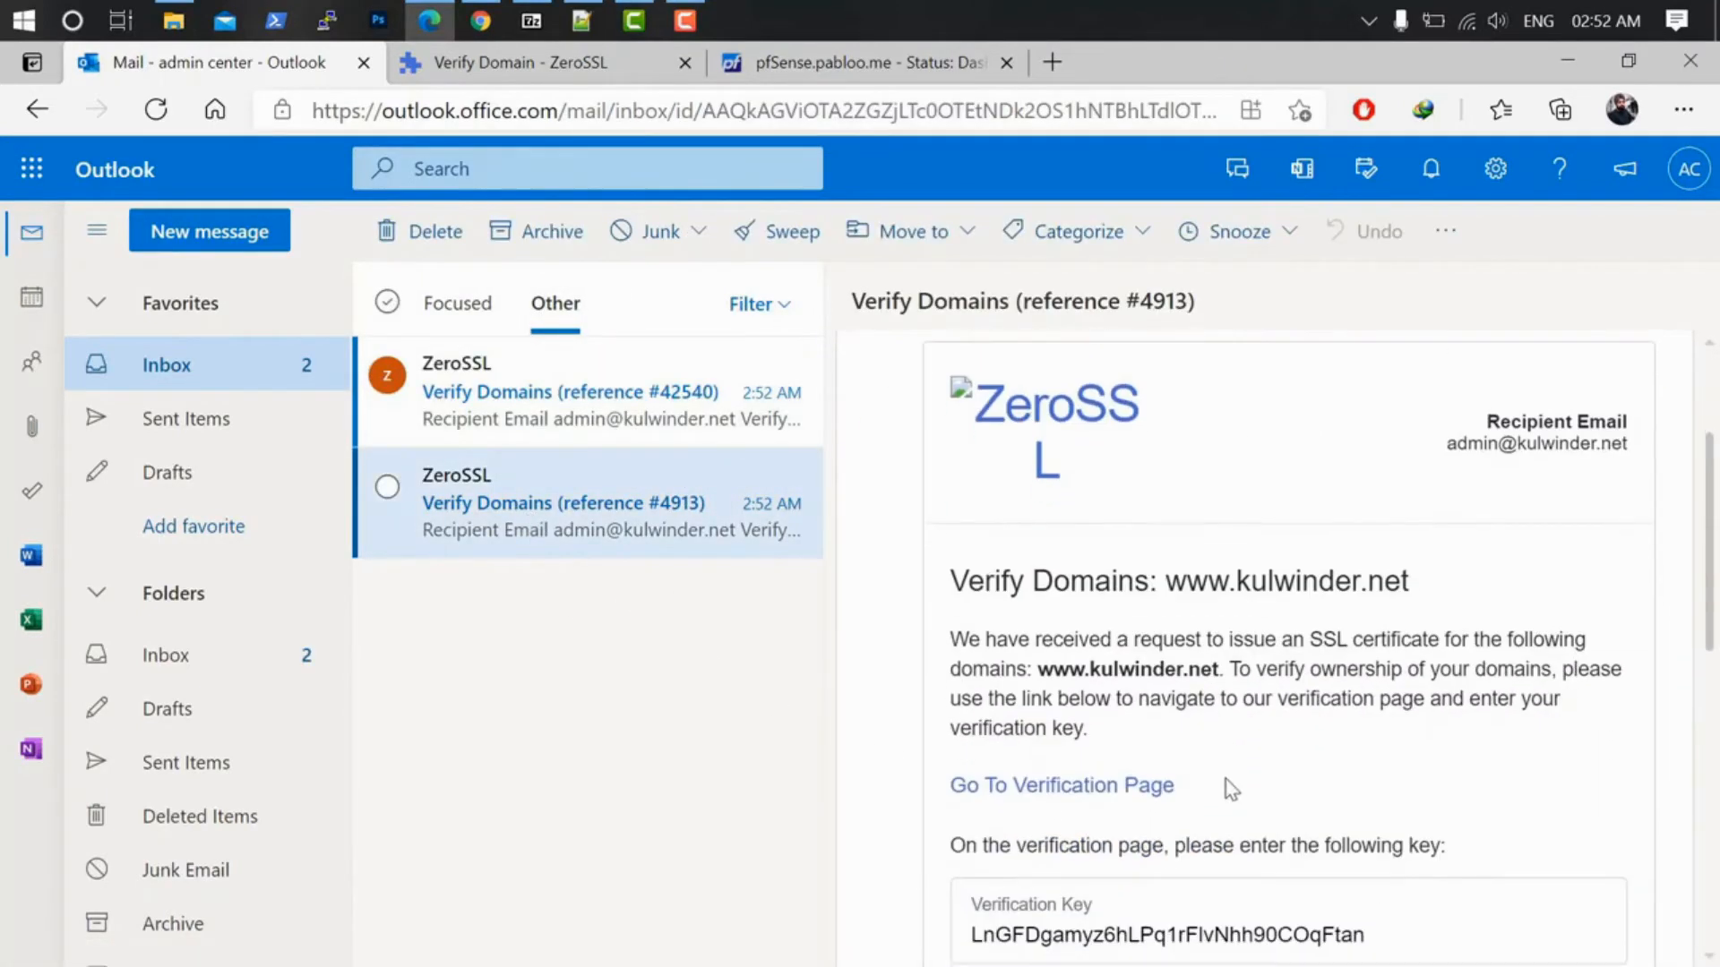
{"action": "scroll", "coordinate": [1229, 788], "scroll_direction": "down", "scroll_amount": 1}
{"action": "left_click_drag", "start_coordinate": [1366, 845], "coordinate": [967, 850]}
{"action": "key", "text": "ctrl+c"}
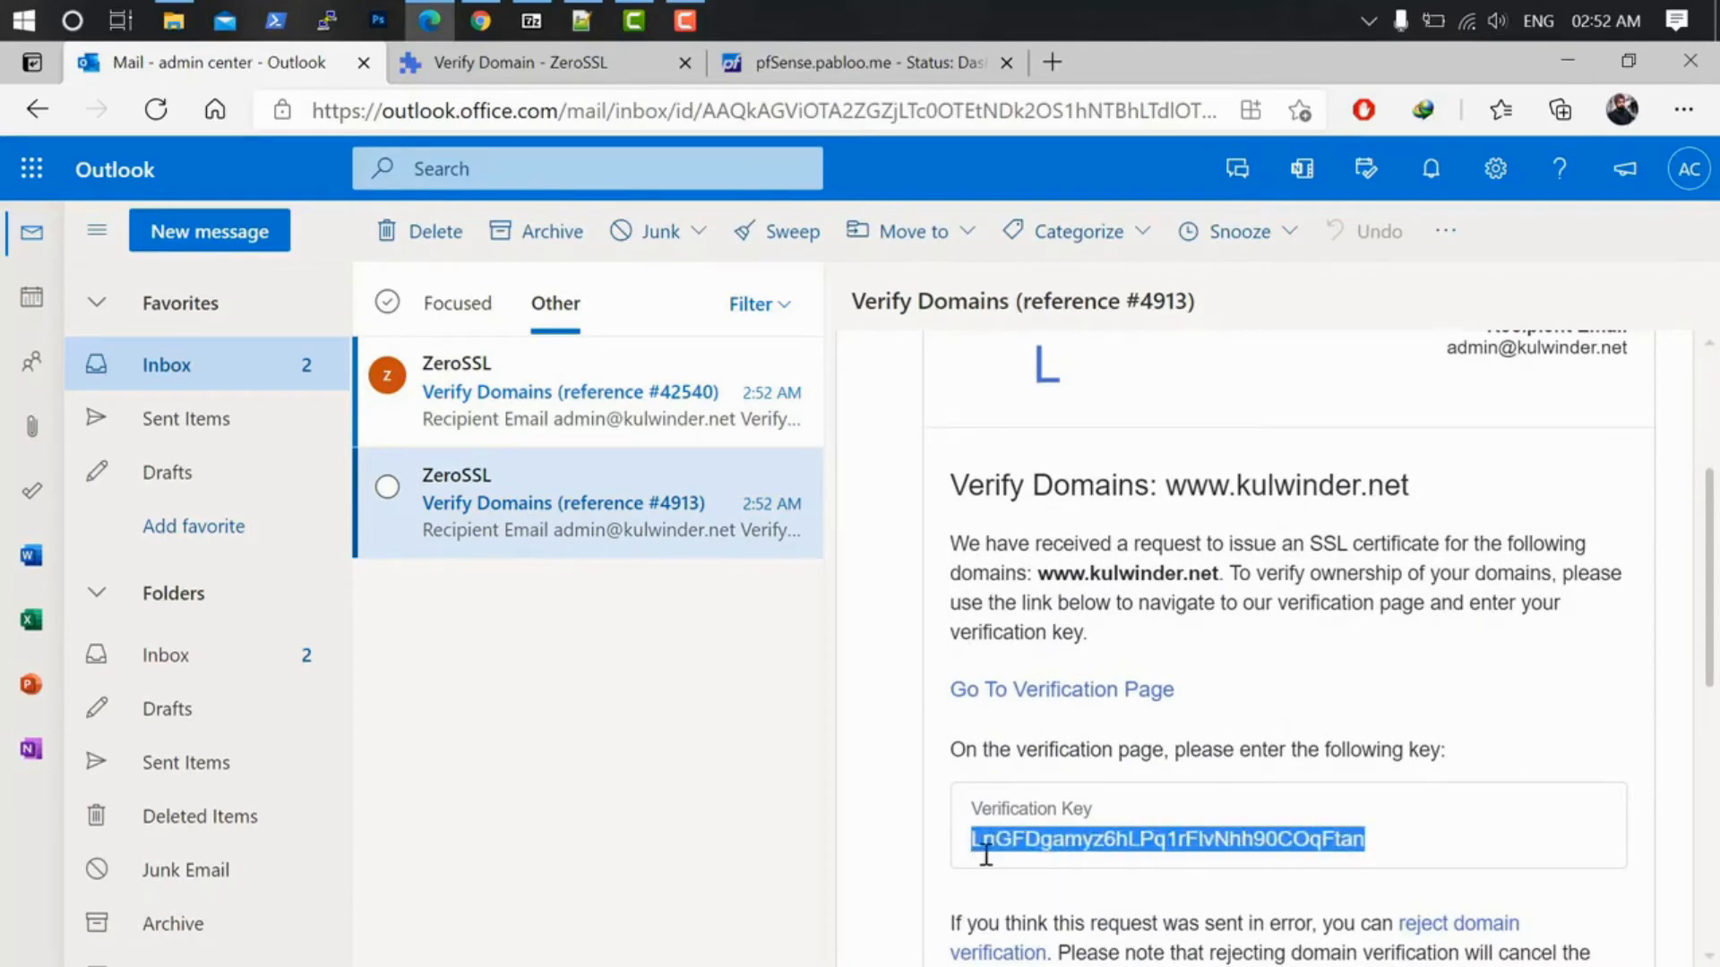
{"action": "right_click", "coordinate": [1039, 842]}
{"action": "left_click", "coordinate": [1108, 299]}
{"action": "left_click", "coordinate": [1065, 691]}
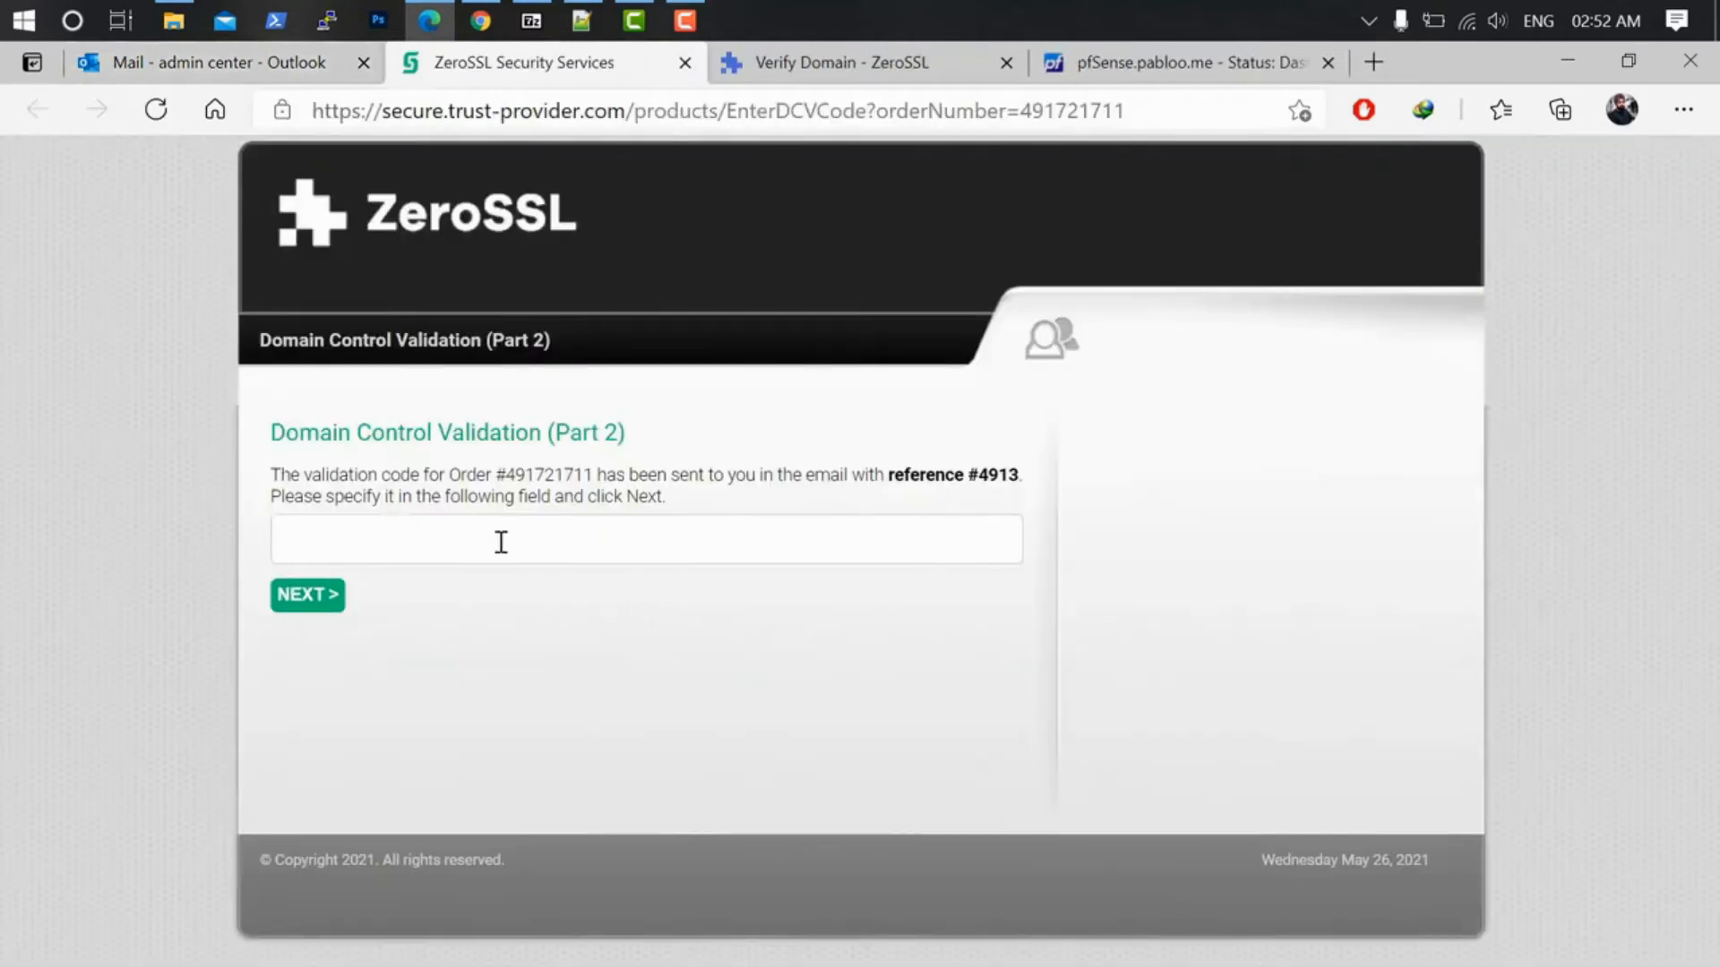
{"action": "left_click", "coordinate": [500, 542]}
{"action": "right_click", "coordinate": [496, 538]}
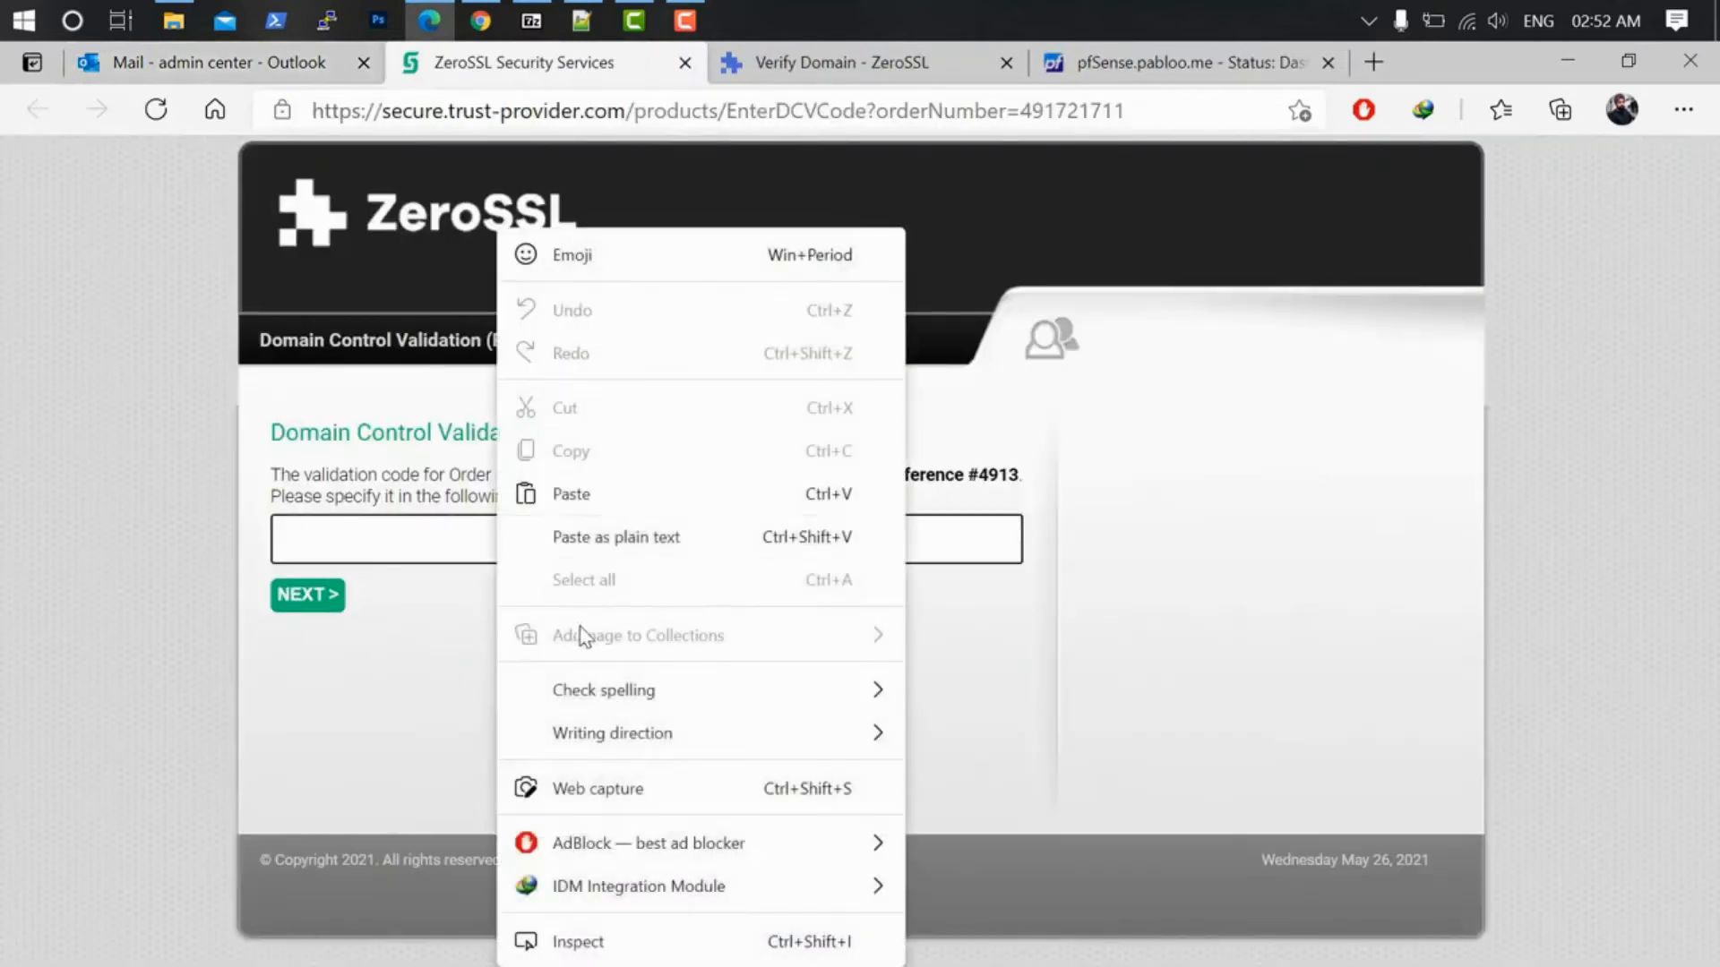
{"action": "left_click", "coordinate": [568, 491]}
{"action": "left_click", "coordinate": [307, 595]}
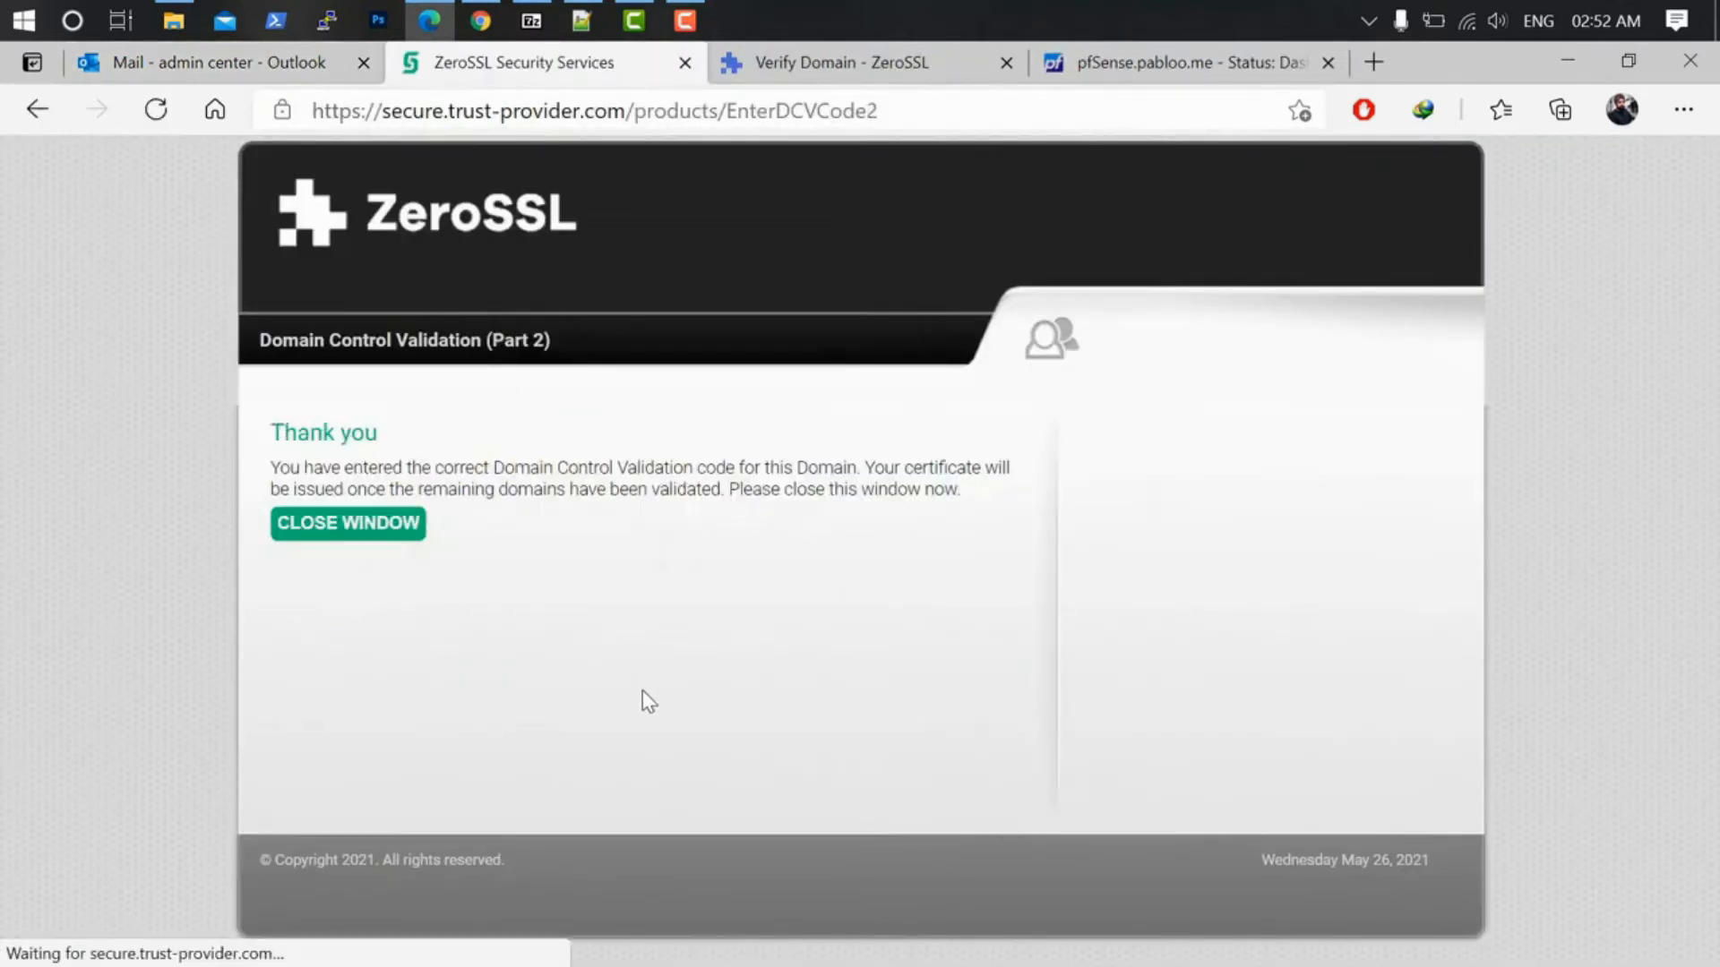
{"action": "left_click", "coordinate": [835, 59]}
{"action": "left_click", "coordinate": [603, 814]}
{"action": "scroll", "coordinate": [904, 806], "scroll_direction": "down", "scroll_amount": 2}
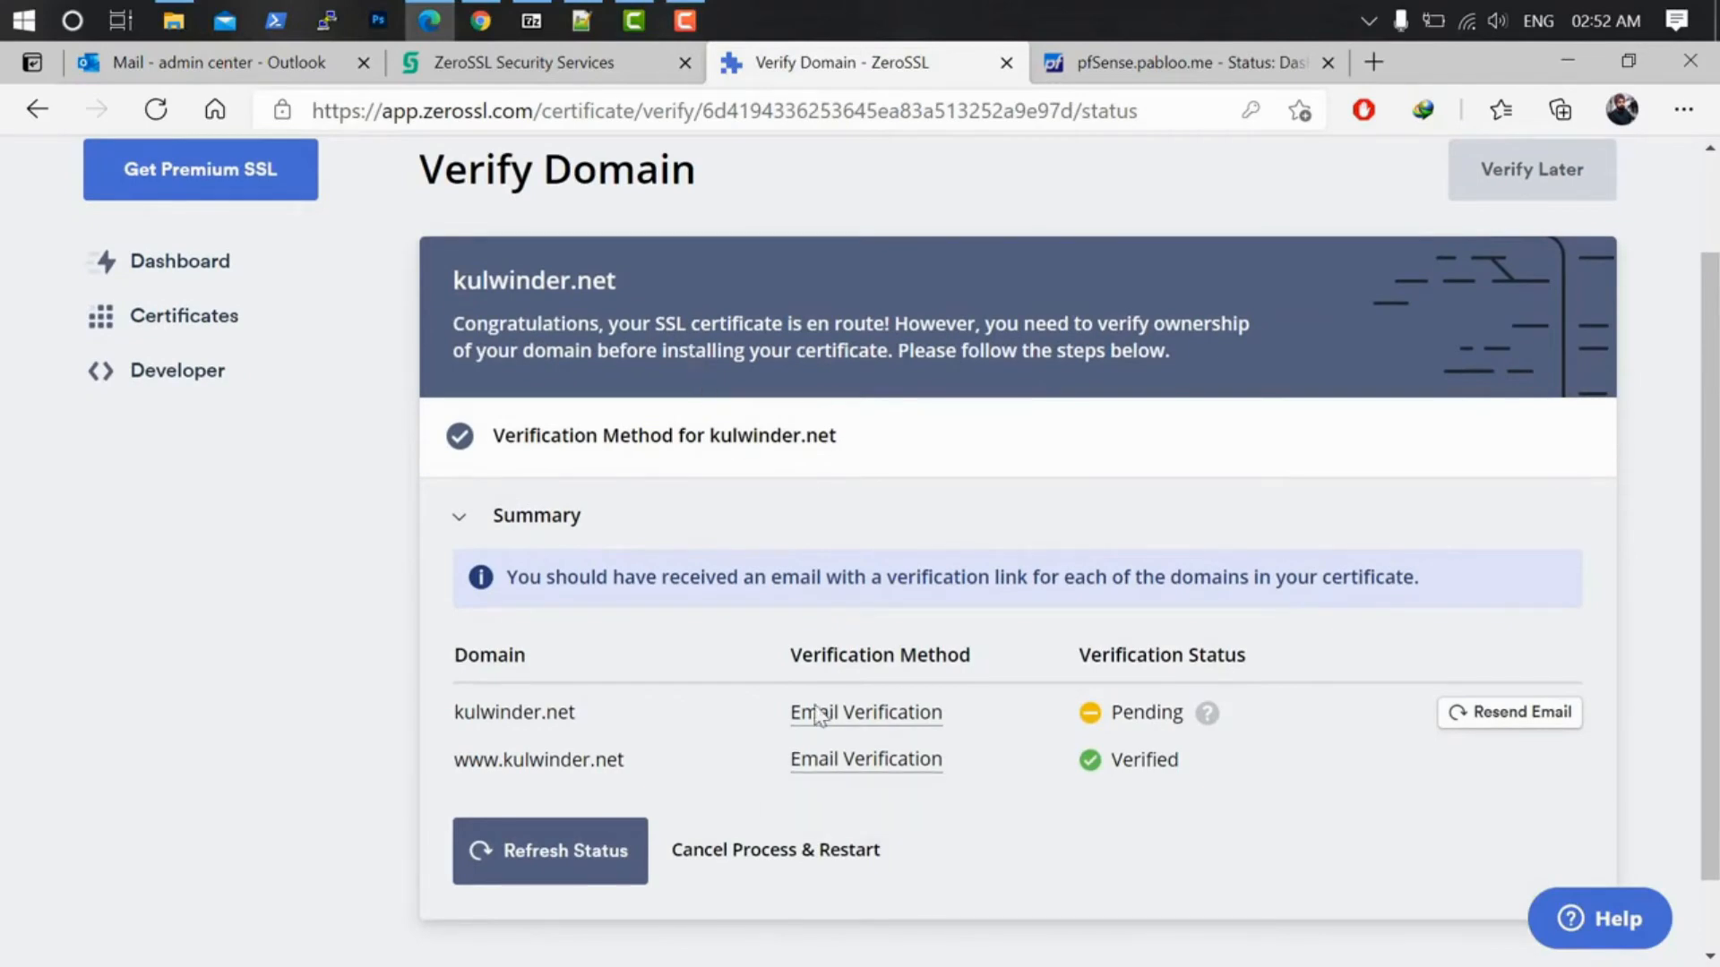
{"action": "left_click", "coordinate": [557, 853]}
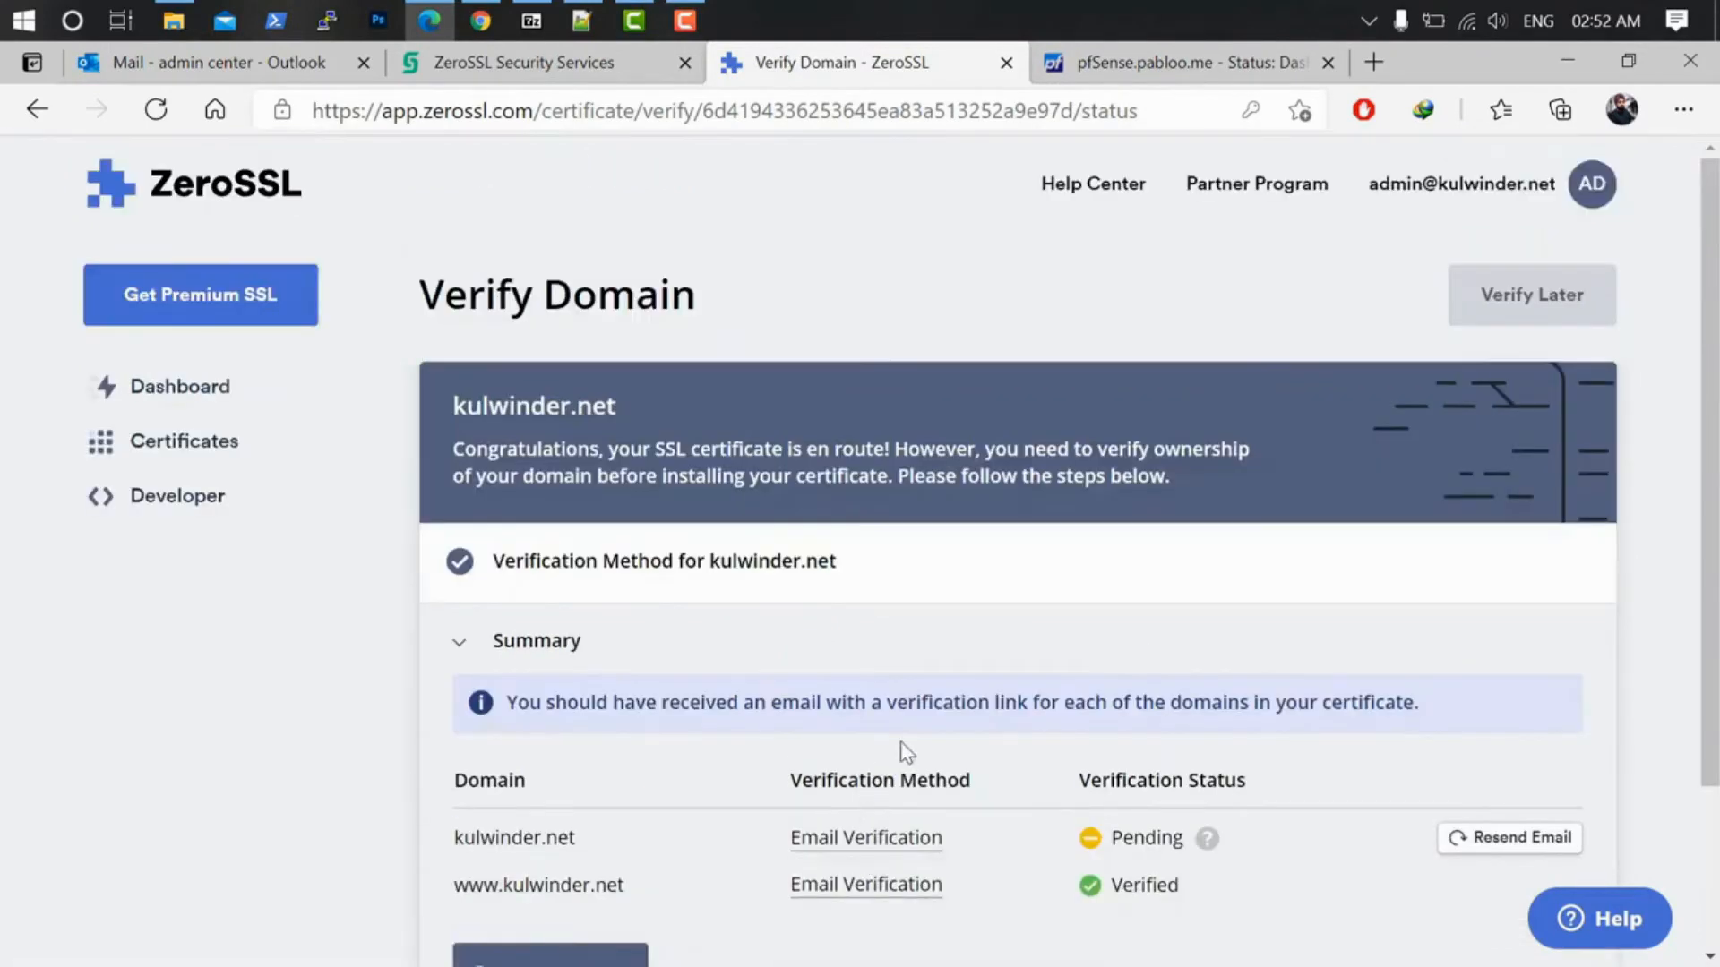
{"action": "left_click", "coordinate": [238, 62]}
{"action": "left_click", "coordinate": [602, 400]}
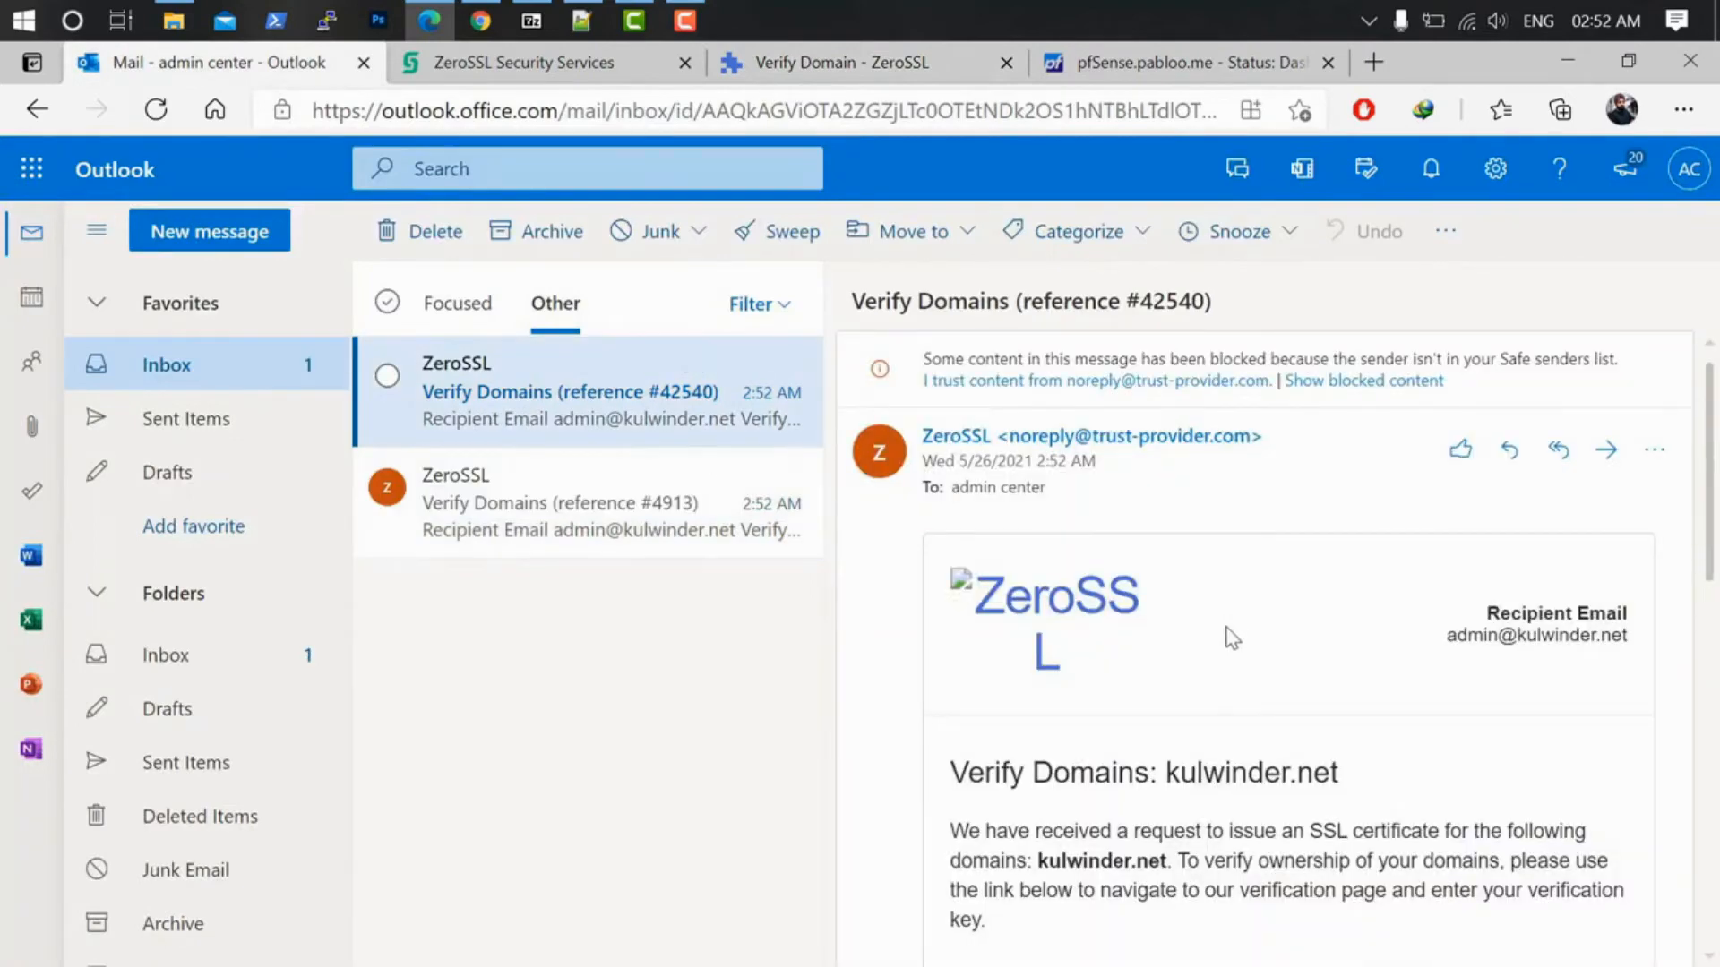
Step: Copy the verification key from the kulwinder.net email and open its verification page
{"action": "scroll", "coordinate": [1231, 638], "scroll_direction": "down", "scroll_amount": 4}
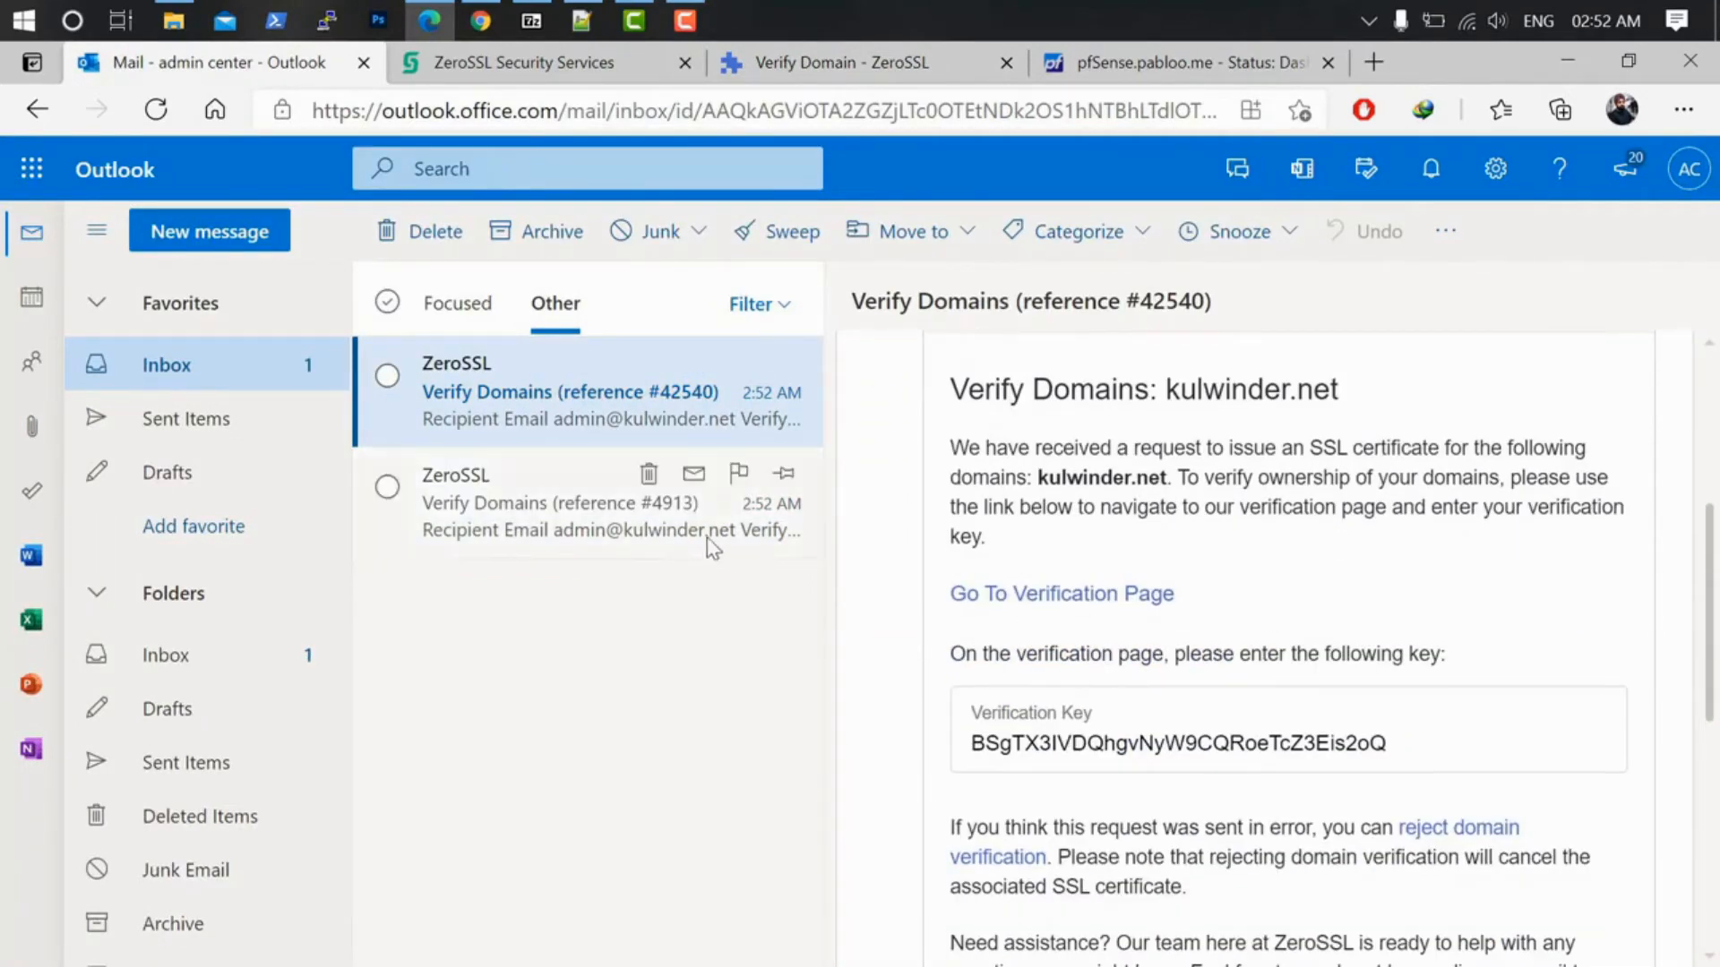
{"action": "left_click", "coordinate": [603, 519]}
{"action": "scroll", "coordinate": [1290, 716], "scroll_direction": "down", "scroll_amount": 3}
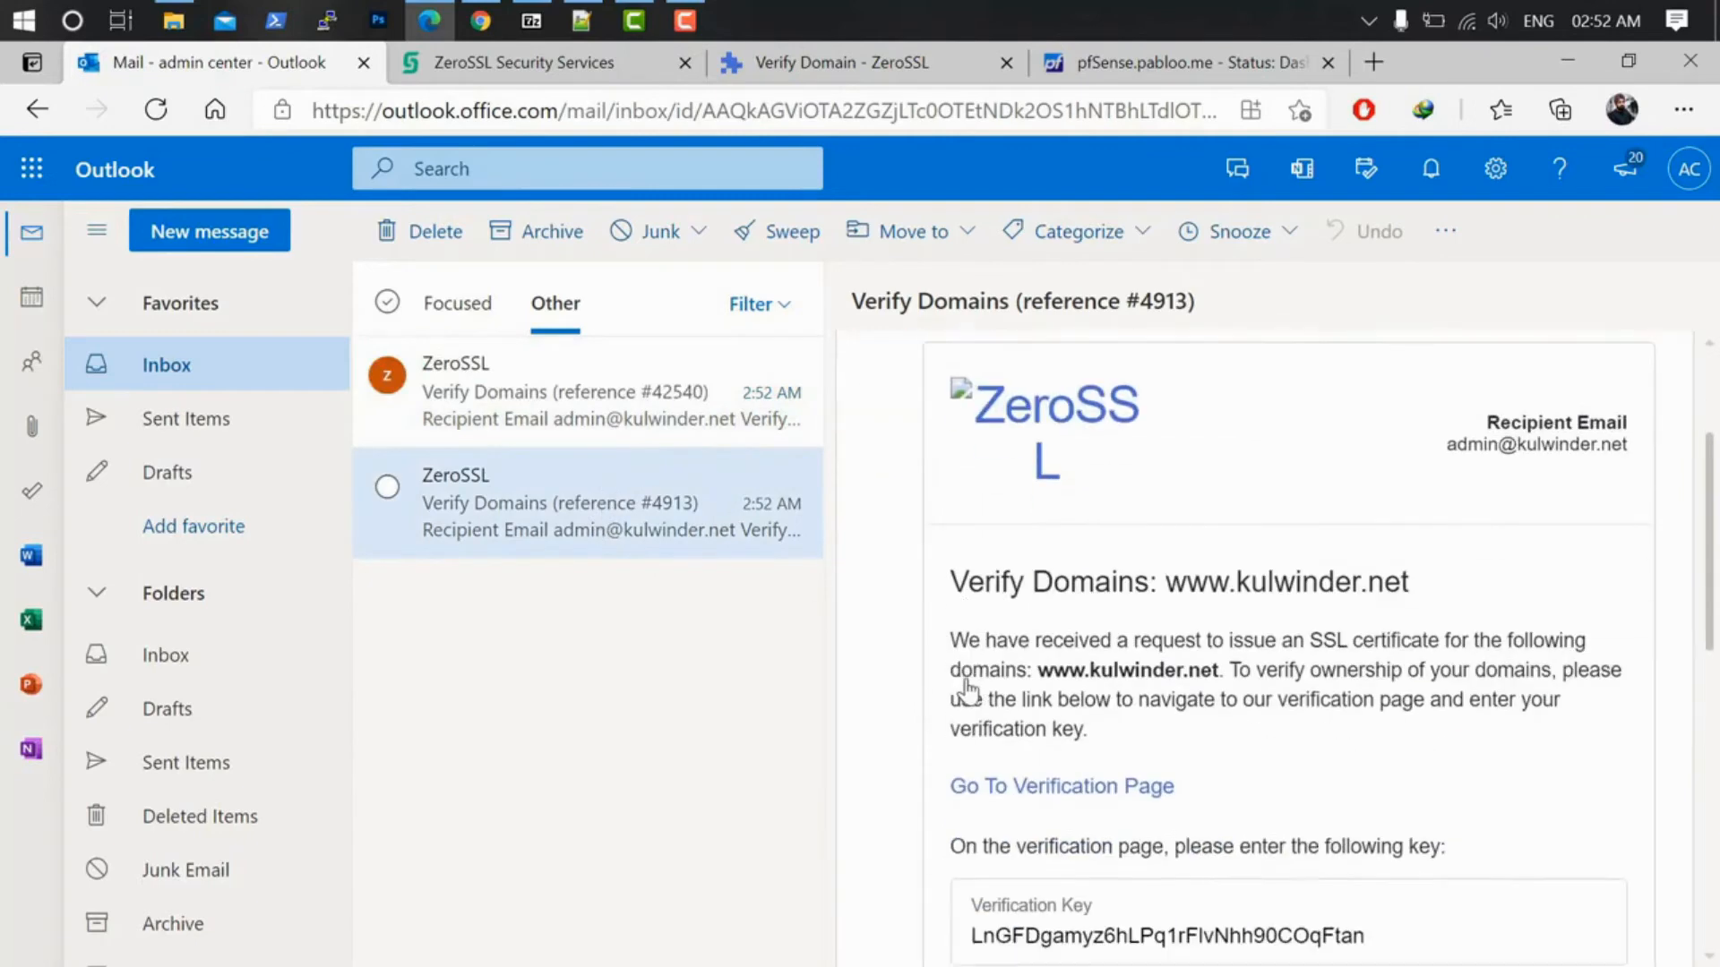
{"action": "scroll", "coordinate": [1290, 717], "scroll_direction": "up", "scroll_amount": 3}
{"action": "left_click", "coordinate": [586, 421]}
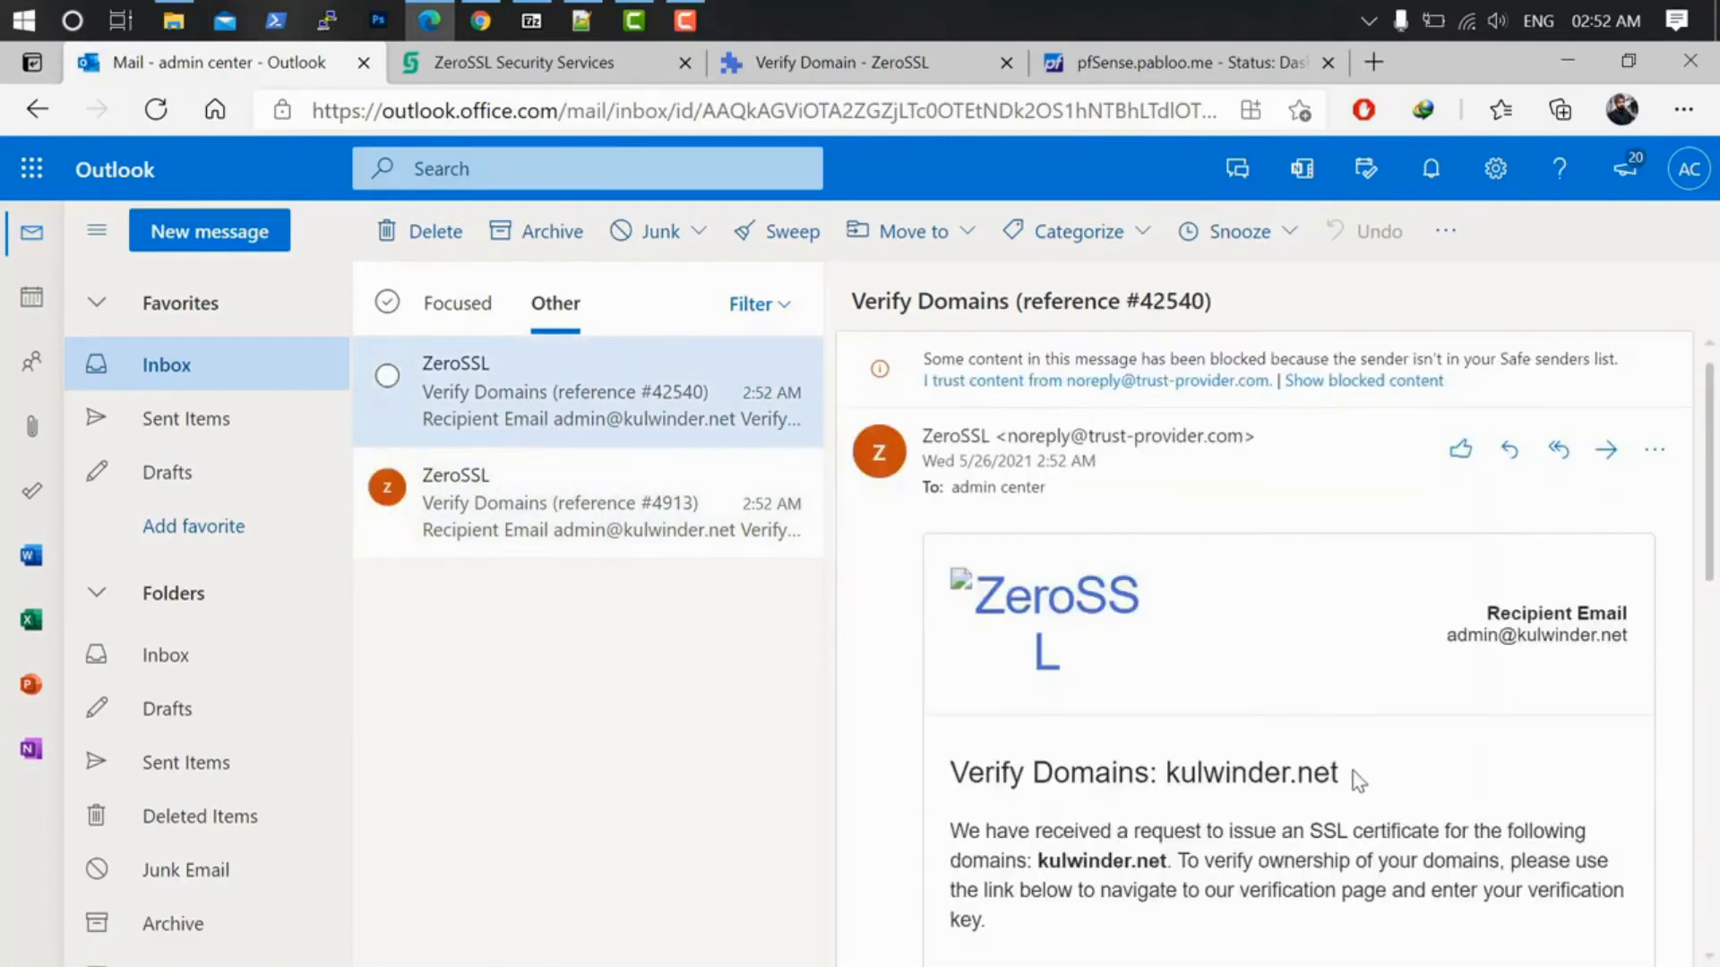
{"action": "scroll", "coordinate": [1362, 779], "scroll_direction": "down", "scroll_amount": 4}
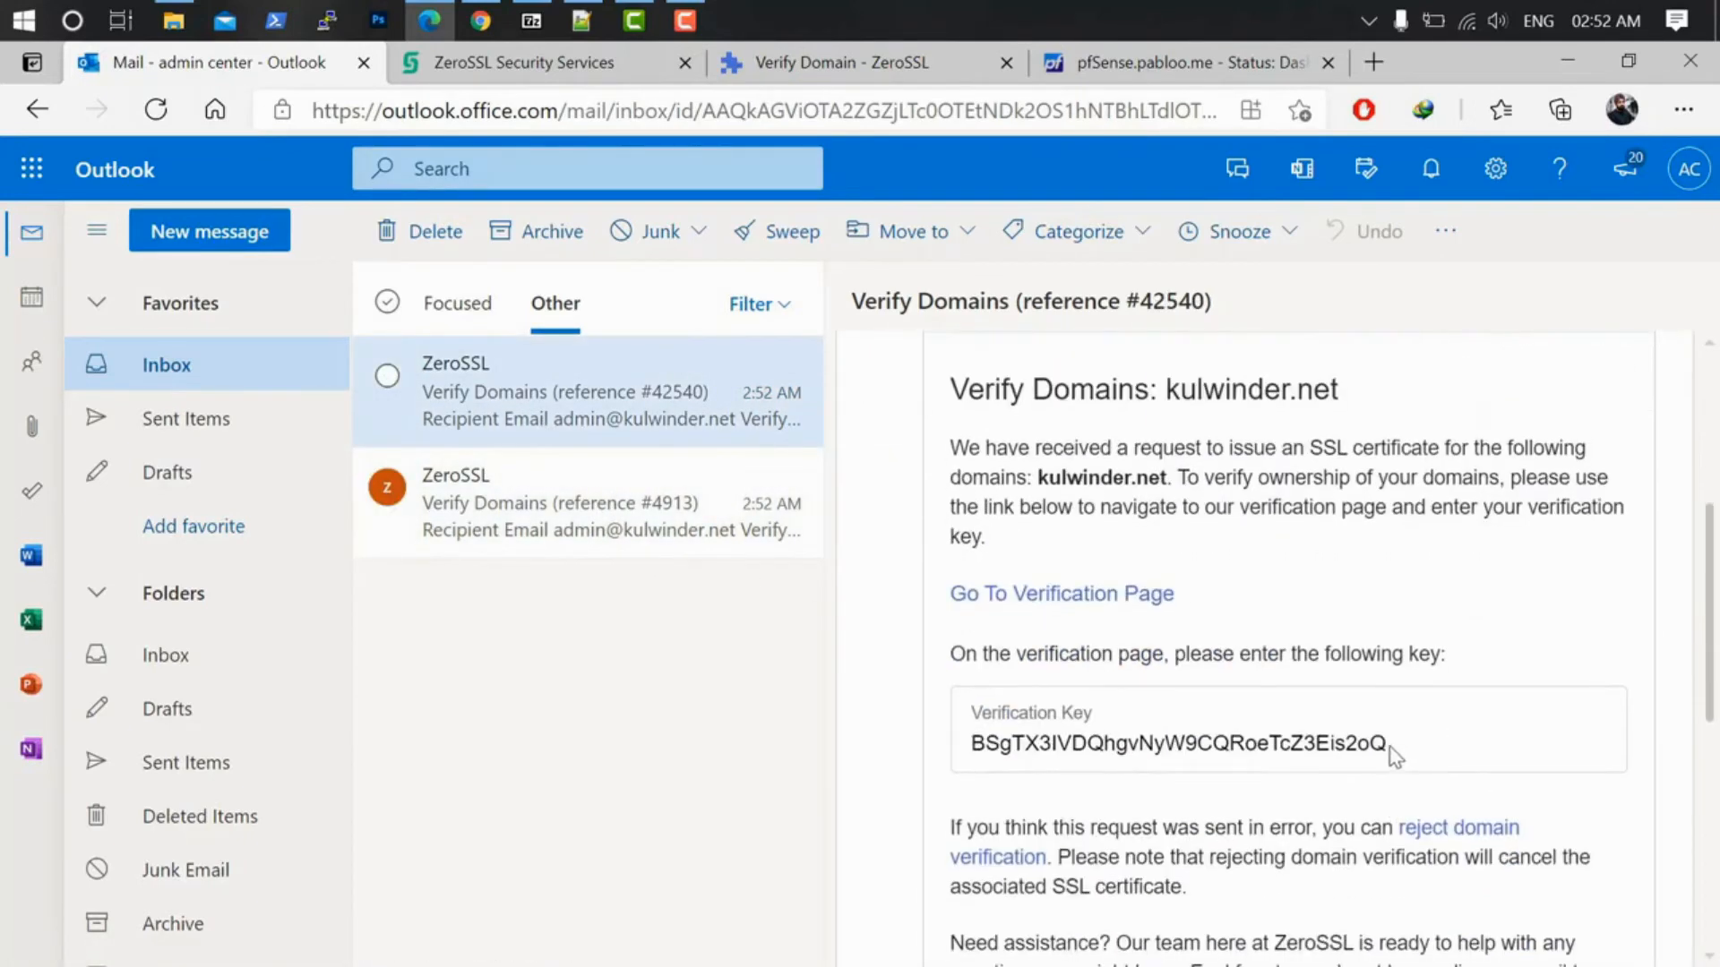
{"action": "left_click_drag", "start_coordinate": [1390, 748], "coordinate": [988, 746]}
{"action": "right_click", "coordinate": [1002, 742]}
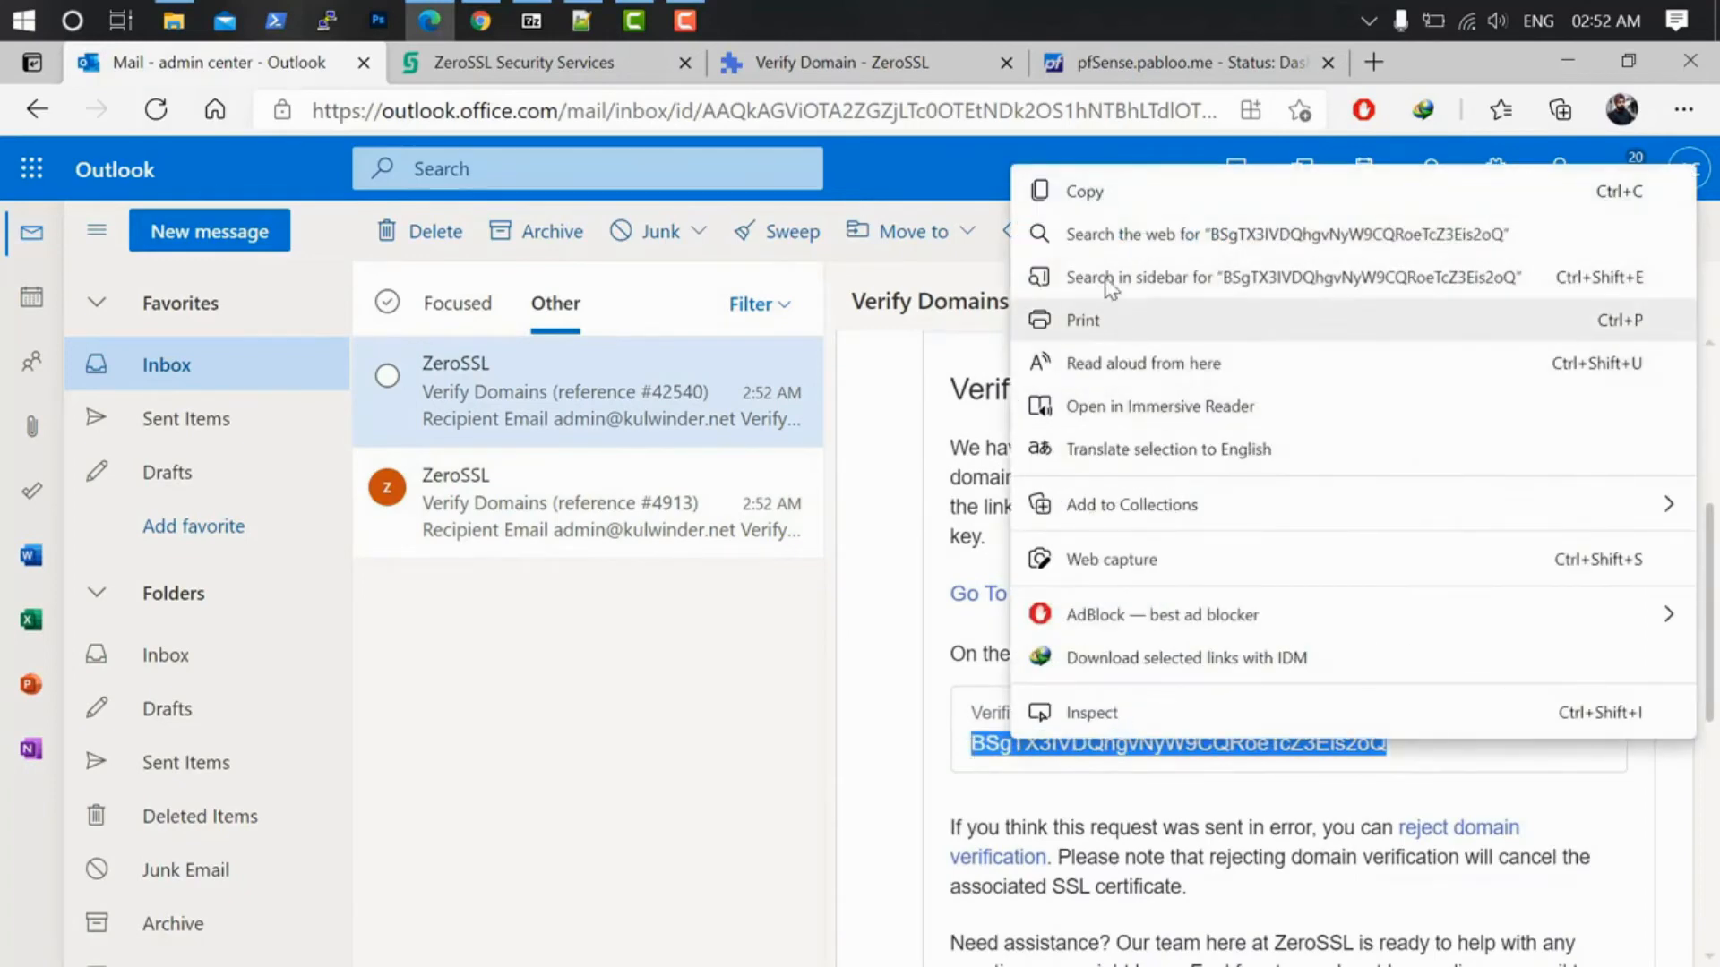
{"action": "left_click", "coordinate": [1088, 191]}
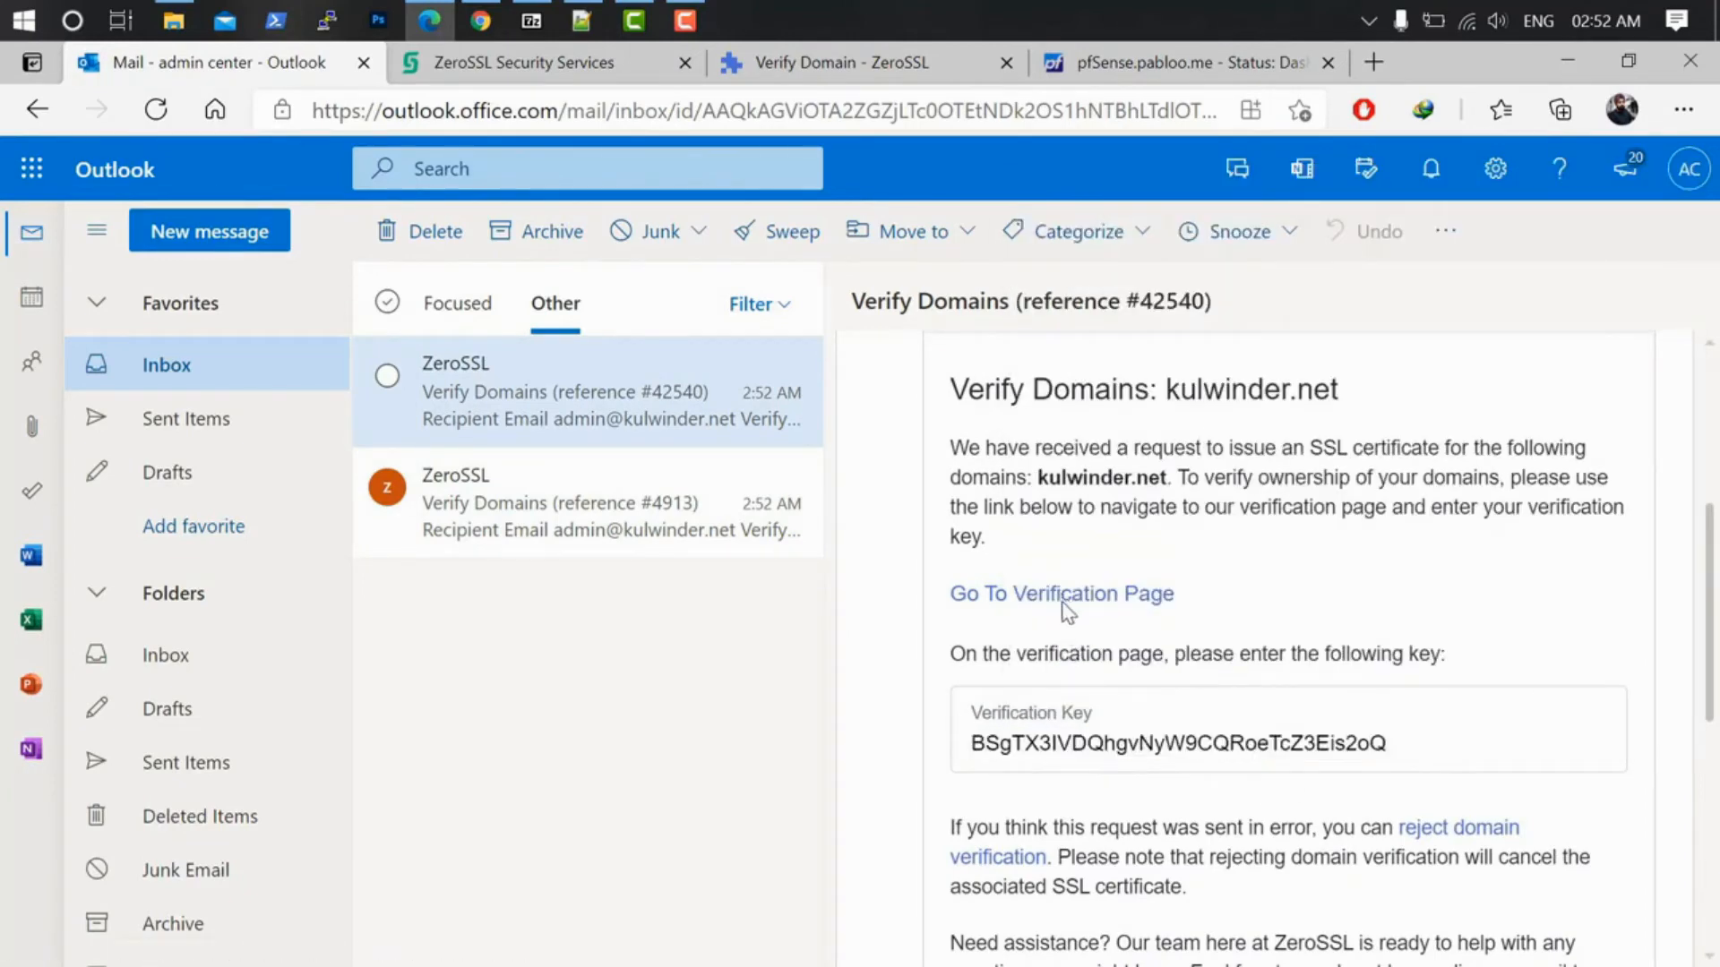
{"action": "left_click", "coordinate": [1061, 599]}
Step: Submit the kulwinder.net key and refresh status to confirm both domains are verified
{"action": "right_click", "coordinate": [520, 549]}
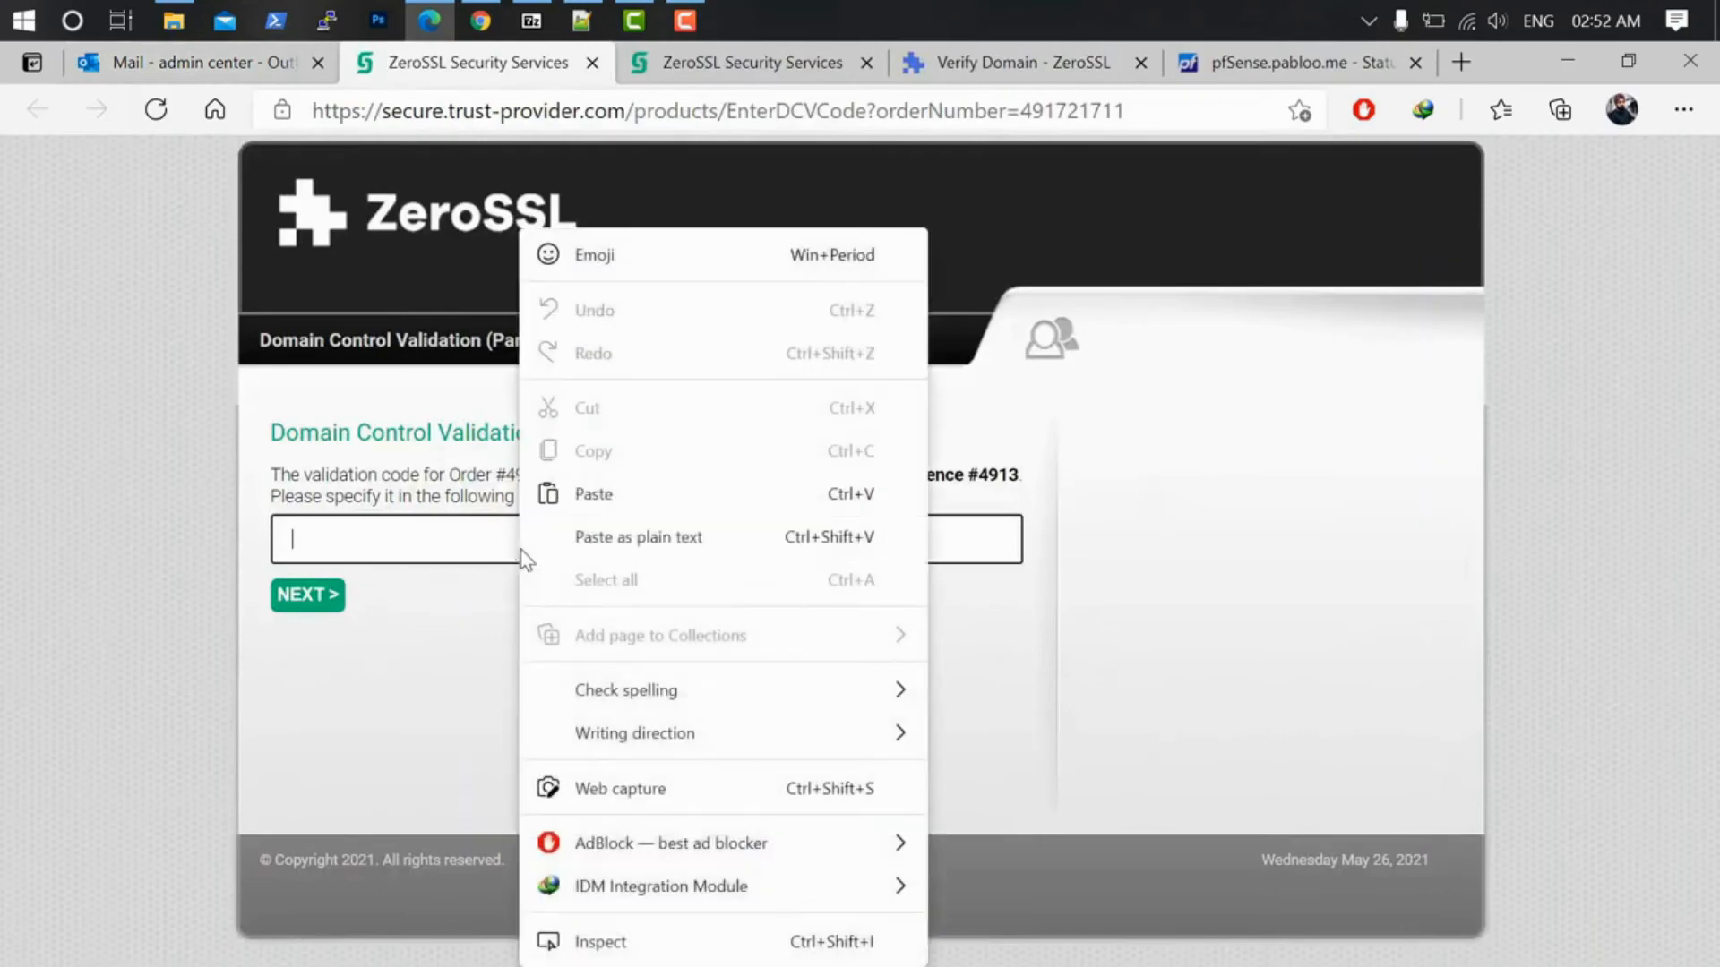
{"action": "left_click", "coordinate": [597, 492]}
{"action": "left_click", "coordinate": [309, 597]}
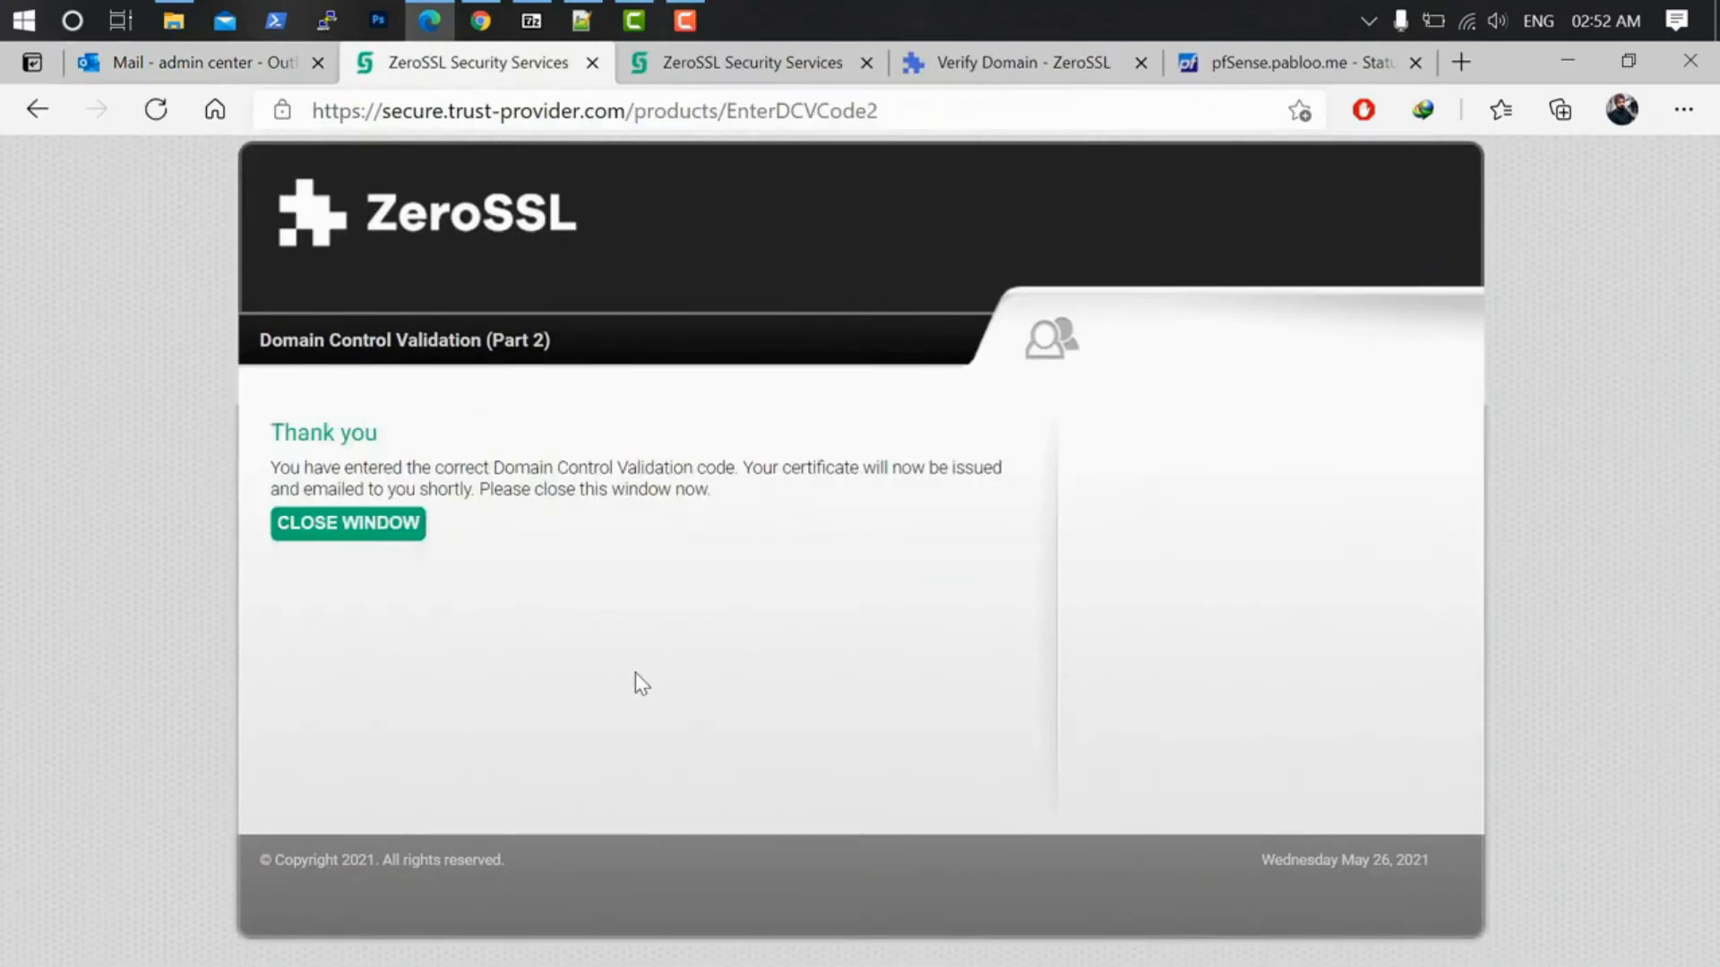
{"action": "left_click", "coordinate": [976, 62]}
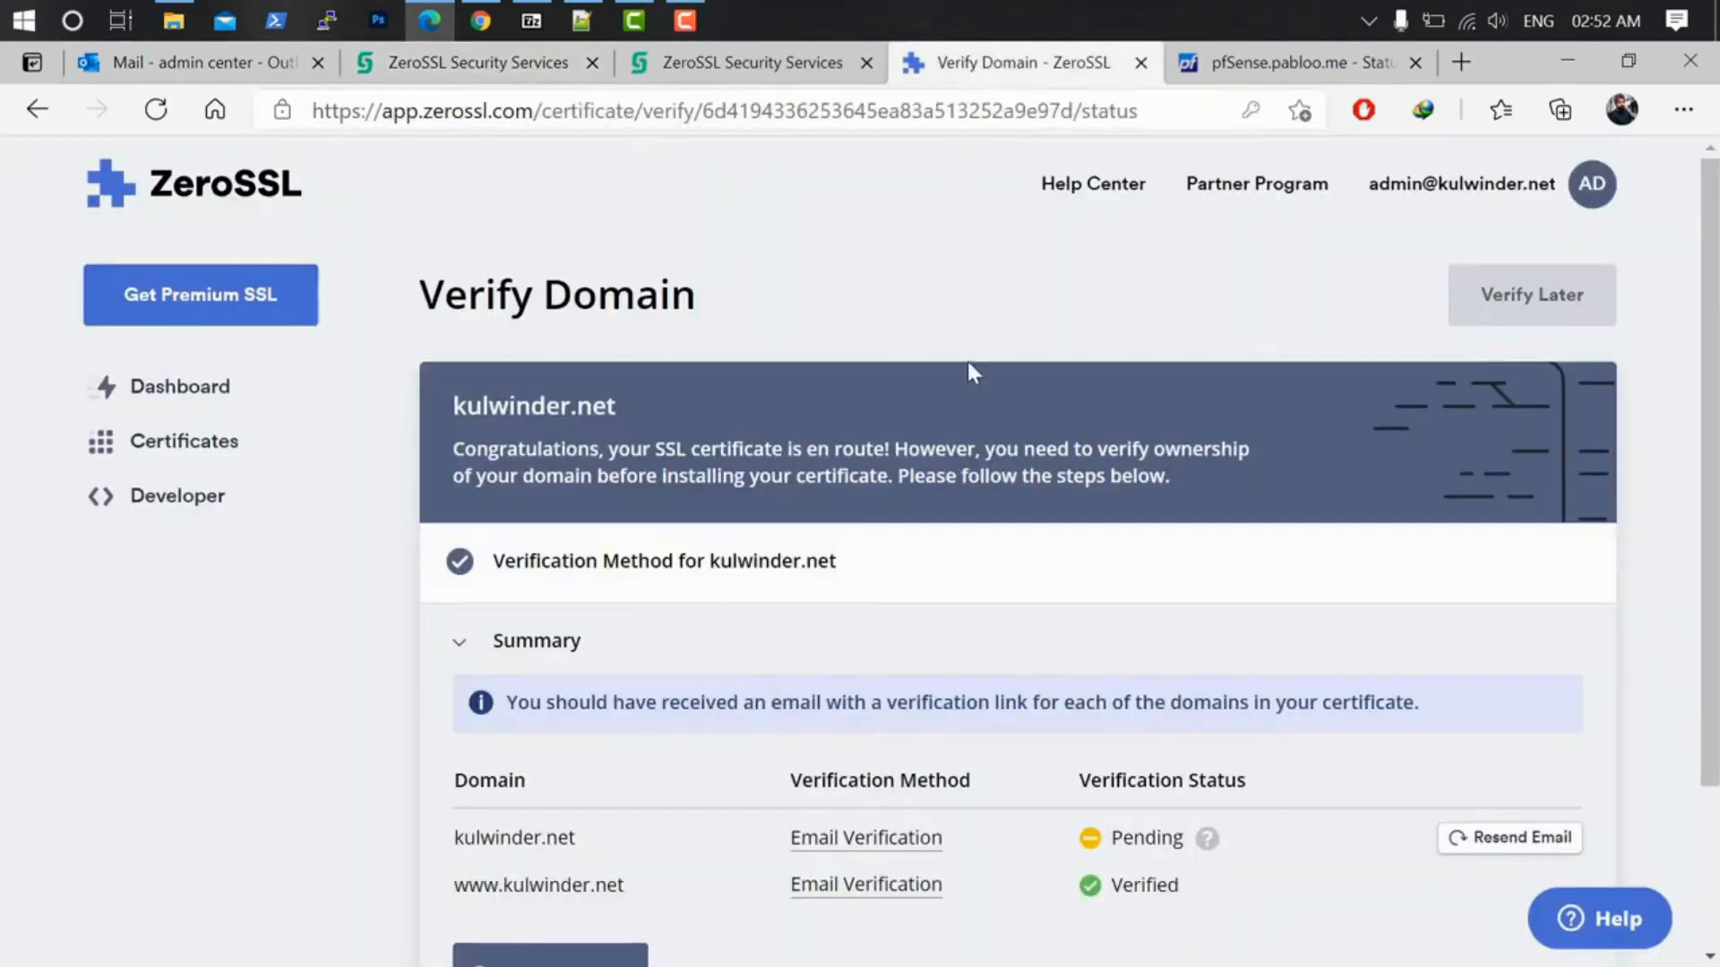
{"action": "scroll", "coordinate": [1127, 644], "scroll_direction": "down", "scroll_amount": 1}
{"action": "left_click", "coordinate": [576, 836]}
Step: Download the issued certificate as kulwinder.net.zip and open it
{"action": "scroll", "coordinate": [959, 845], "scroll_direction": "down", "scroll_amount": 1}
{"action": "scroll", "coordinate": [935, 785], "scroll_direction": "down", "scroll_amount": 1}
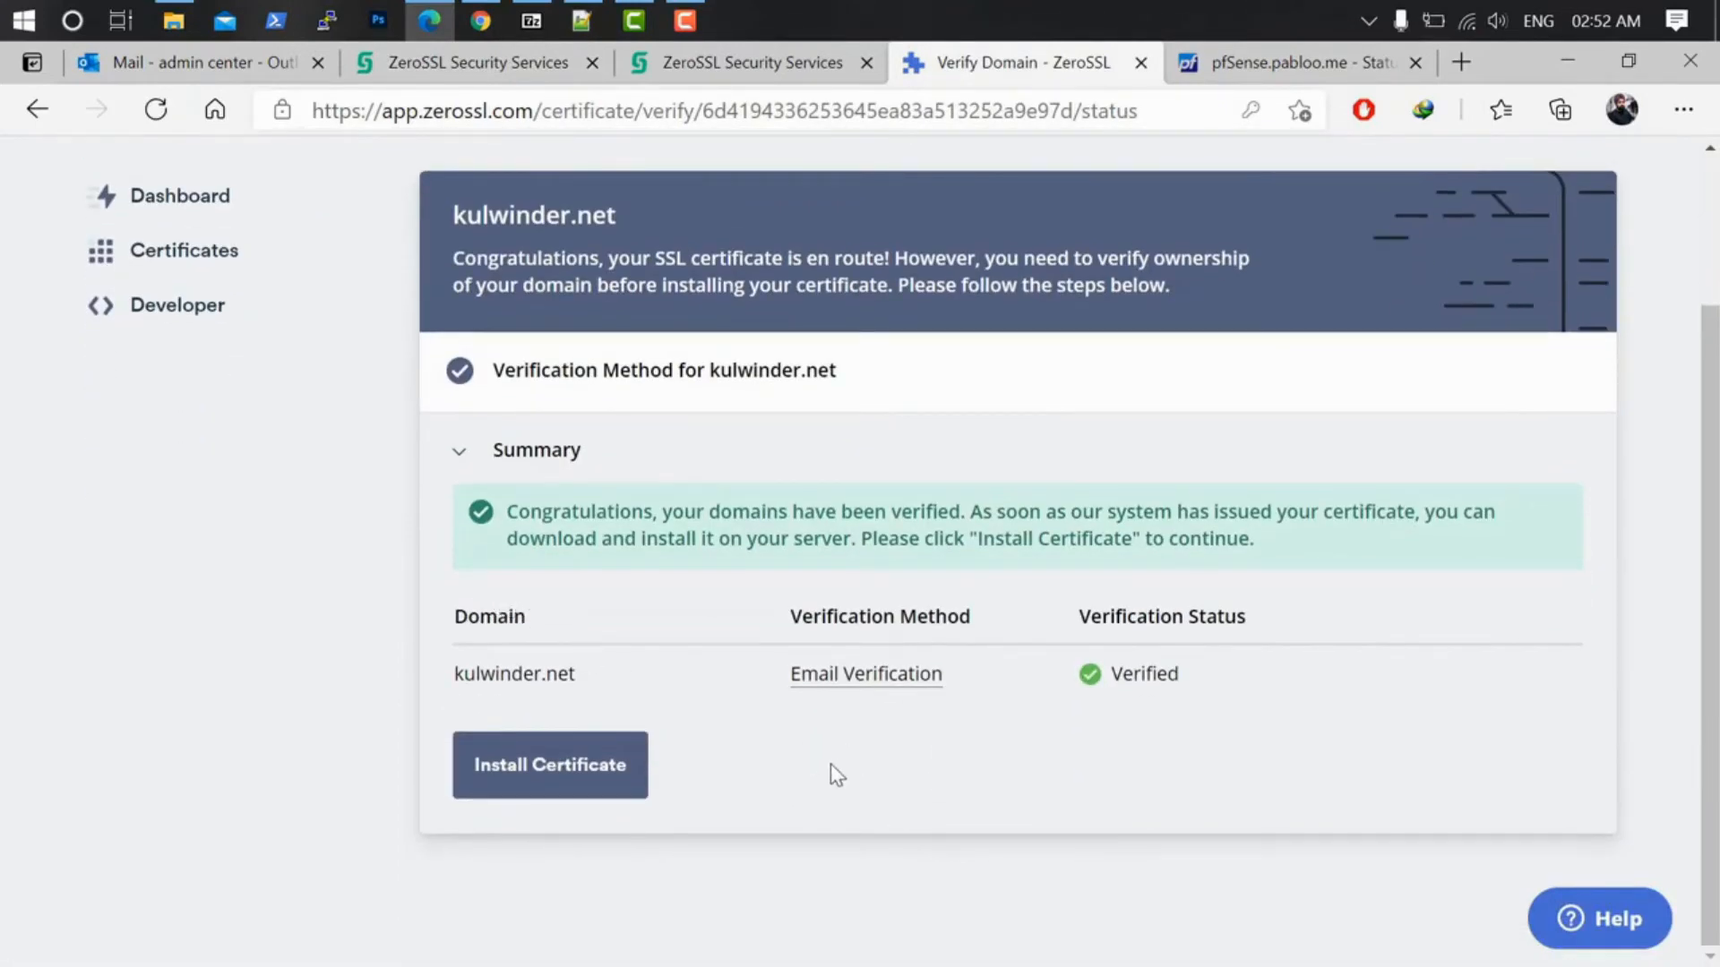
{"action": "left_click", "coordinate": [587, 776]}
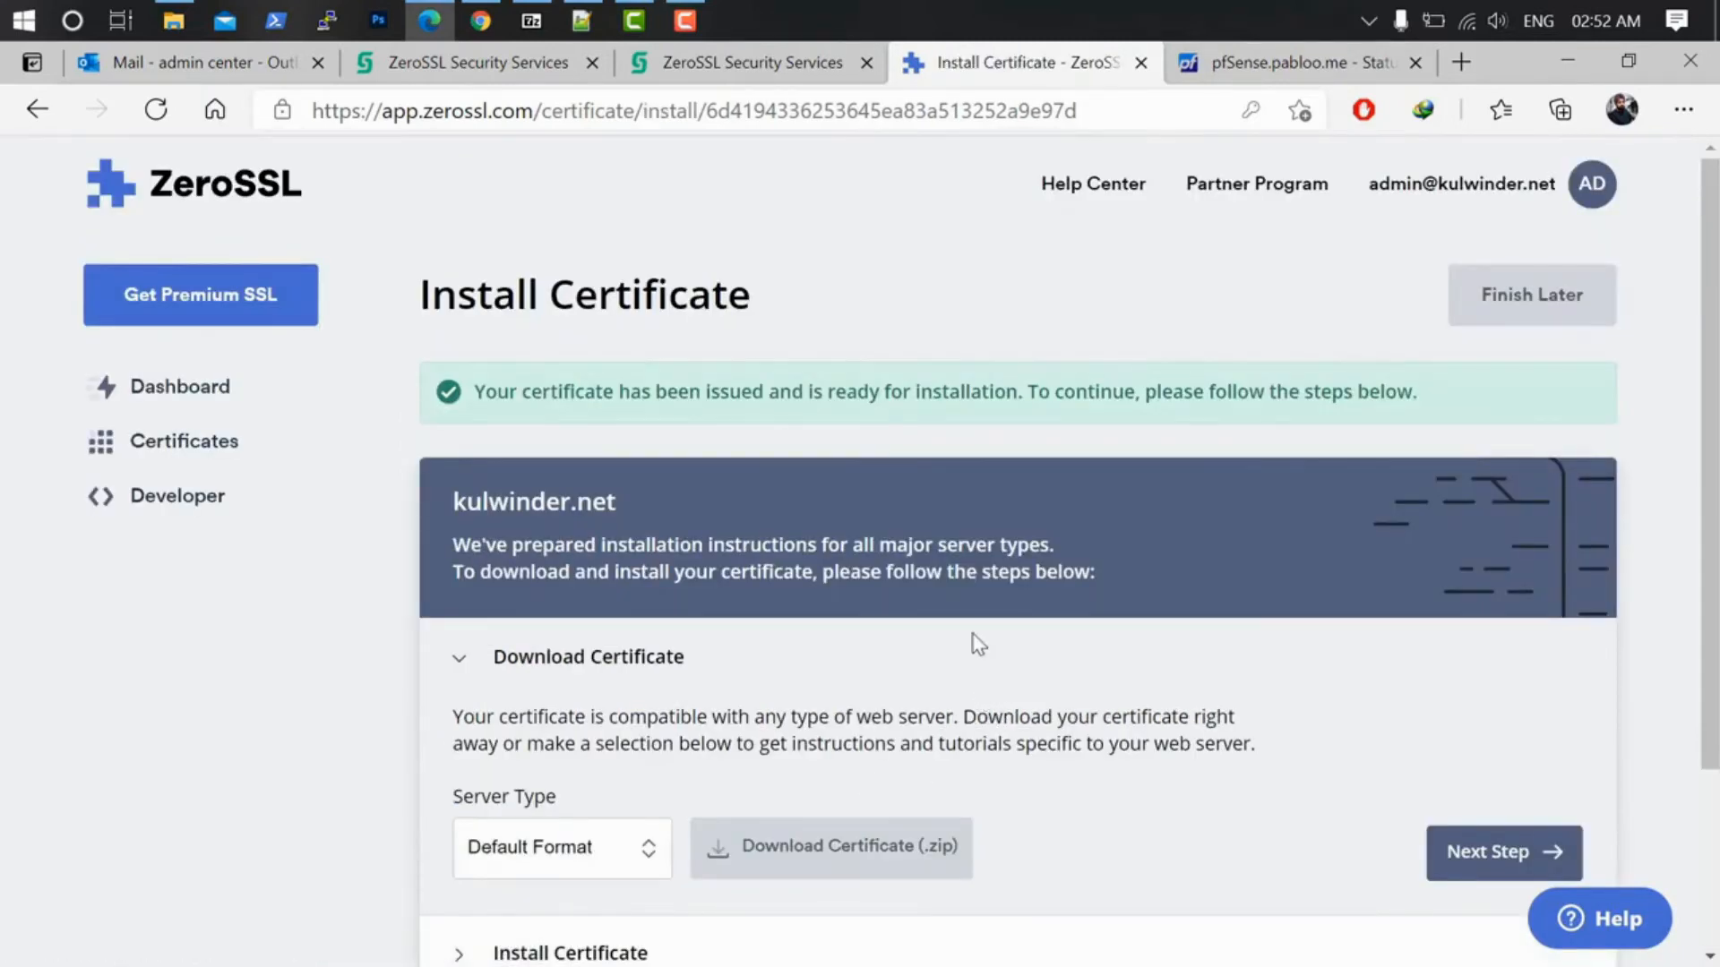
{"action": "scroll", "coordinate": [978, 643], "scroll_direction": "down", "scroll_amount": 3}
{"action": "left_click", "coordinate": [869, 614]}
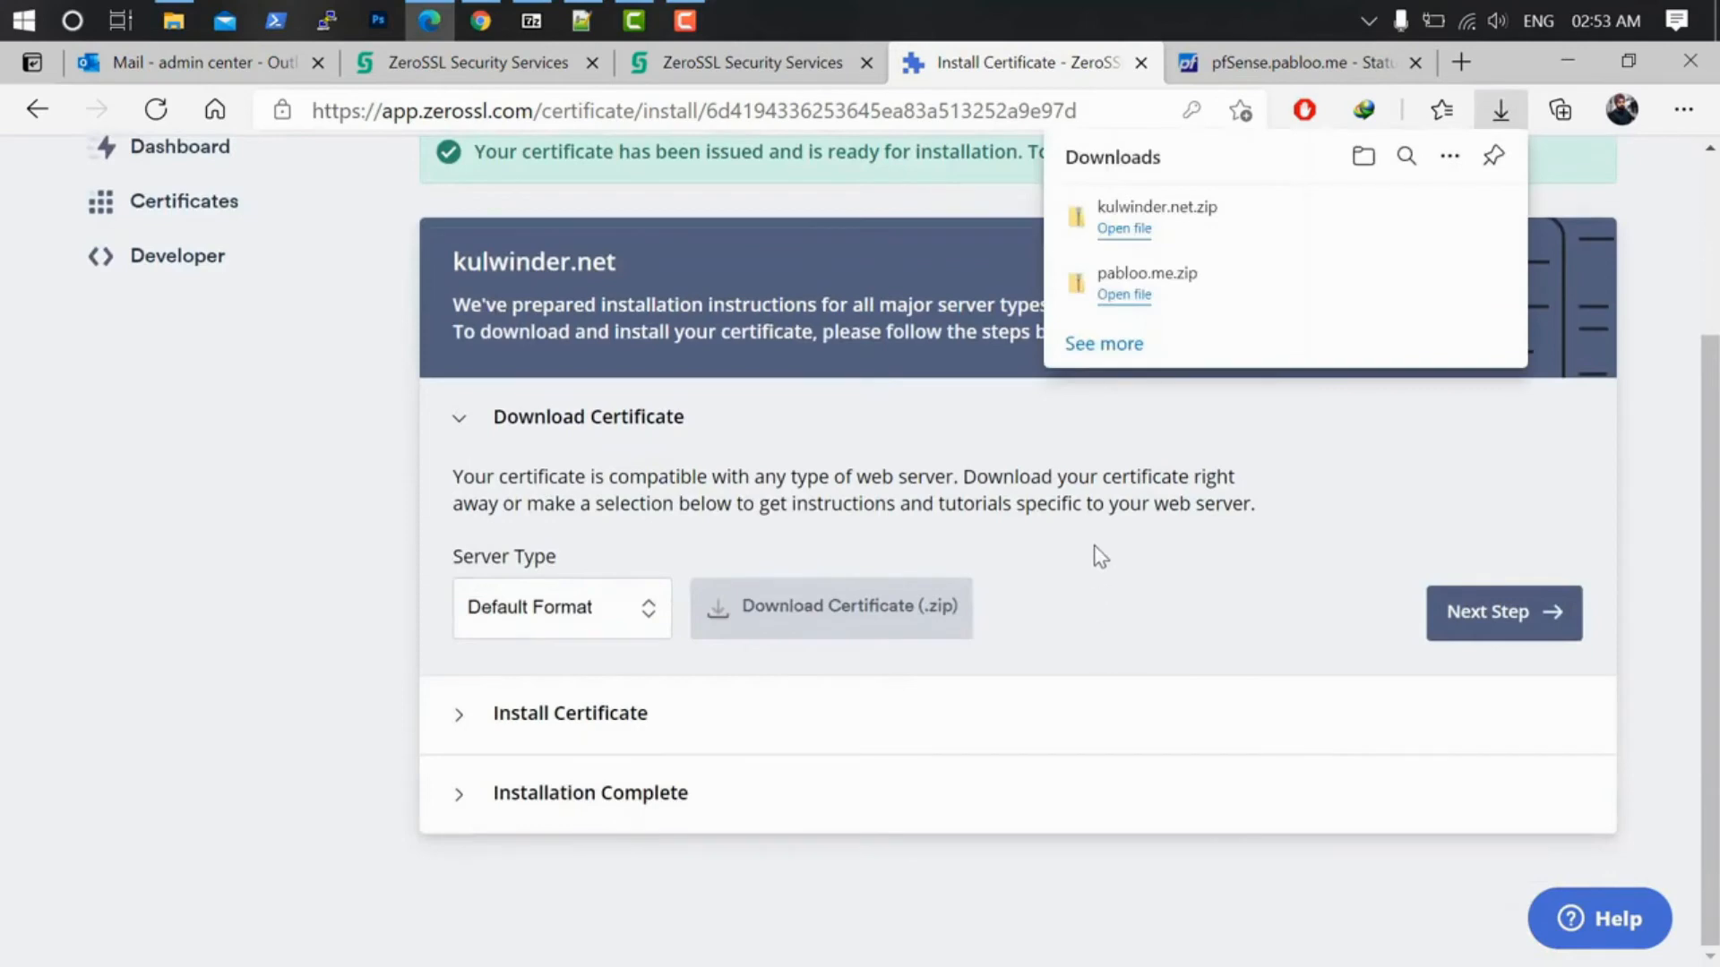
{"action": "left_click", "coordinate": [1126, 231]}
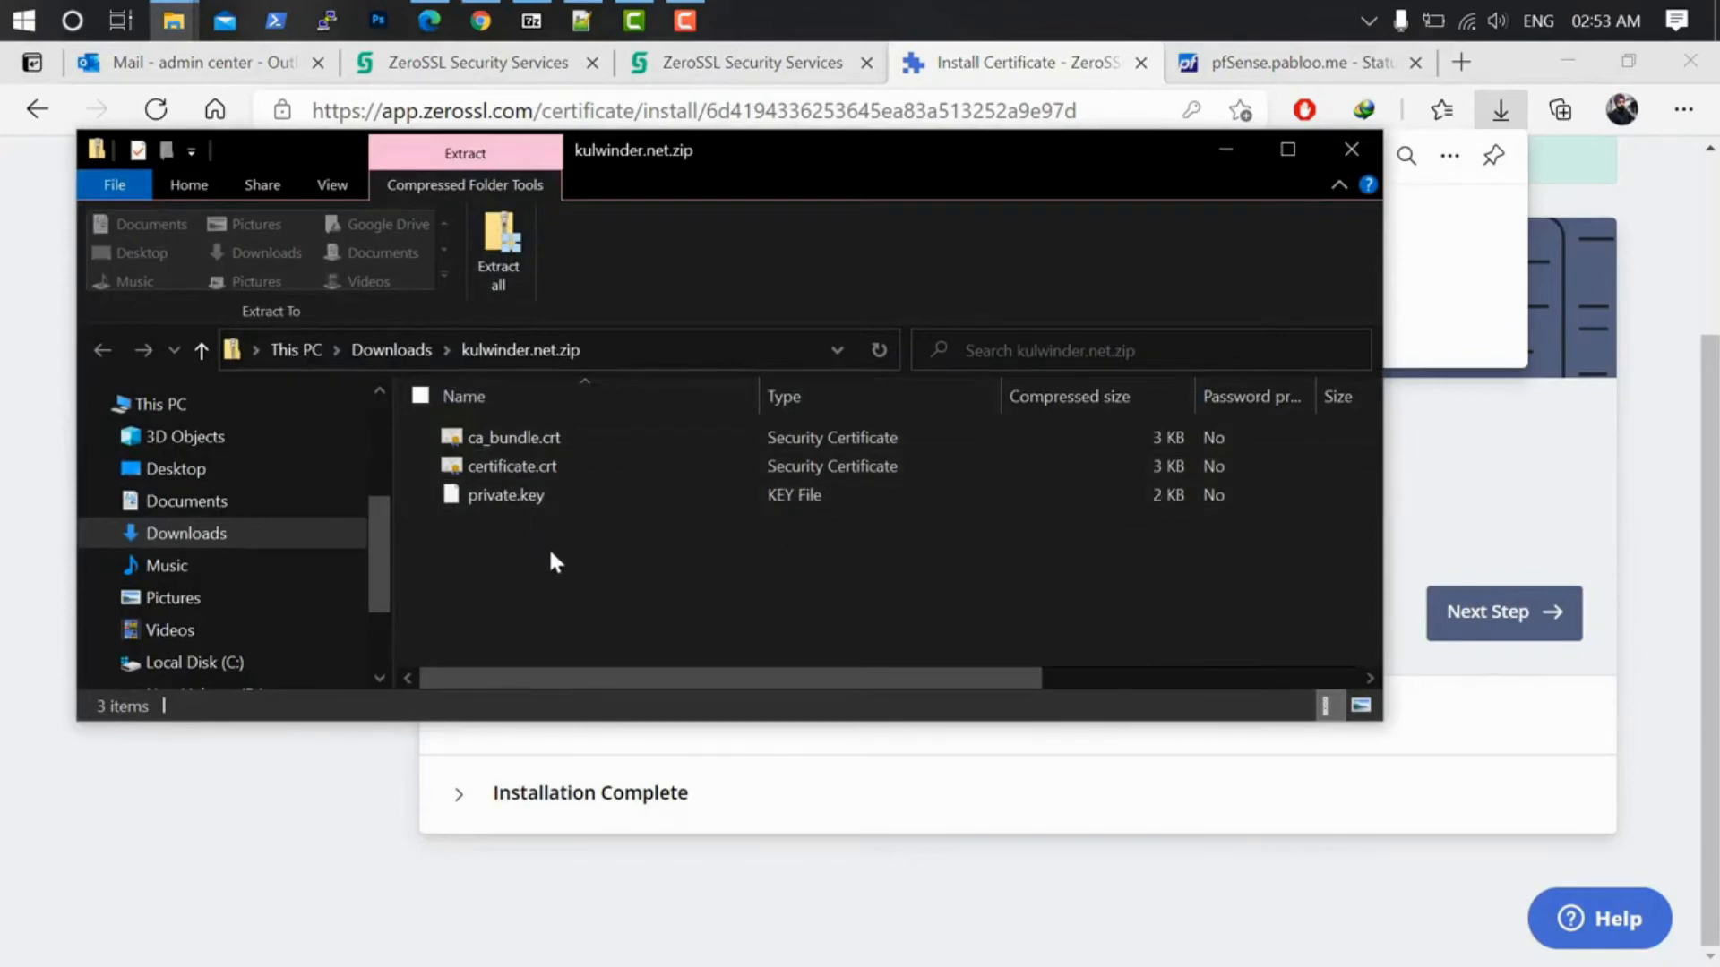
Step: Copy the three certificate files from the zip and create a Desktop folder named cert
{"action": "left_click_drag", "start_coordinate": [555, 550], "coordinate": [469, 444]}
{"action": "right_click", "coordinate": [502, 465]}
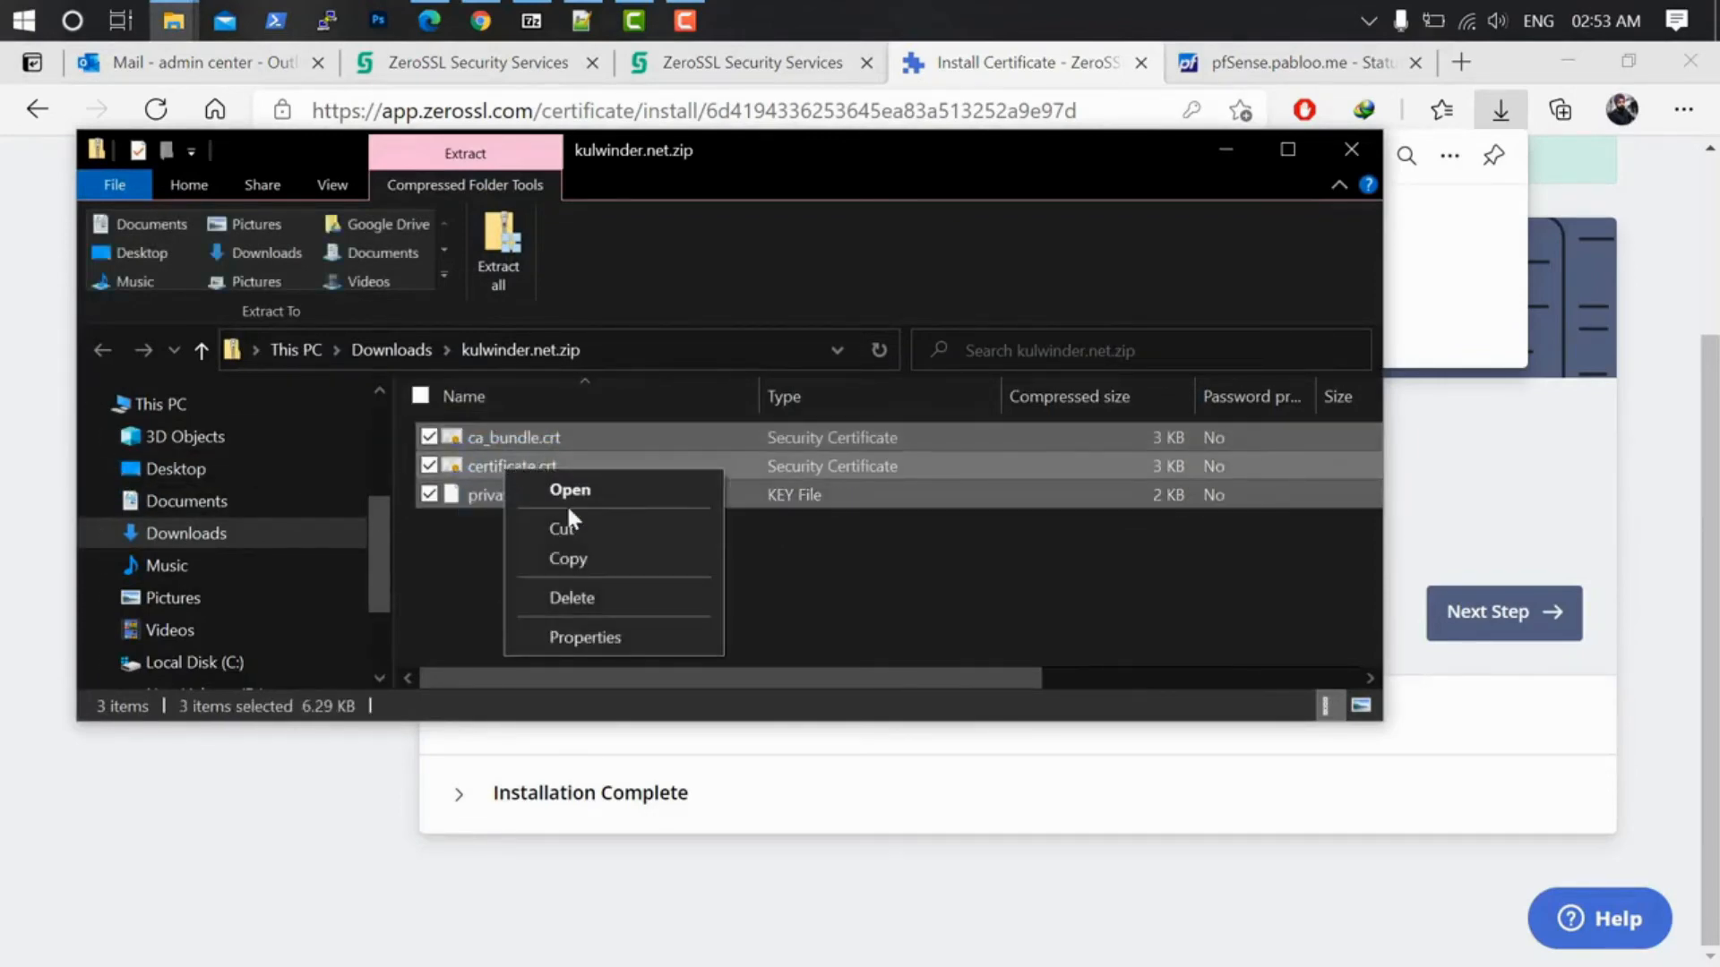
{"action": "left_click", "coordinate": [575, 566]}
{"action": "left_click", "coordinate": [219, 467]}
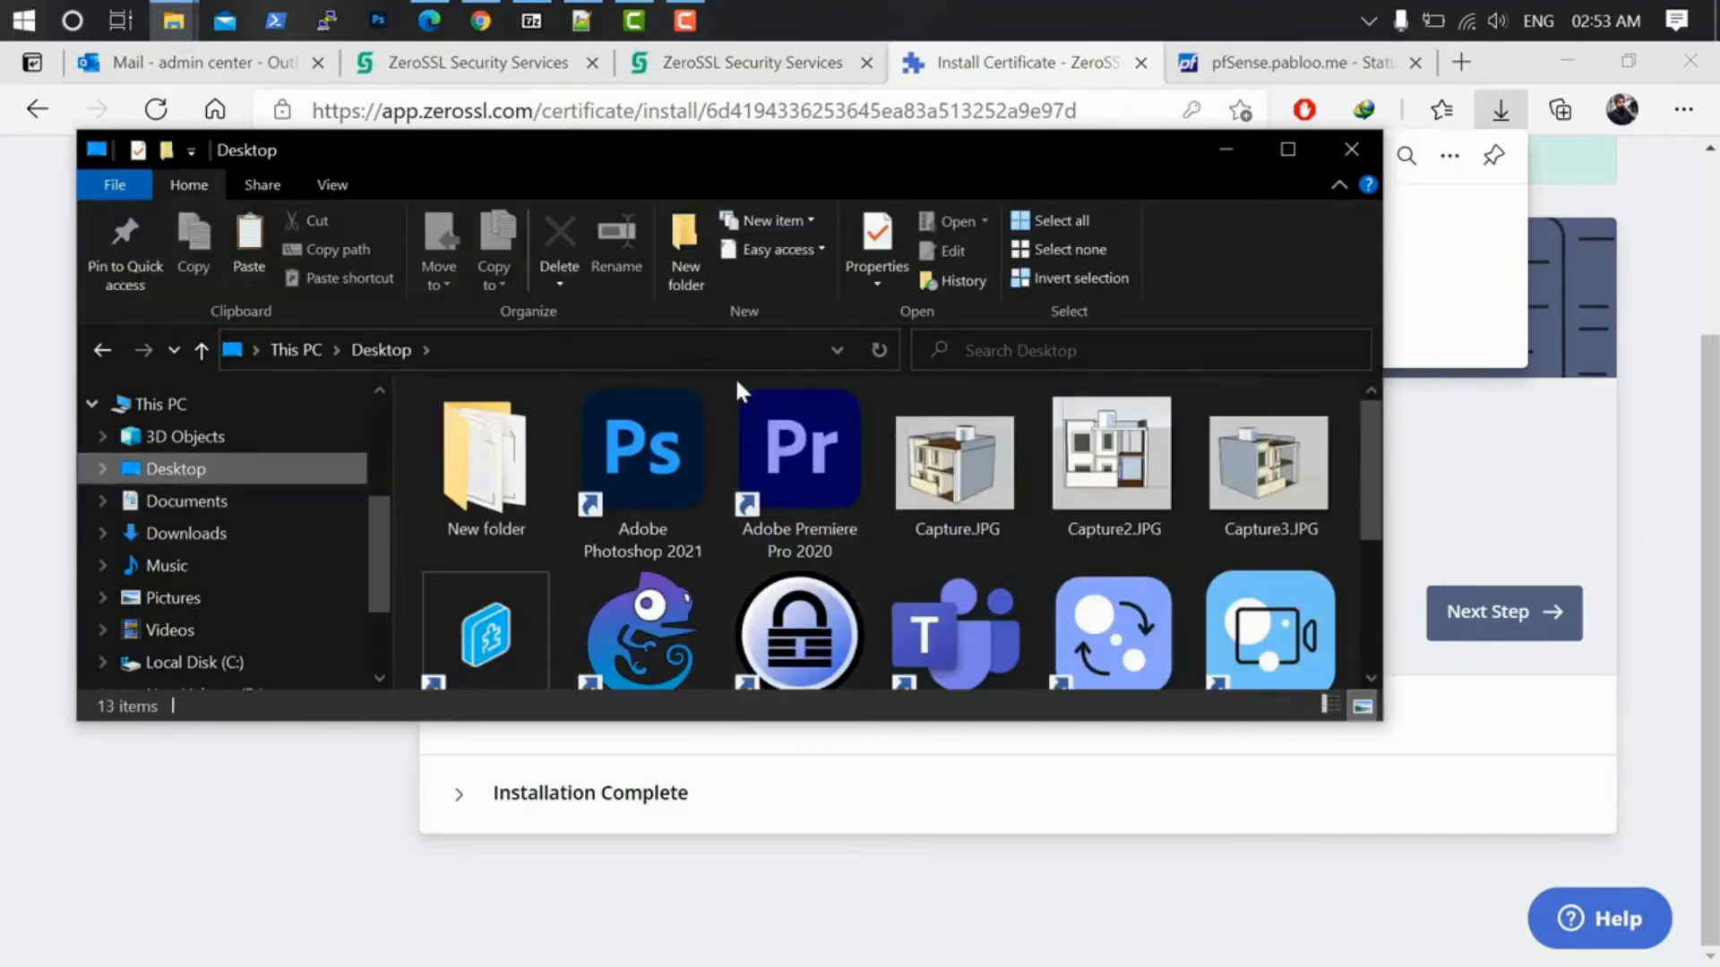
{"action": "left_click", "coordinate": [682, 249]}
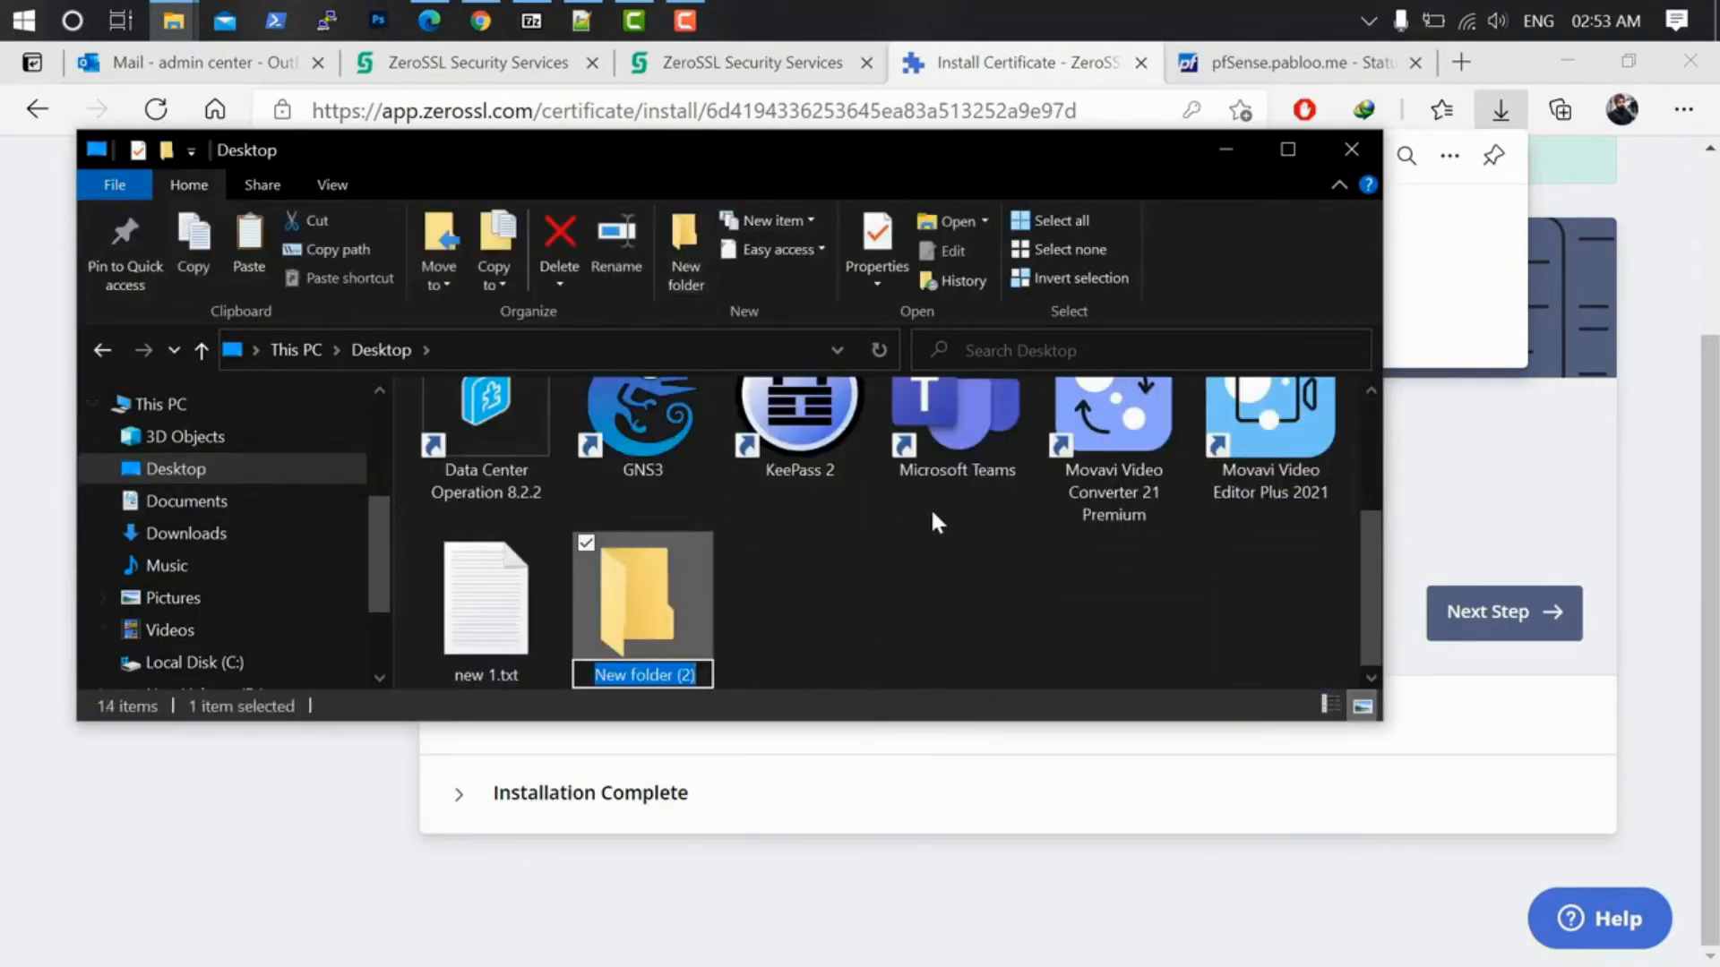
{"action": "type", "text": "cert"}
{"action": "key", "text": "Return"}
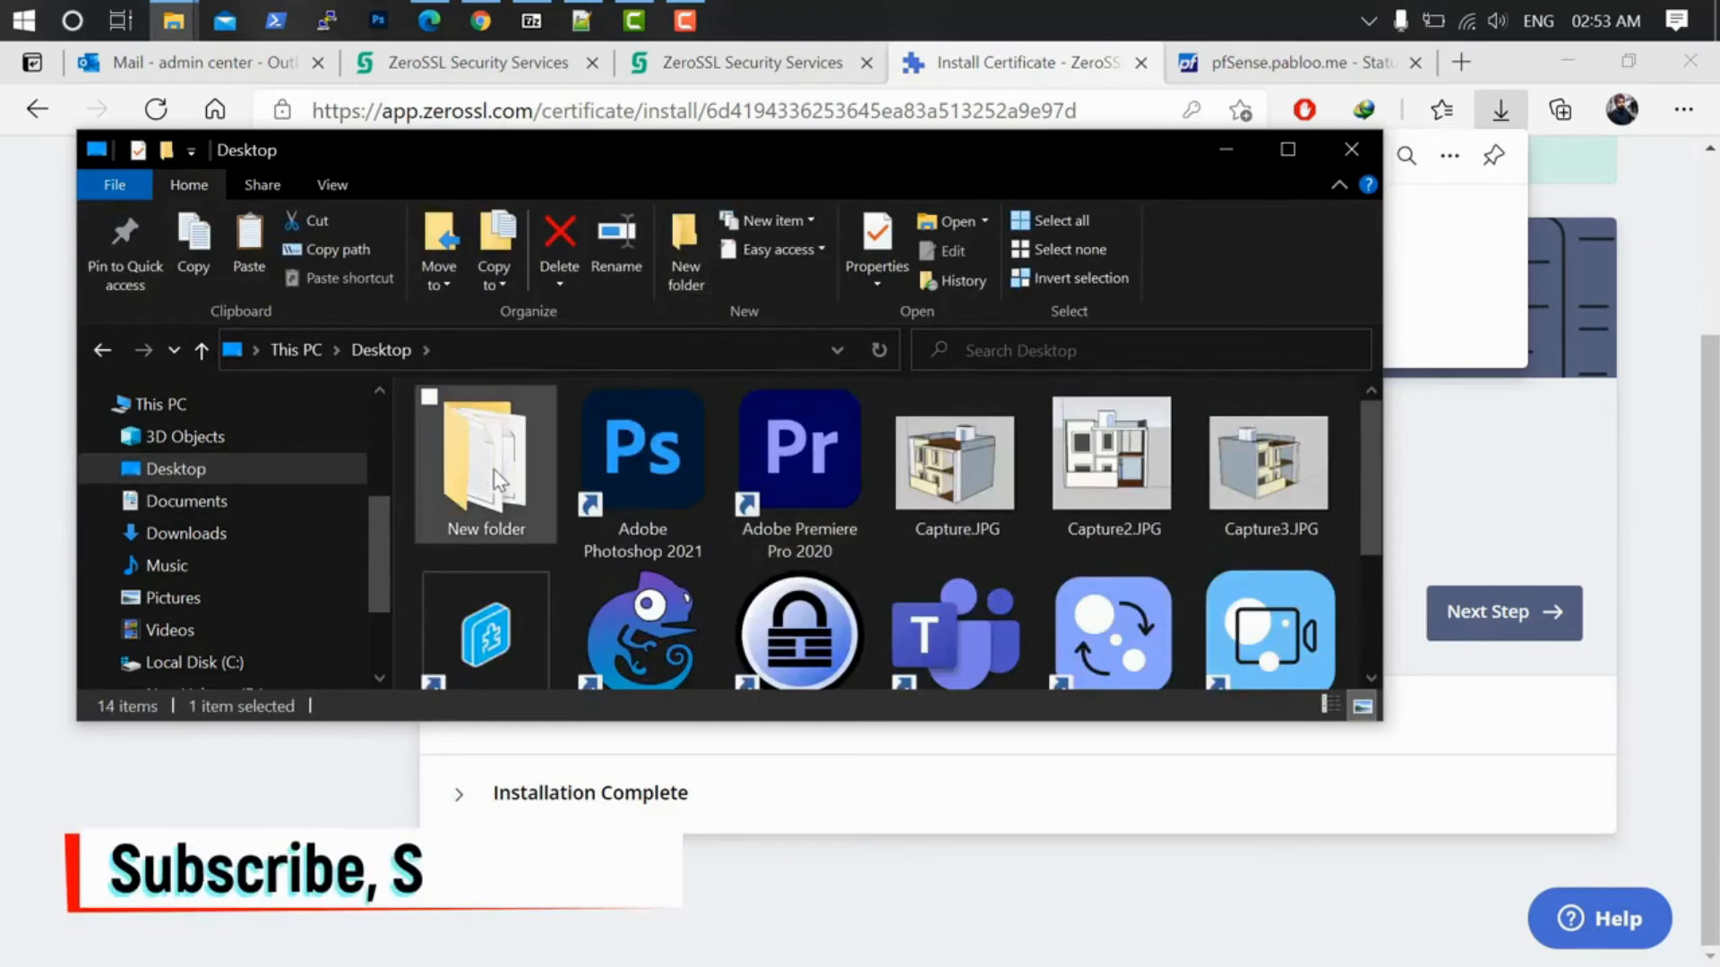
Step: Paste certificate.crt, private.key and ca_bundle.crt into the cert folder
{"action": "double_click", "coordinate": [642, 591]}
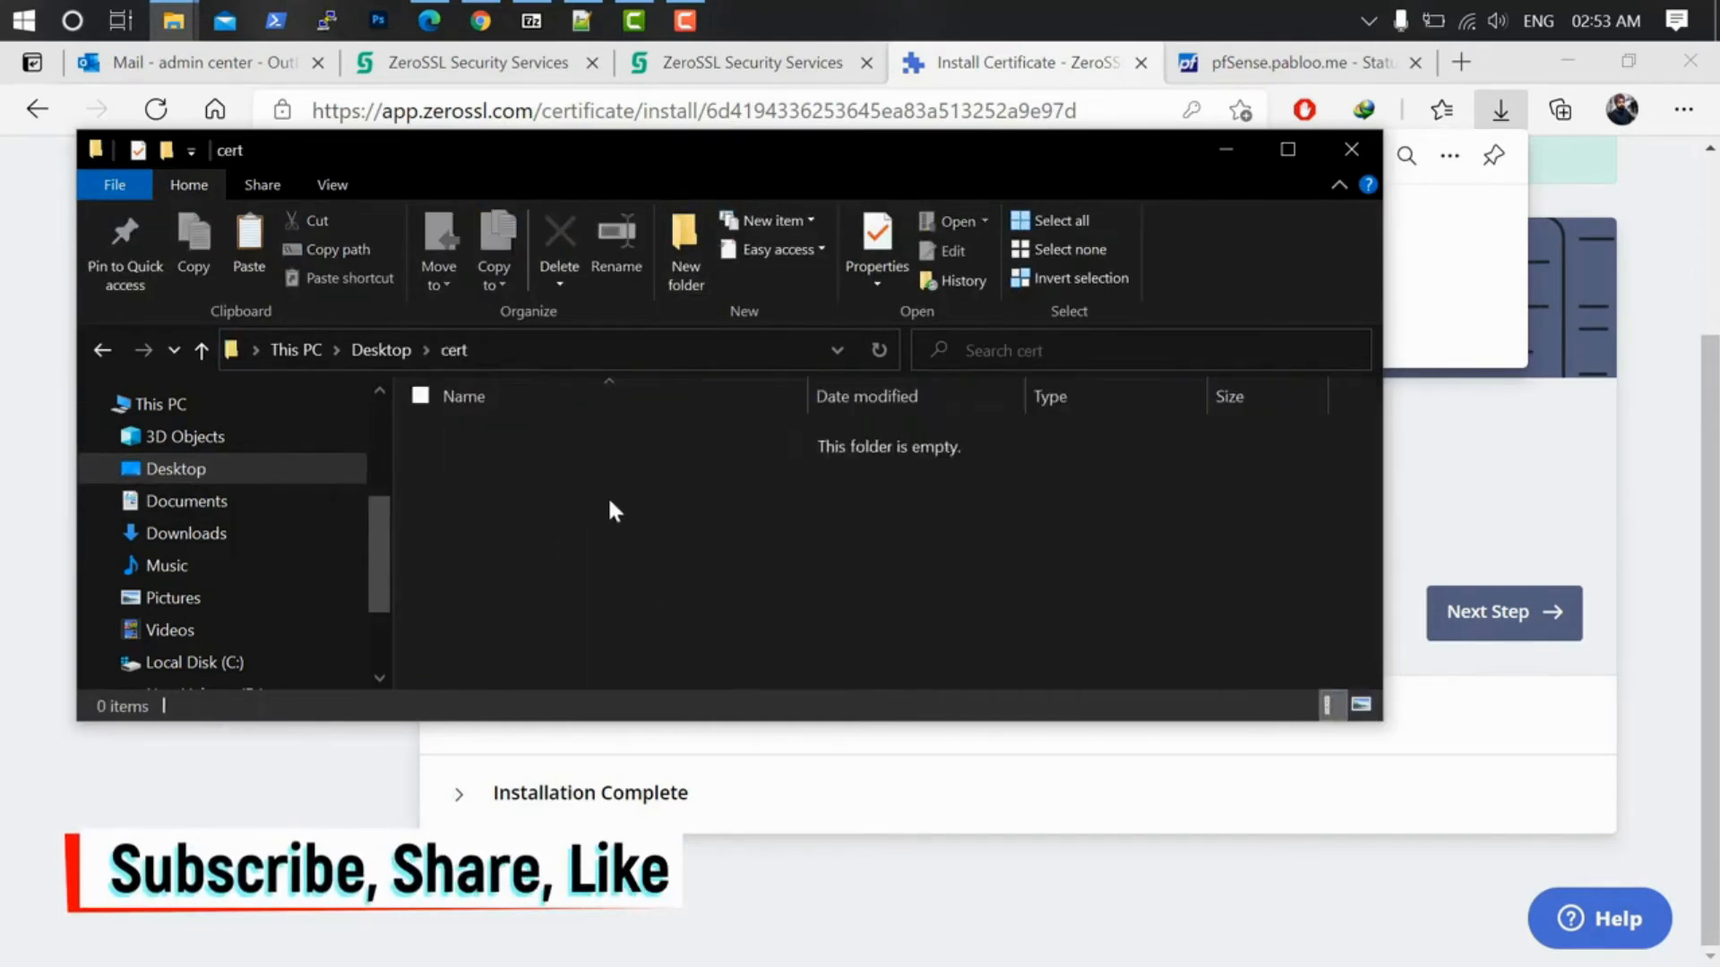
{"action": "right_click", "coordinate": [609, 497]}
{"action": "left_click", "coordinate": [670, 676]}
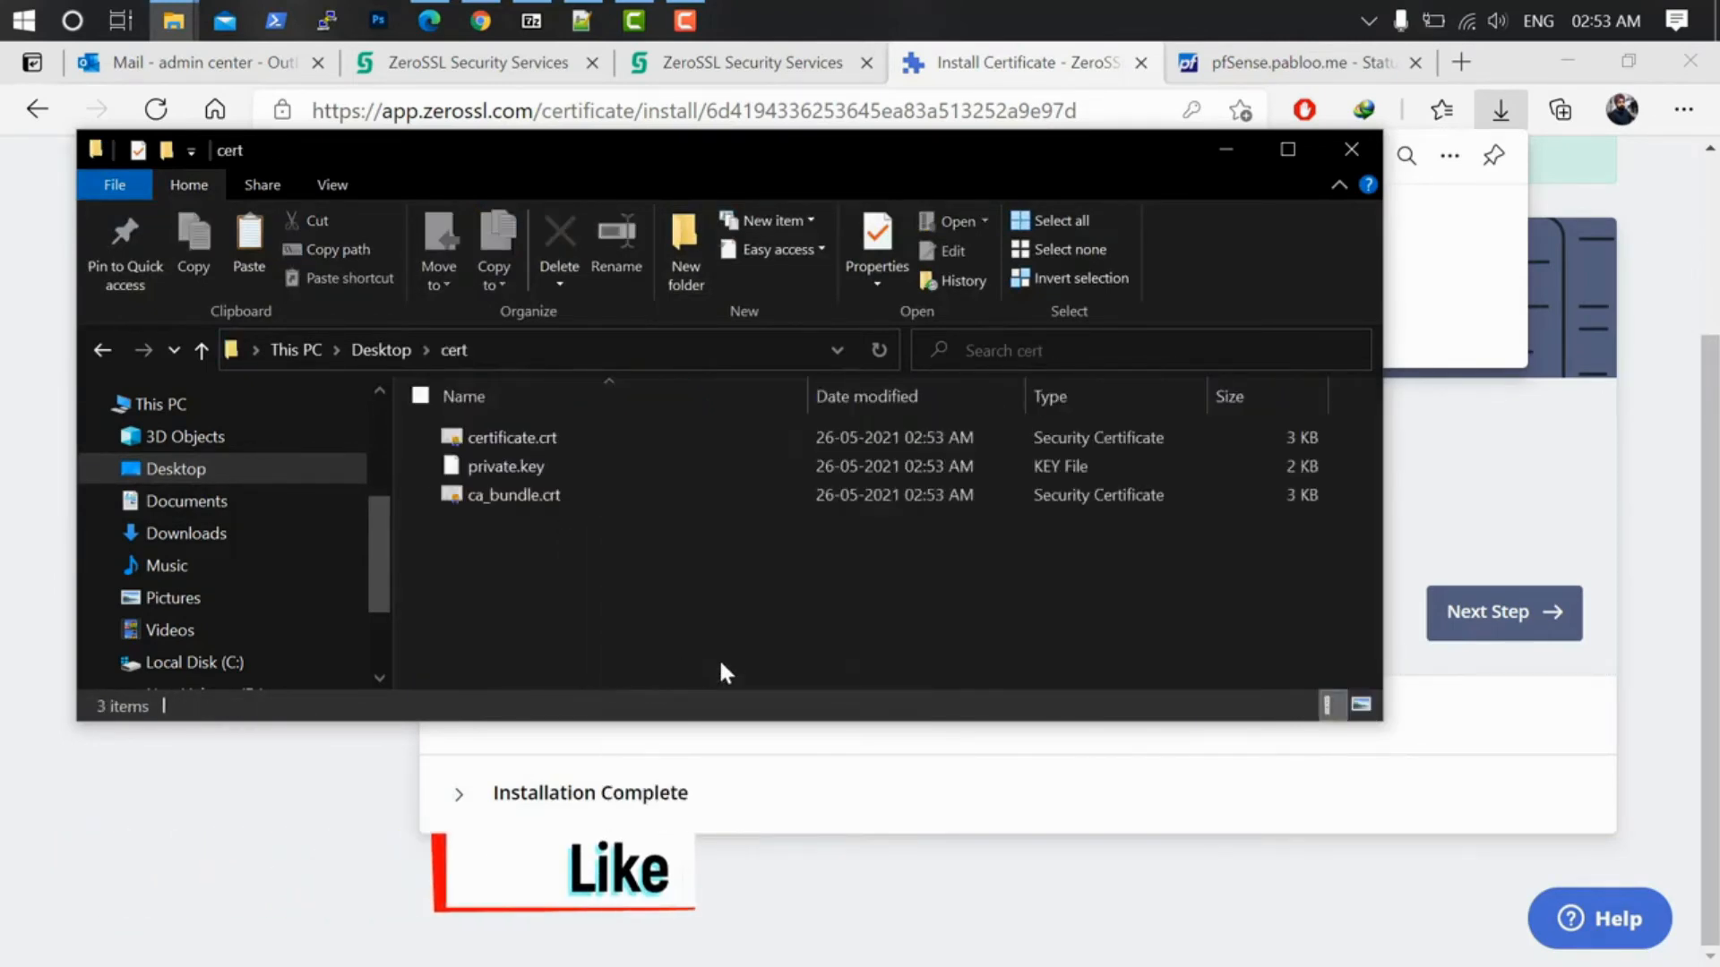
{"action": "left_click", "coordinate": [518, 434]}
{"action": "right_click", "coordinate": [517, 437]}
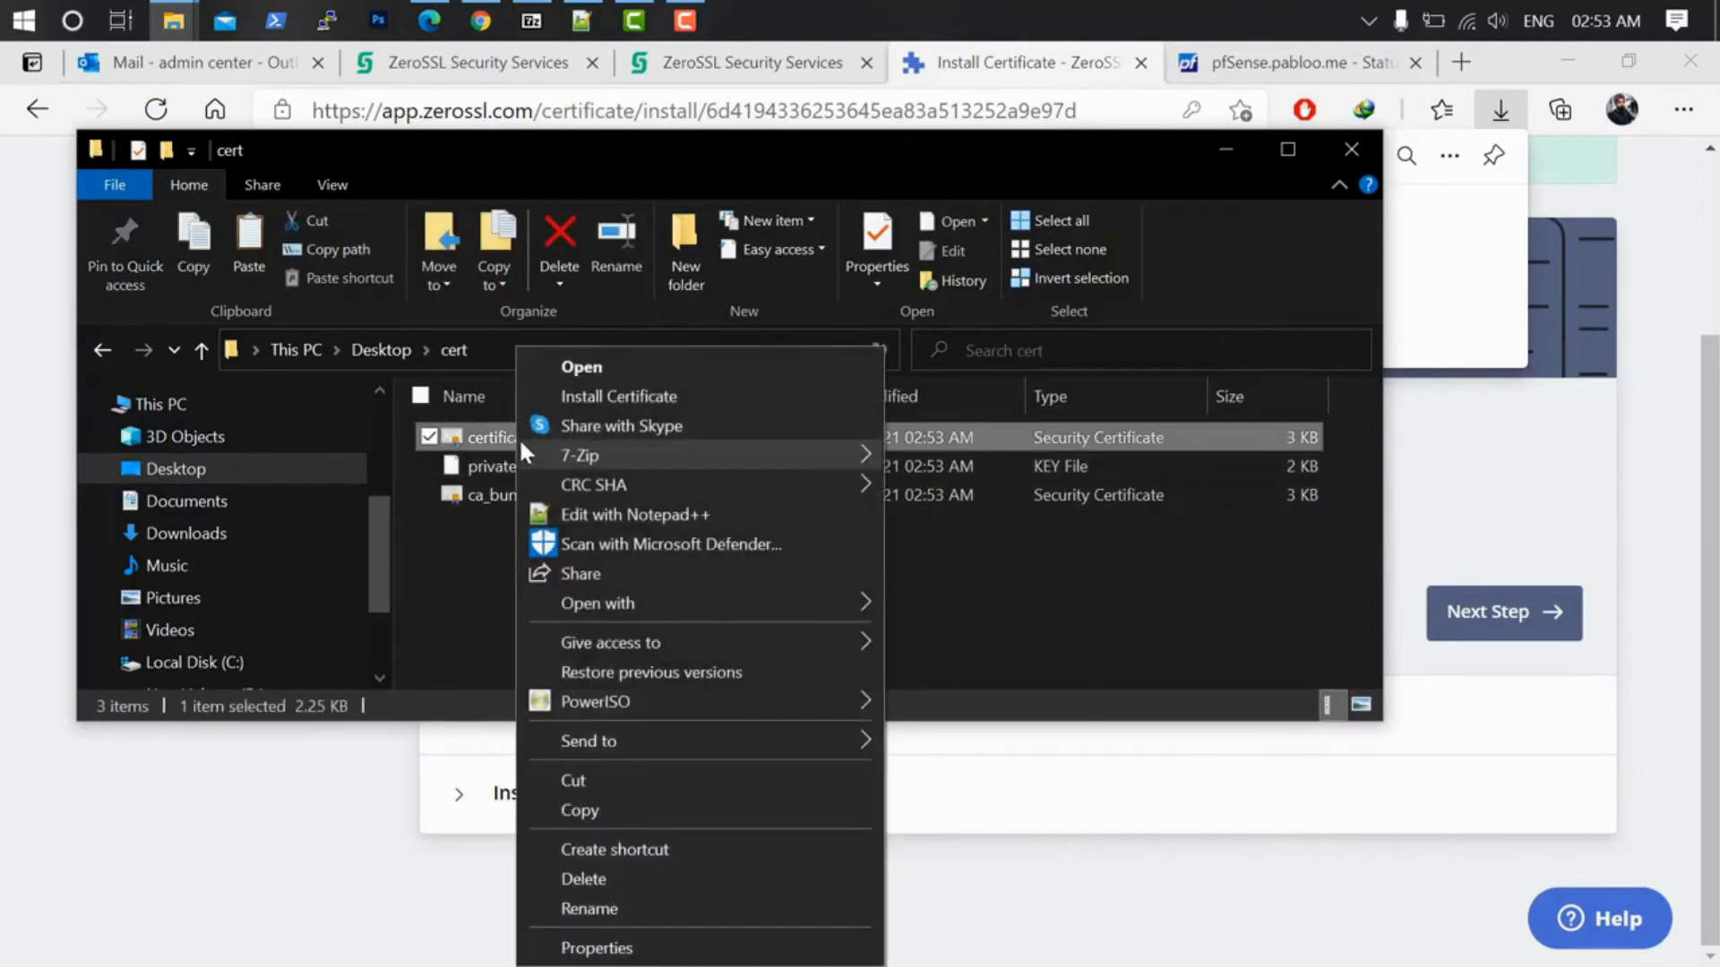
Step: Copy the full PEM text of certificate.crt in Notepad++ and return to the pfSense page
{"action": "left_click", "coordinate": [594, 509]}
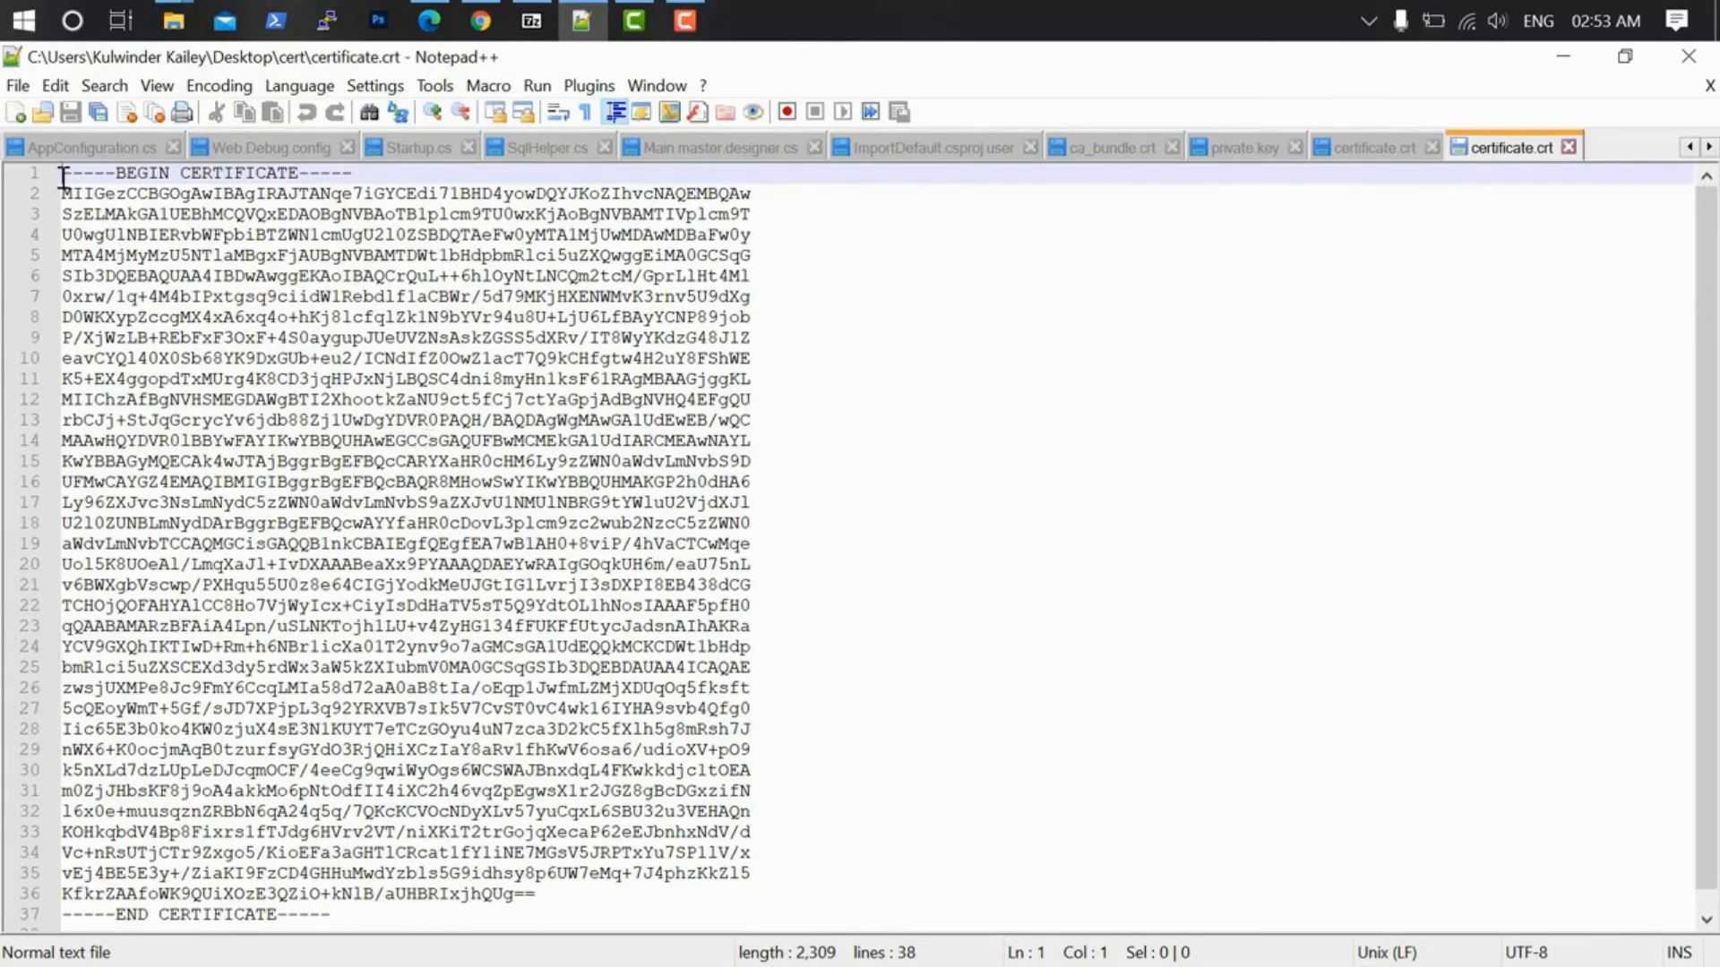
{"action": "left_click_drag", "start_coordinate": [76, 191], "coordinate": [519, 887]}
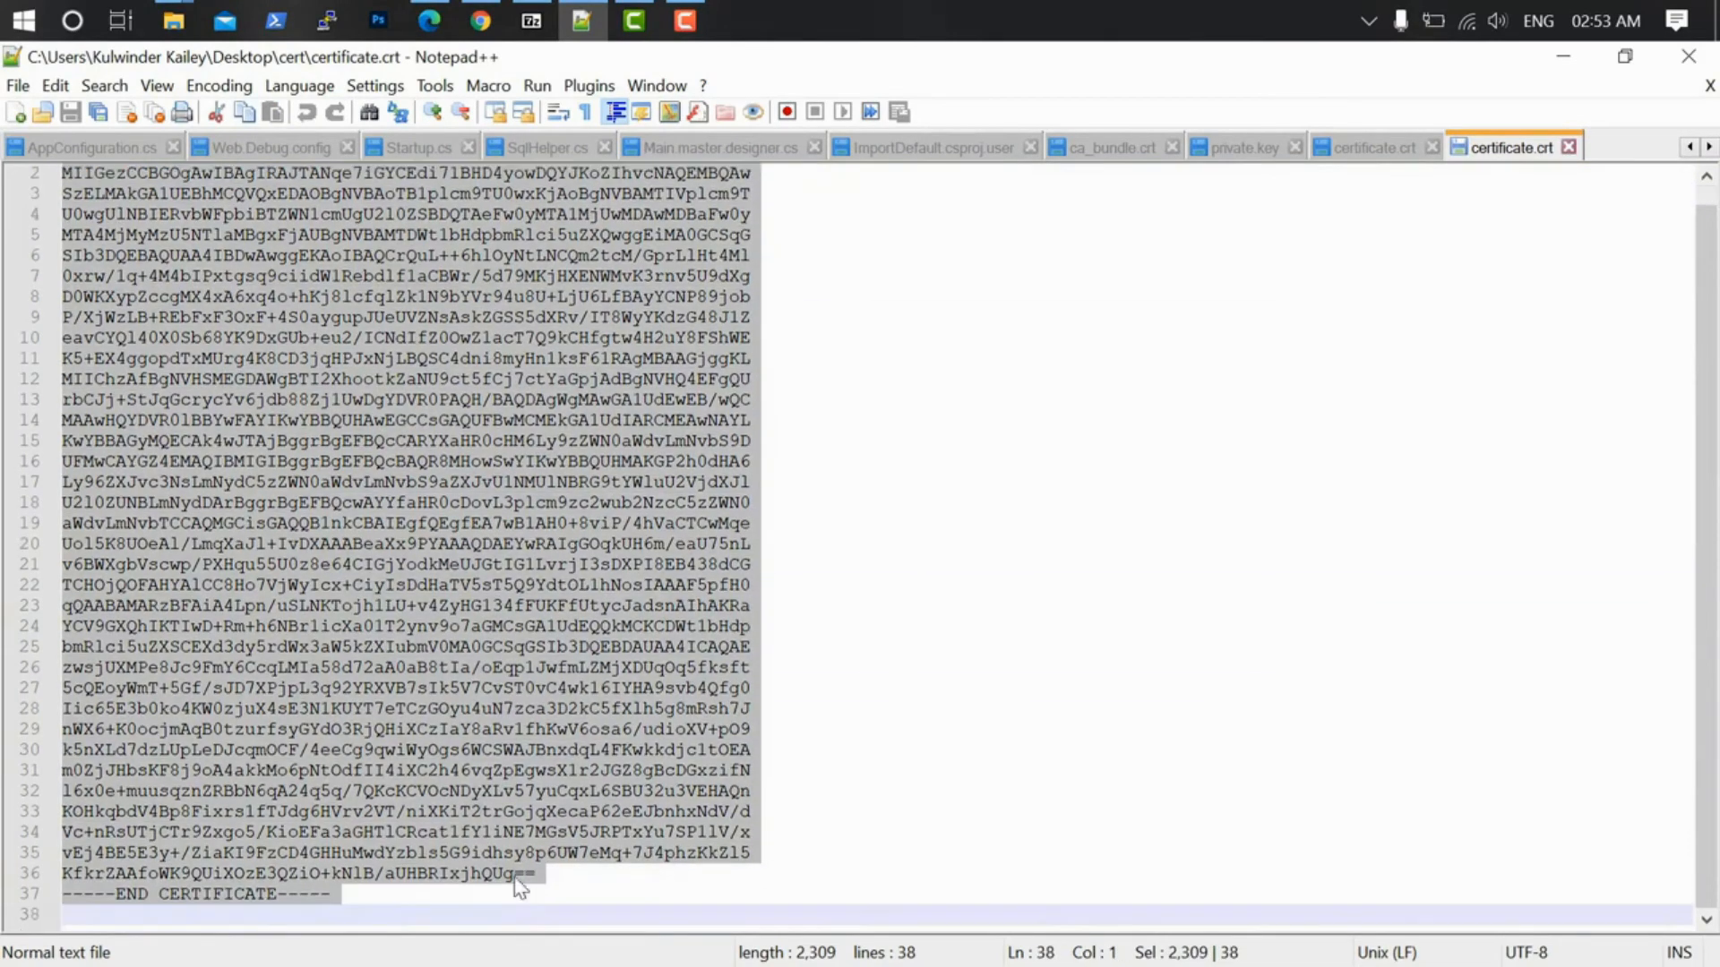
{"action": "right_click", "coordinate": [415, 626]}
{"action": "left_click", "coordinate": [530, 141]}
{"action": "left_click", "coordinate": [432, 16]}
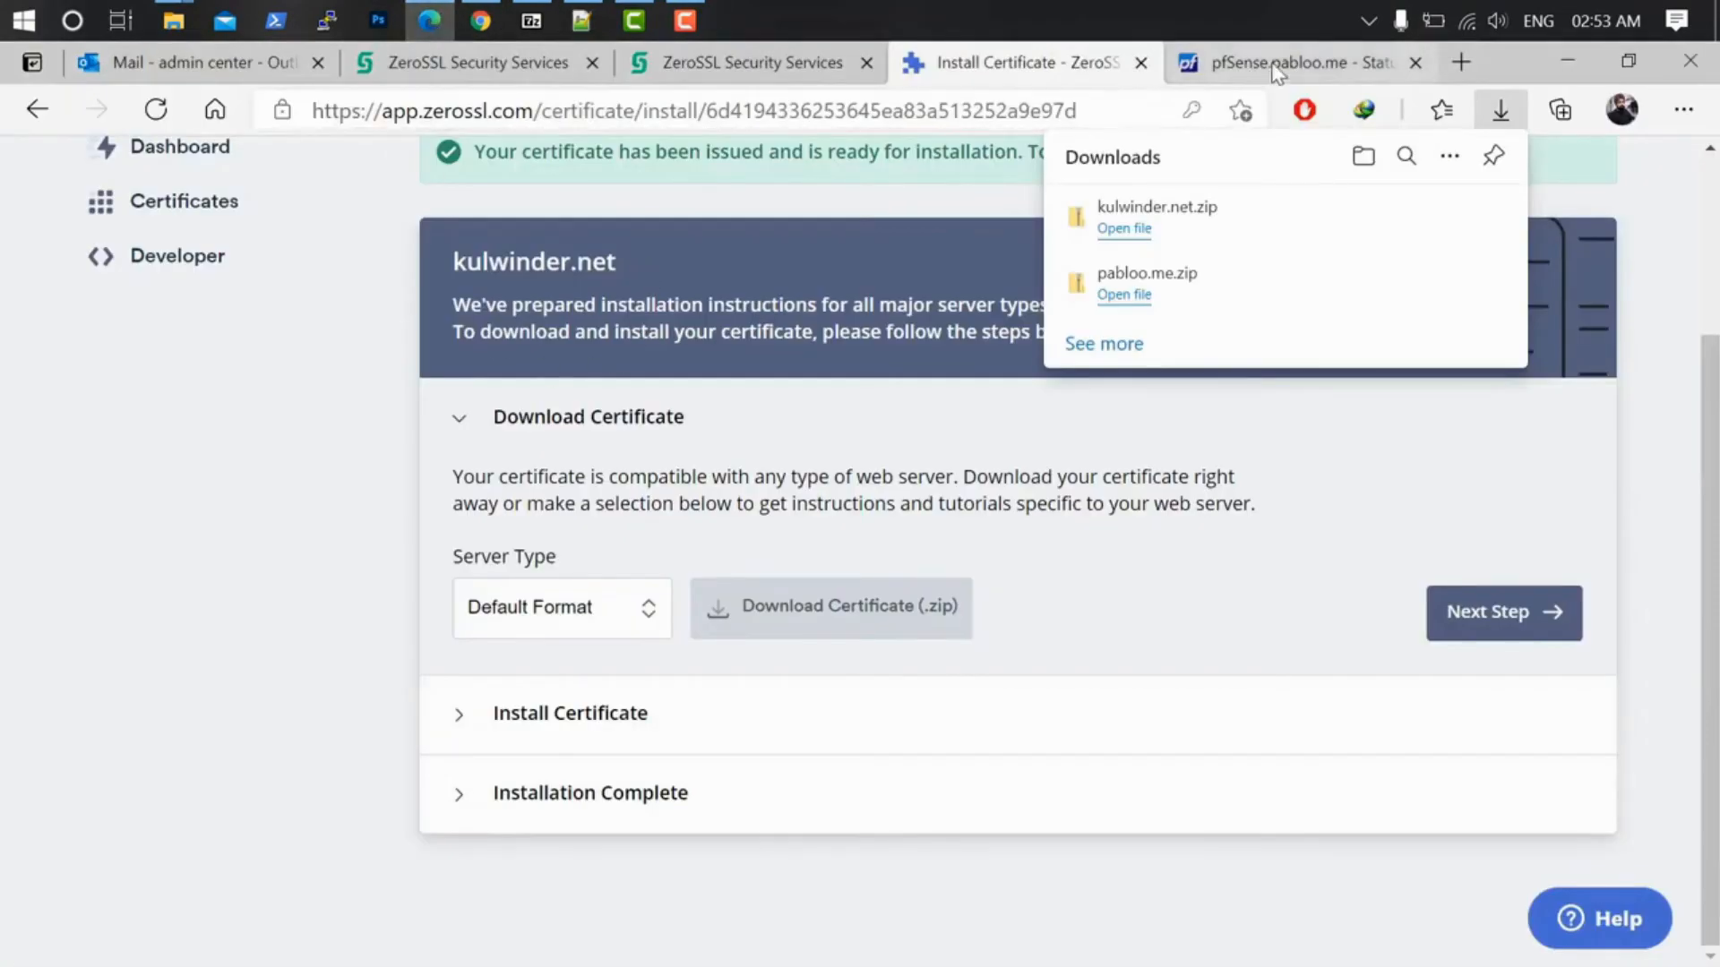
{"action": "left_click", "coordinate": [1276, 72]}
Step: Go to System > Cert. Manager > Certificates and start adding a new certificate
{"action": "left_click", "coordinate": [295, 169]}
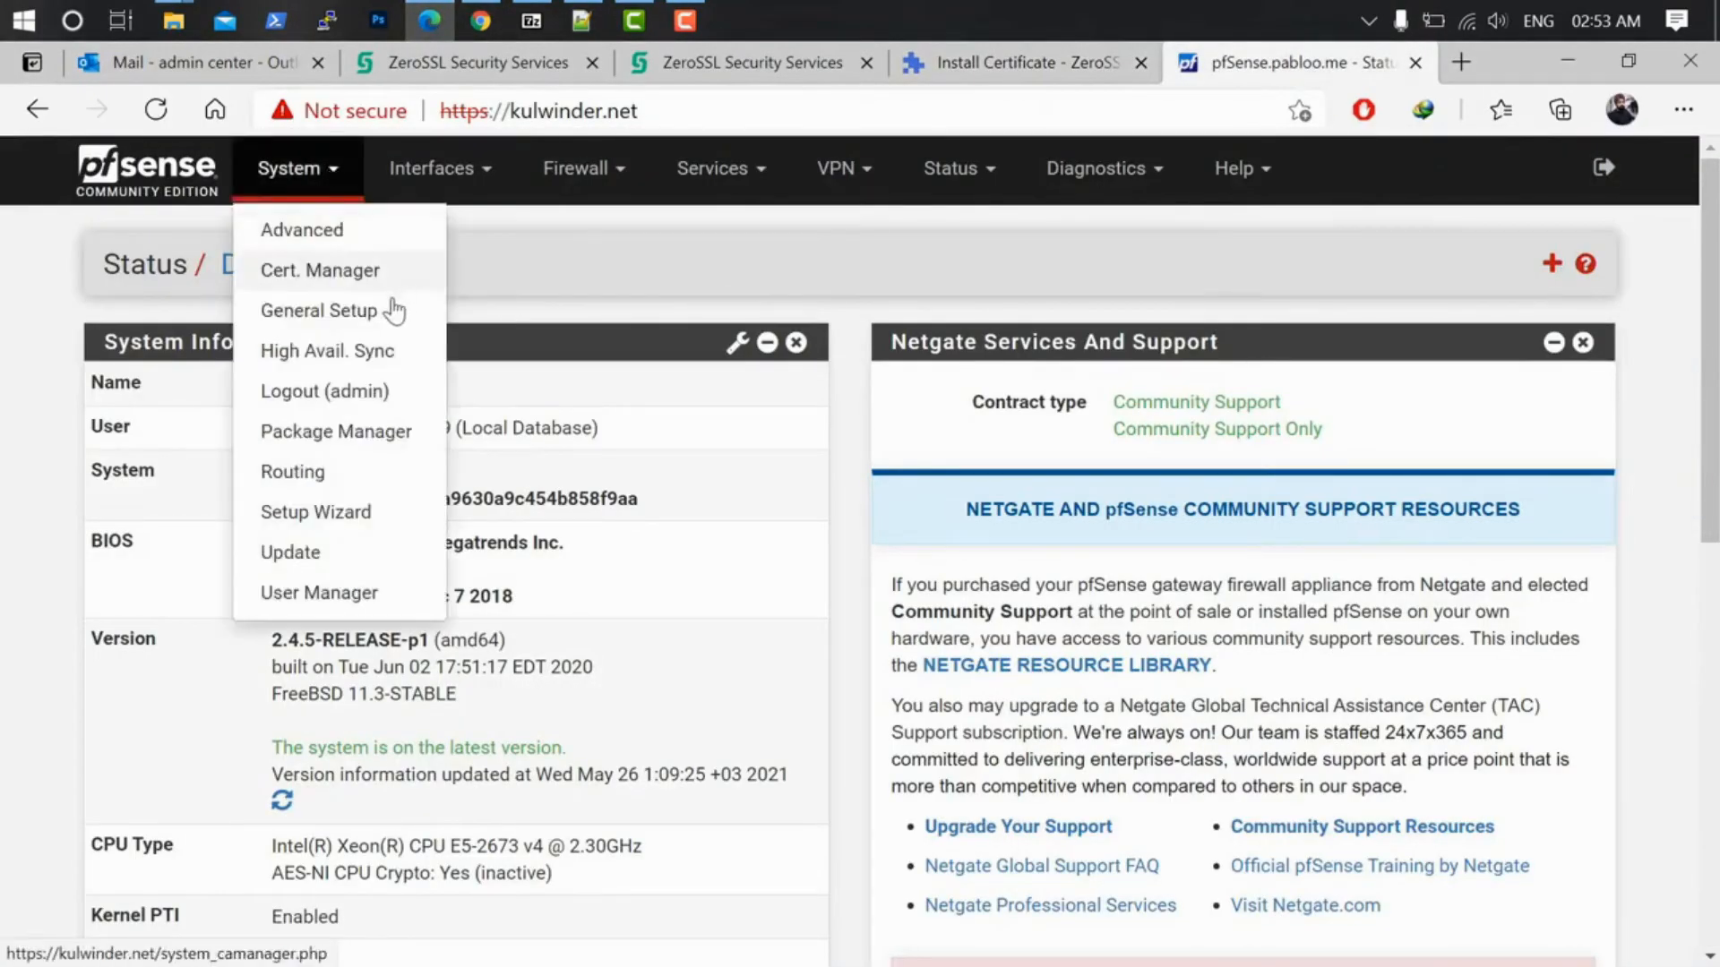
{"action": "left_click", "coordinate": [312, 269]}
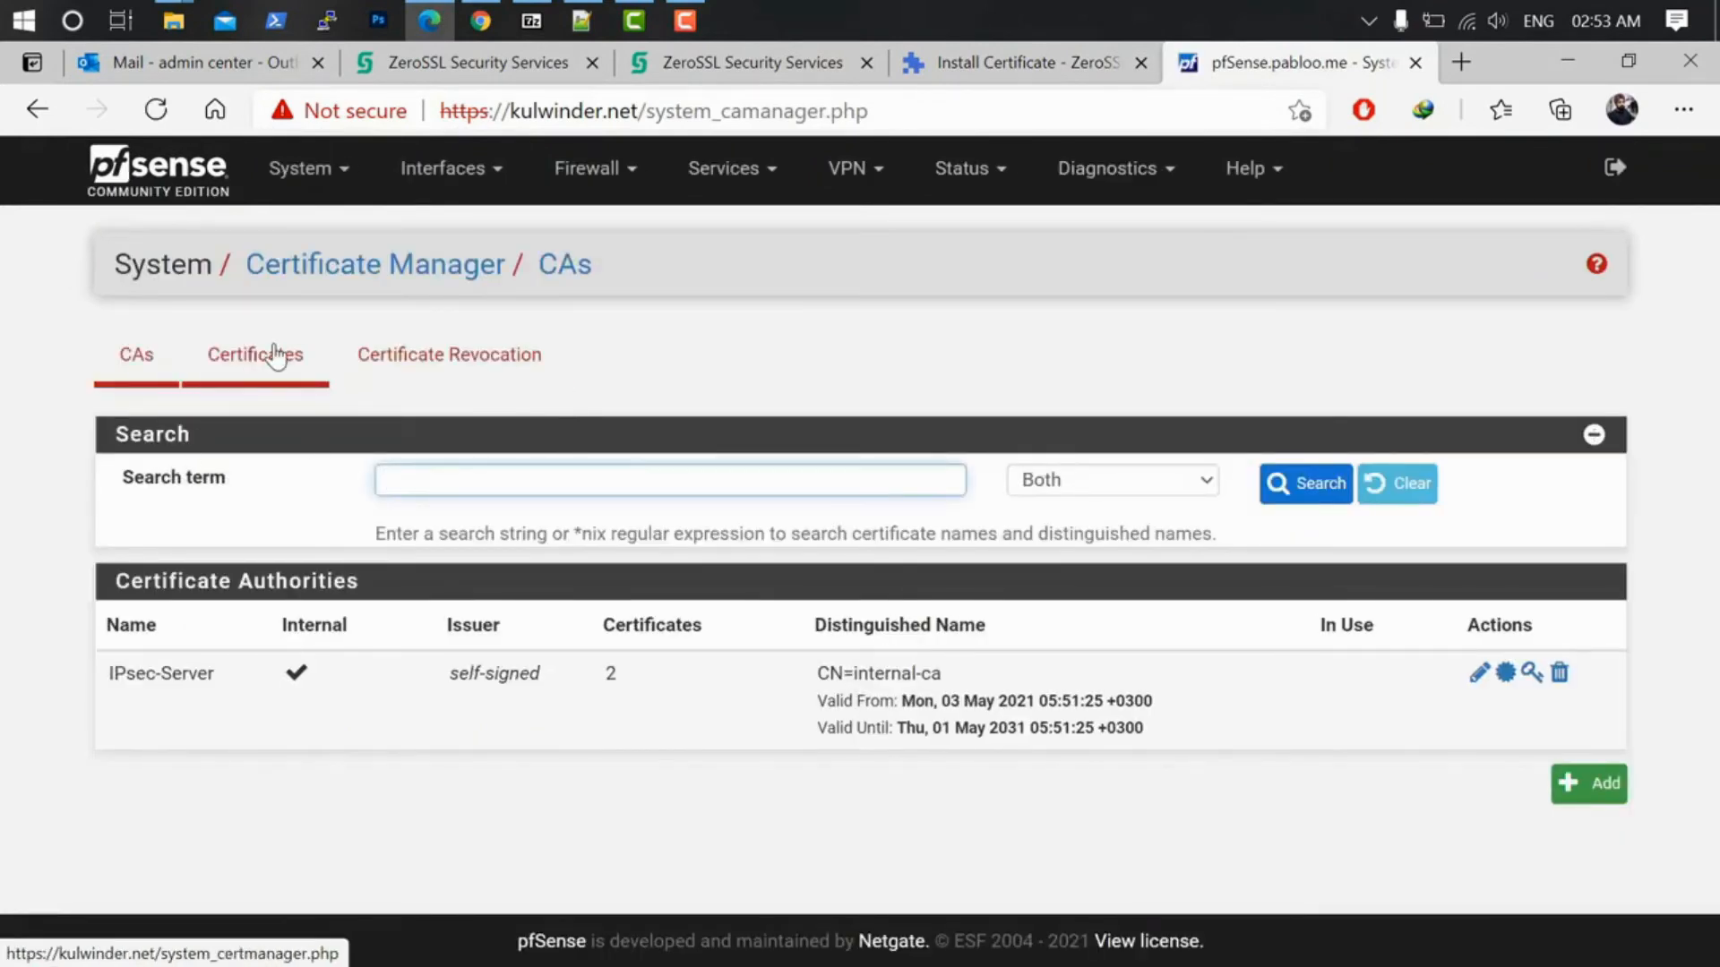
{"action": "left_click", "coordinate": [276, 355]}
{"action": "scroll", "coordinate": [1074, 674], "scroll_direction": "down", "scroll_amount": 3}
{"action": "left_click", "coordinate": [1548, 817]}
Step: Choose Import an existing Certificate, name it Webserver, and paste the ZeroSSL certificate data
{"action": "left_click", "coordinate": [472, 488]}
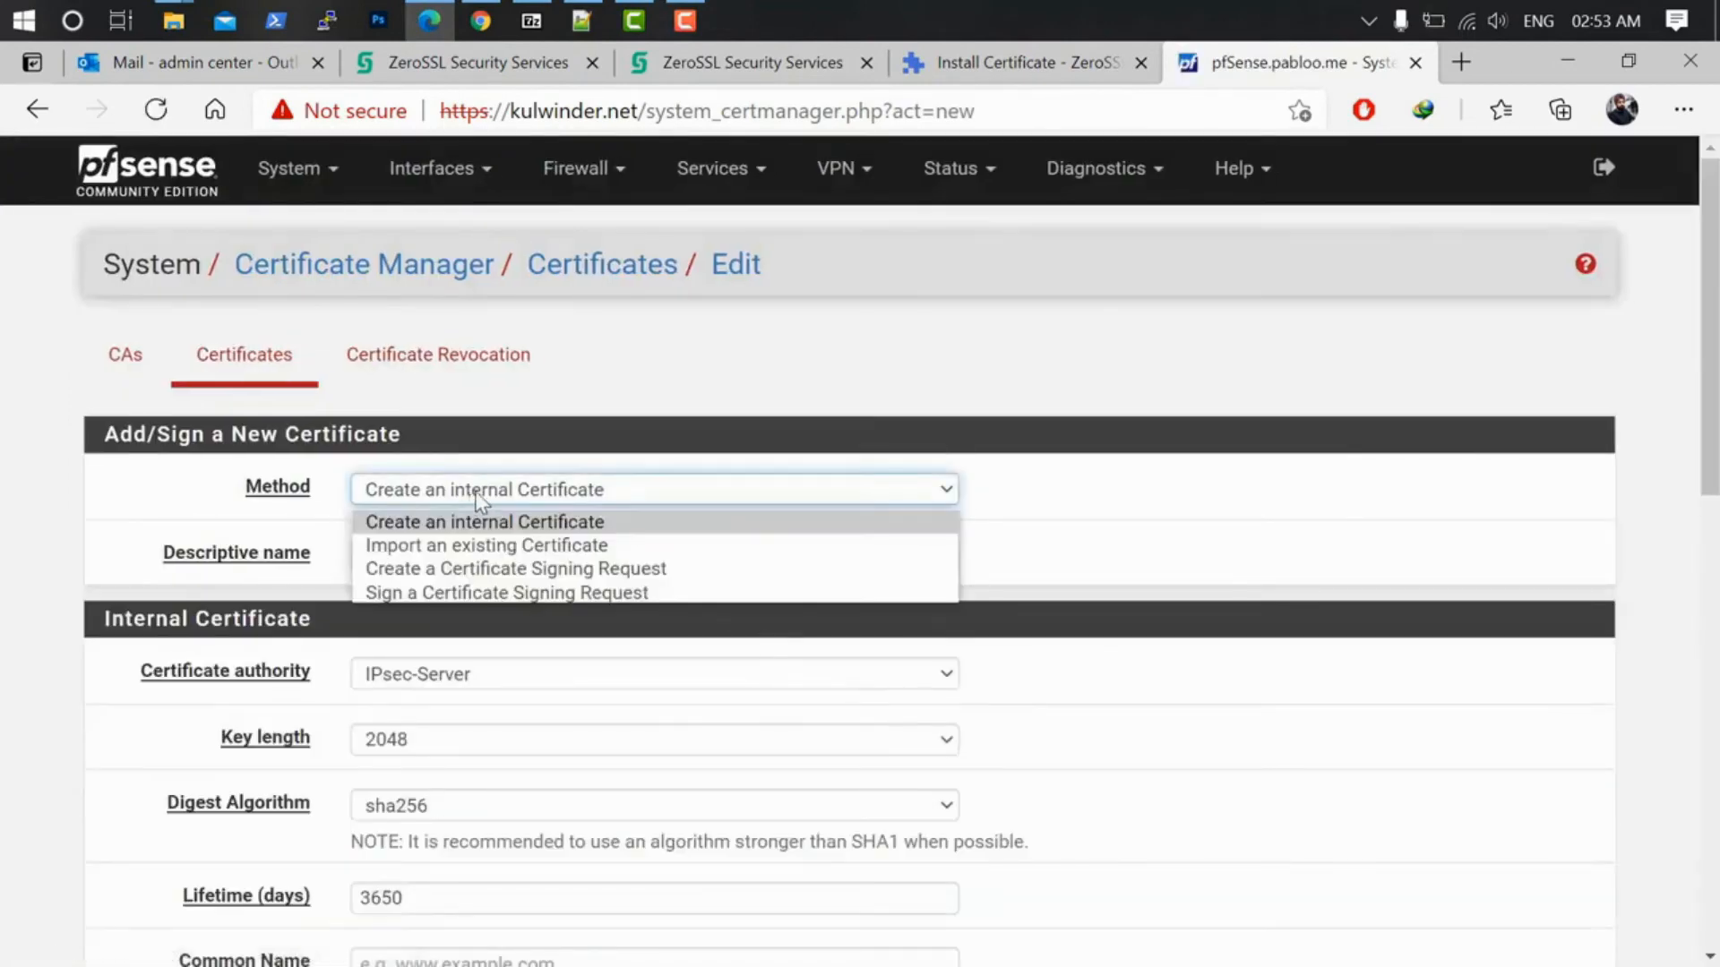
{"action": "left_click", "coordinate": [549, 545]}
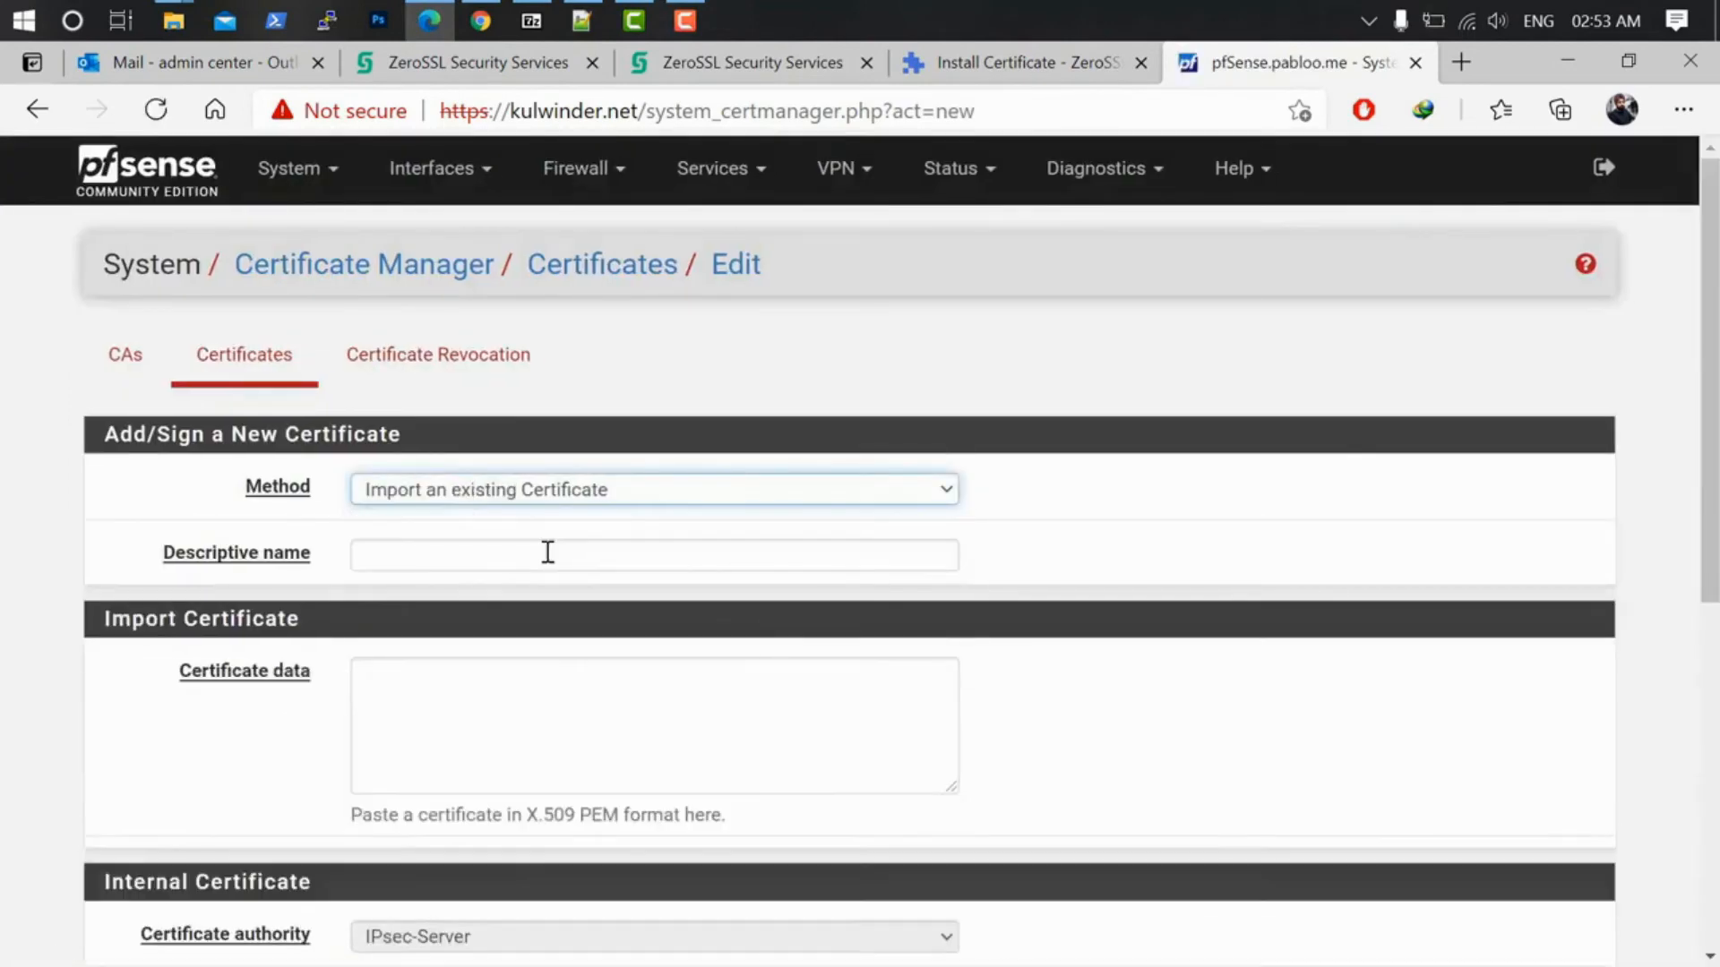
{"action": "left_click", "coordinate": [482, 556]}
{"action": "type", "text": "Webserver"}
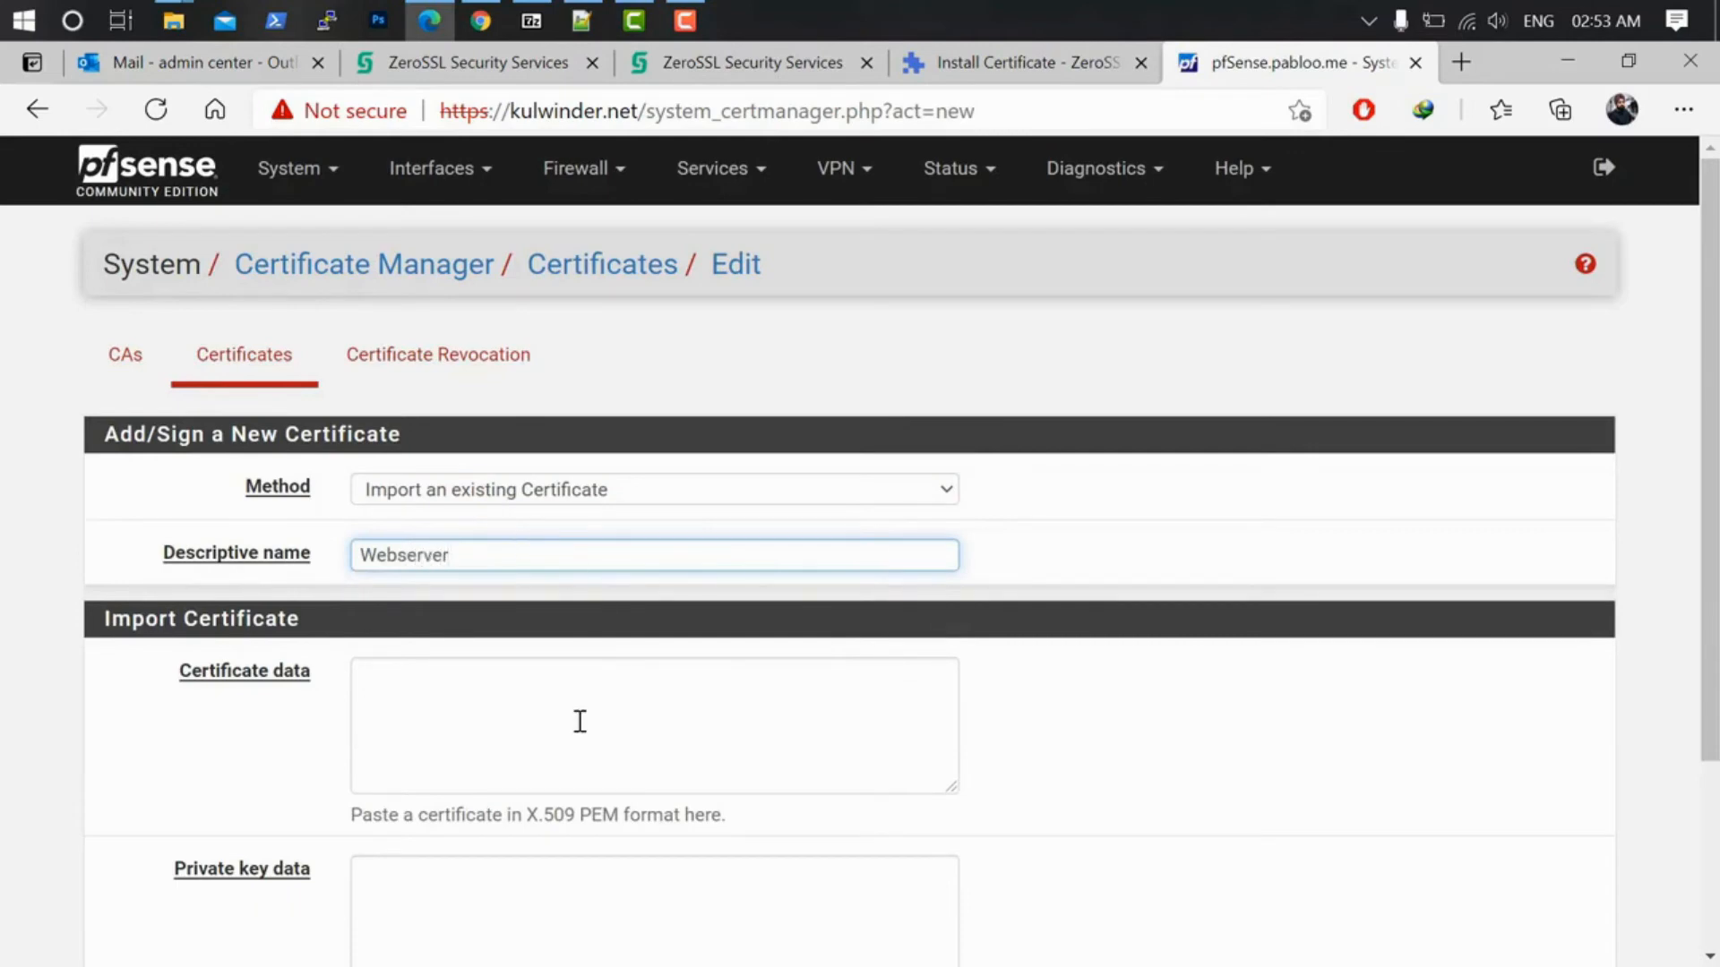
{"action": "scroll", "coordinate": [569, 707], "scroll_direction": "down", "scroll_amount": 3}
{"action": "left_click", "coordinate": [510, 476]}
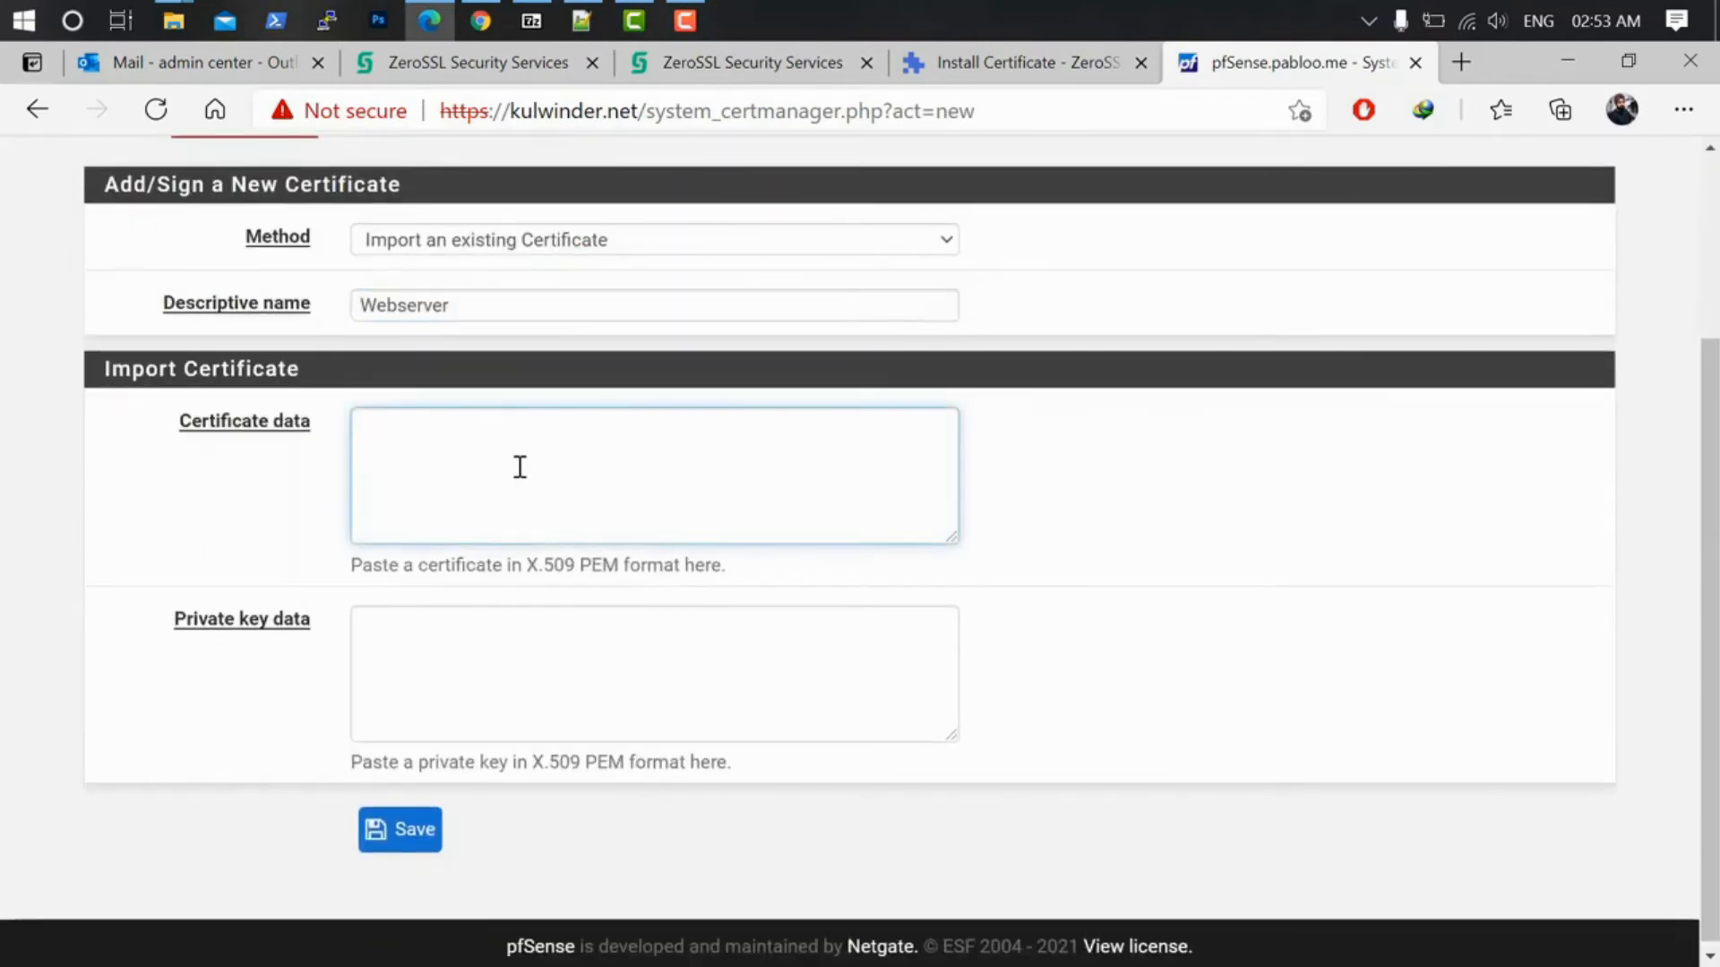
{"action": "right_click", "coordinate": [519, 469]}
{"action": "left_click", "coordinate": [593, 494]}
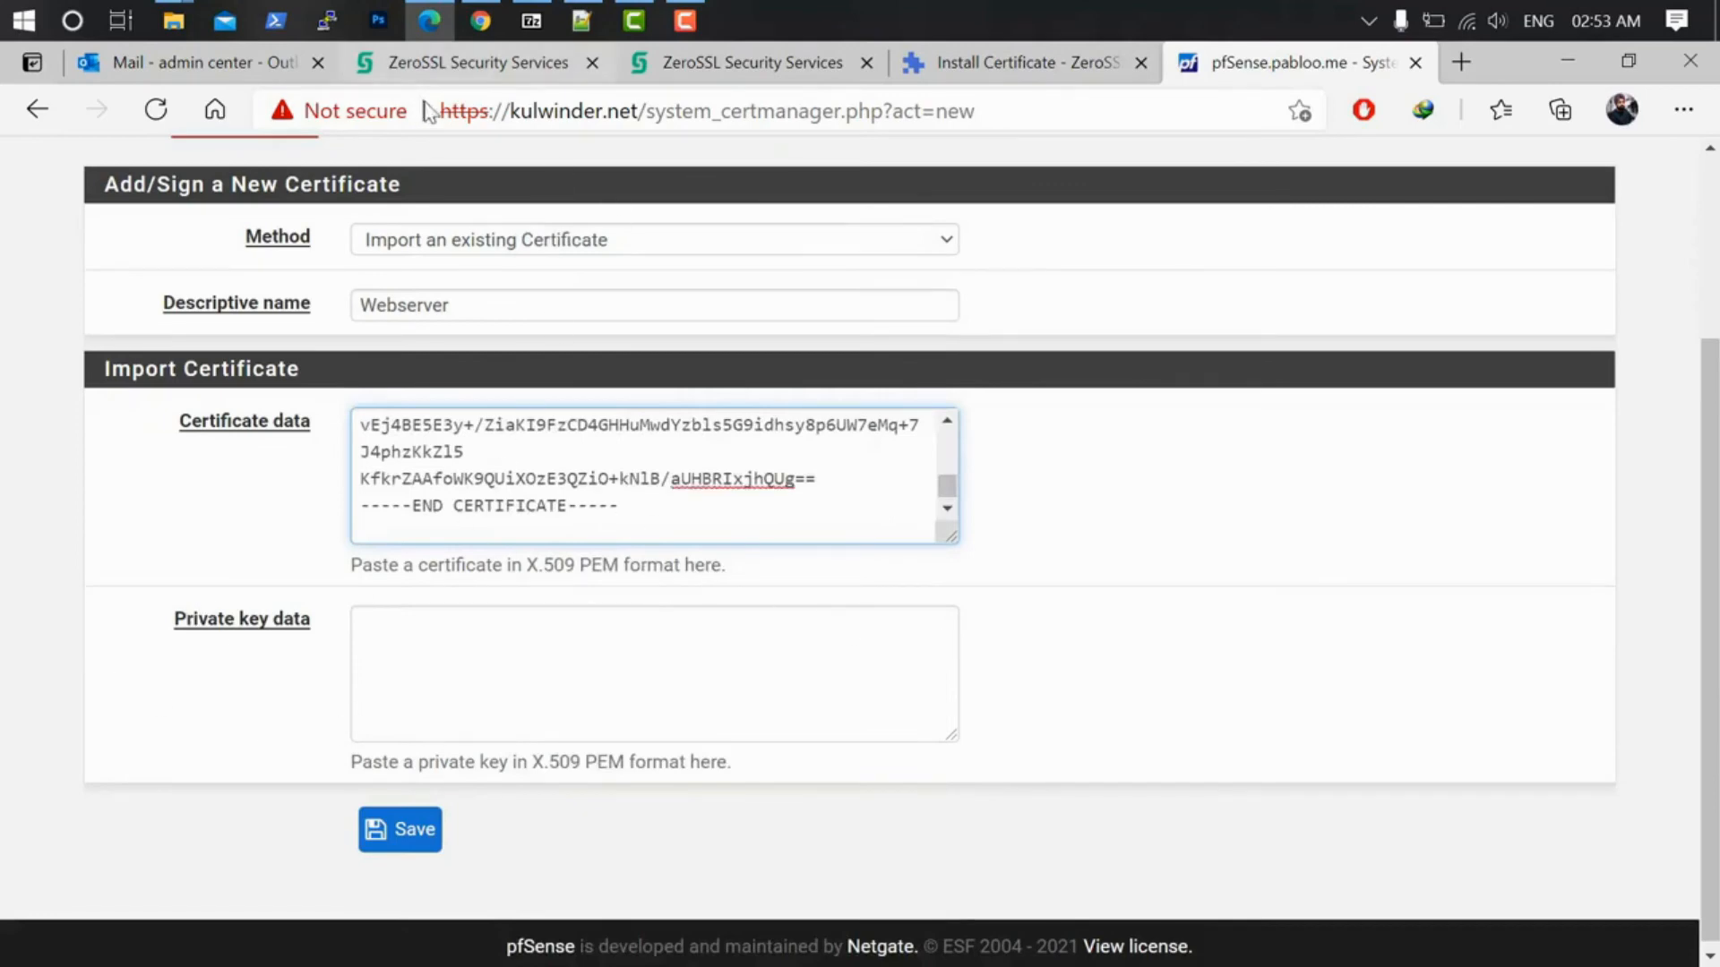
Step: Open private.key in Notepad++ and copy the entire RSA private key
{"action": "mouse_move", "coordinate": [172, 19]}
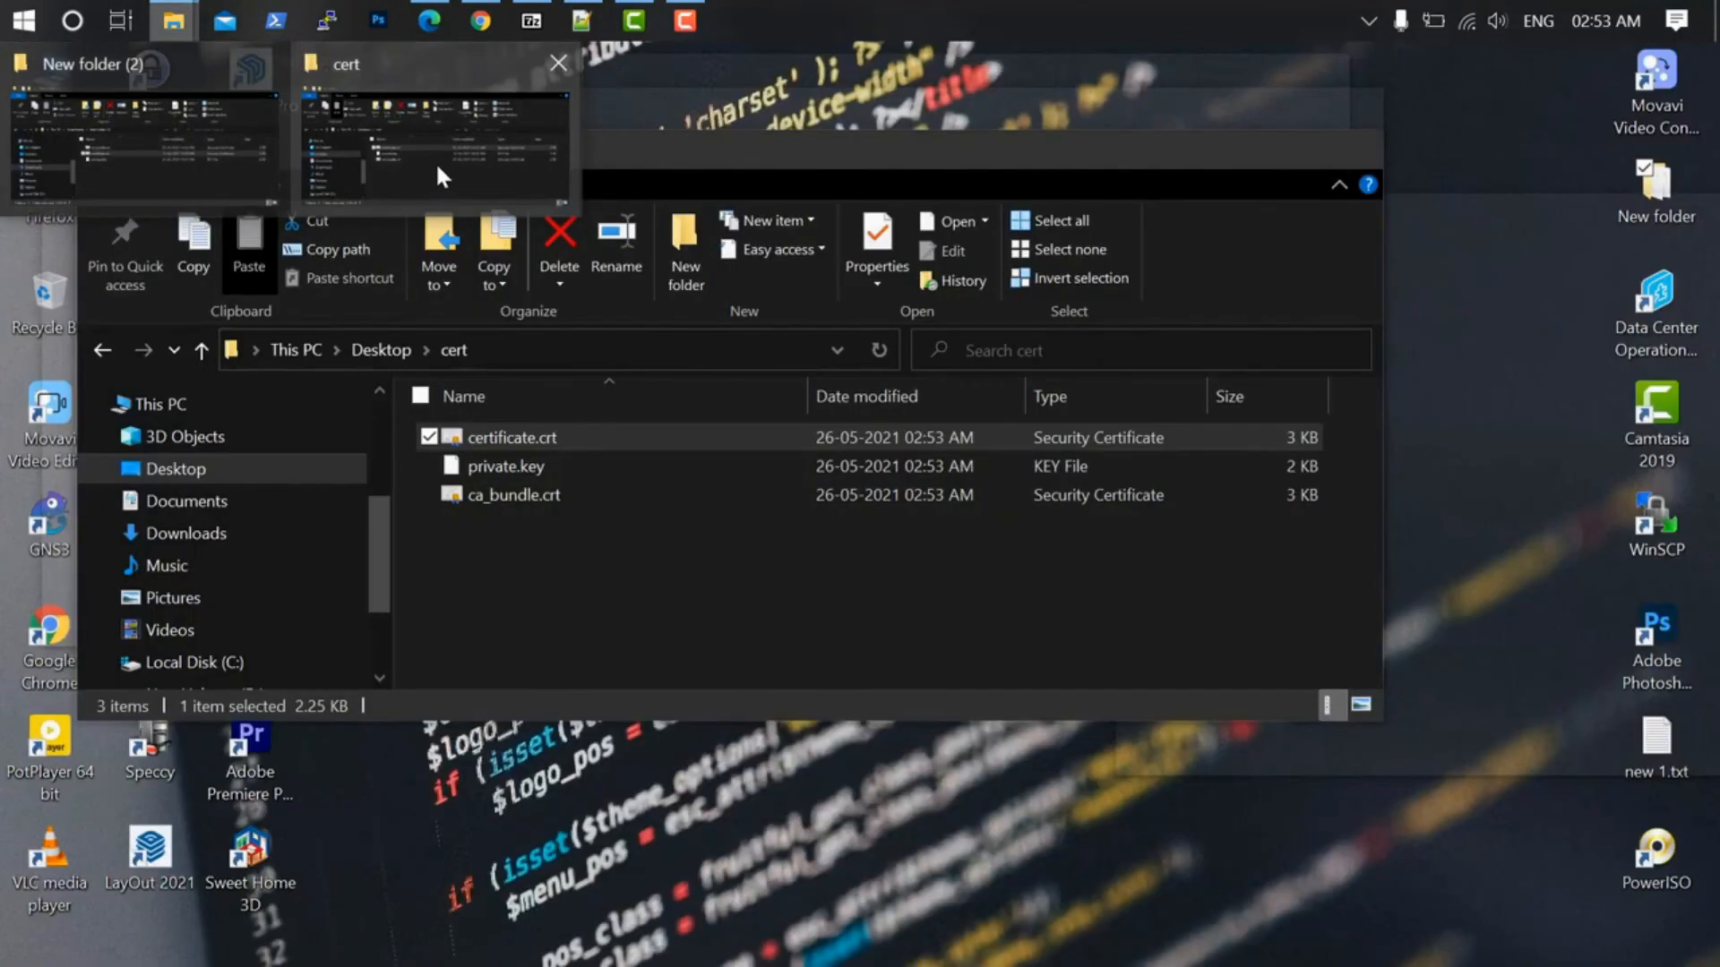
{"action": "left_click", "coordinate": [435, 161]}
{"action": "left_click", "coordinate": [524, 470]}
{"action": "right_click", "coordinate": [524, 468]}
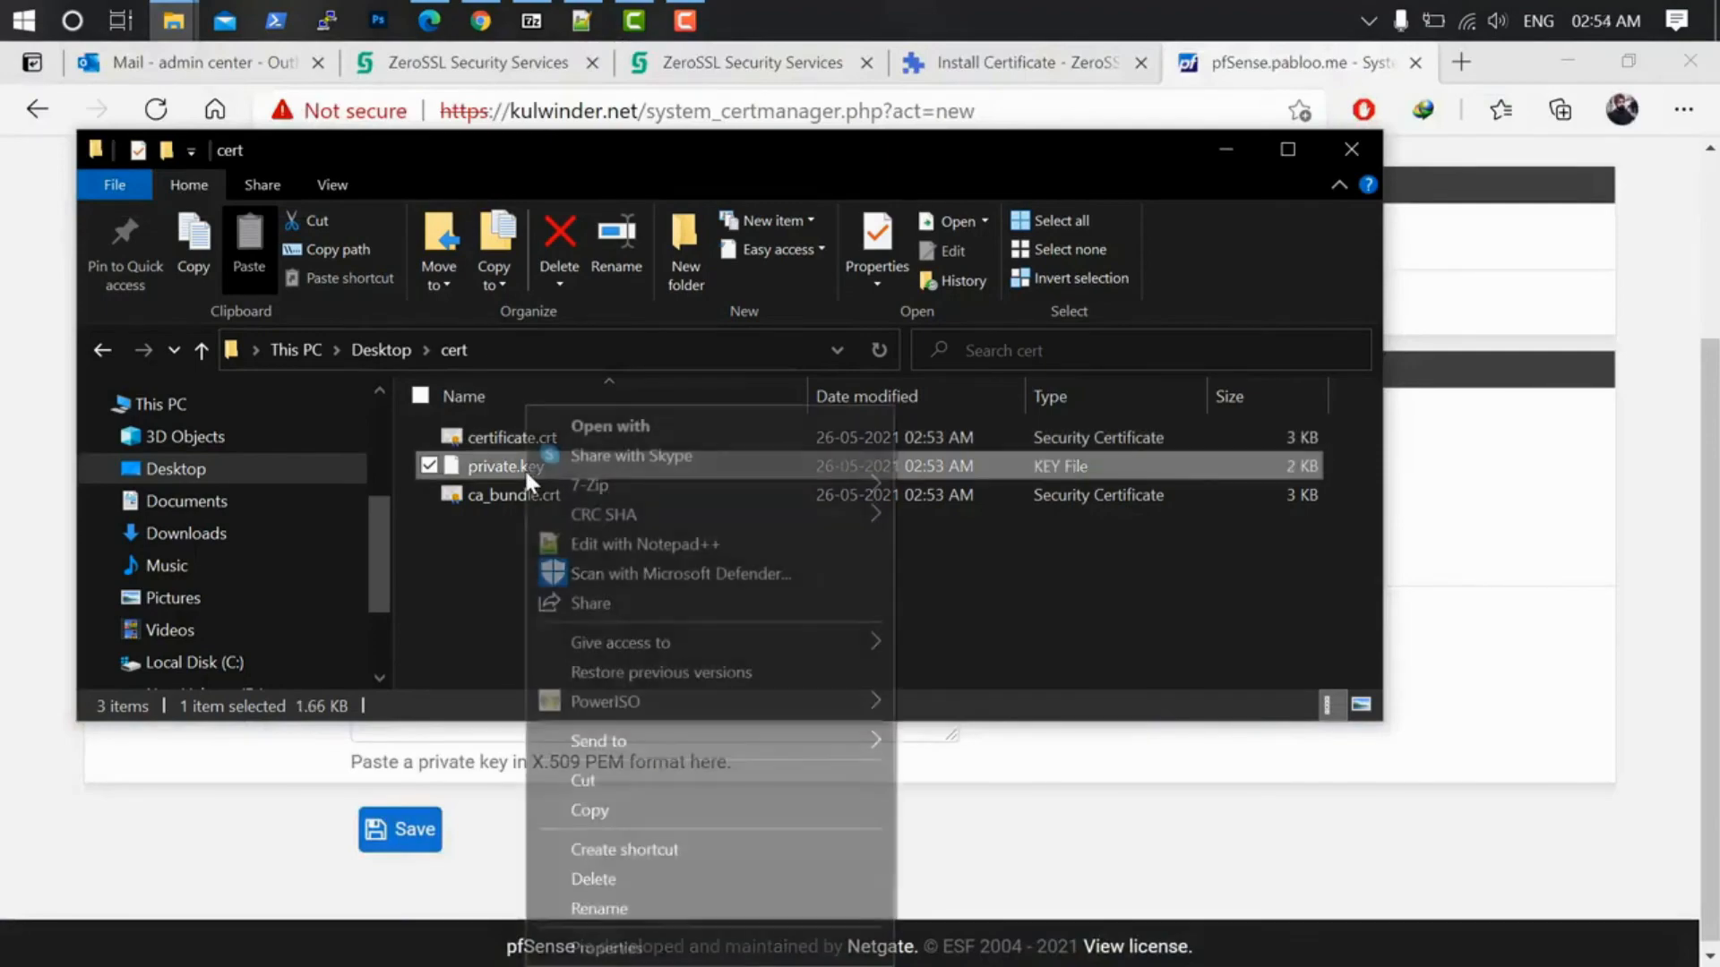
{"action": "left_click", "coordinate": [600, 543]}
{"action": "left_click_drag", "start_coordinate": [577, 738], "coordinate": [61, 172]}
{"action": "right_click", "coordinate": [137, 242]}
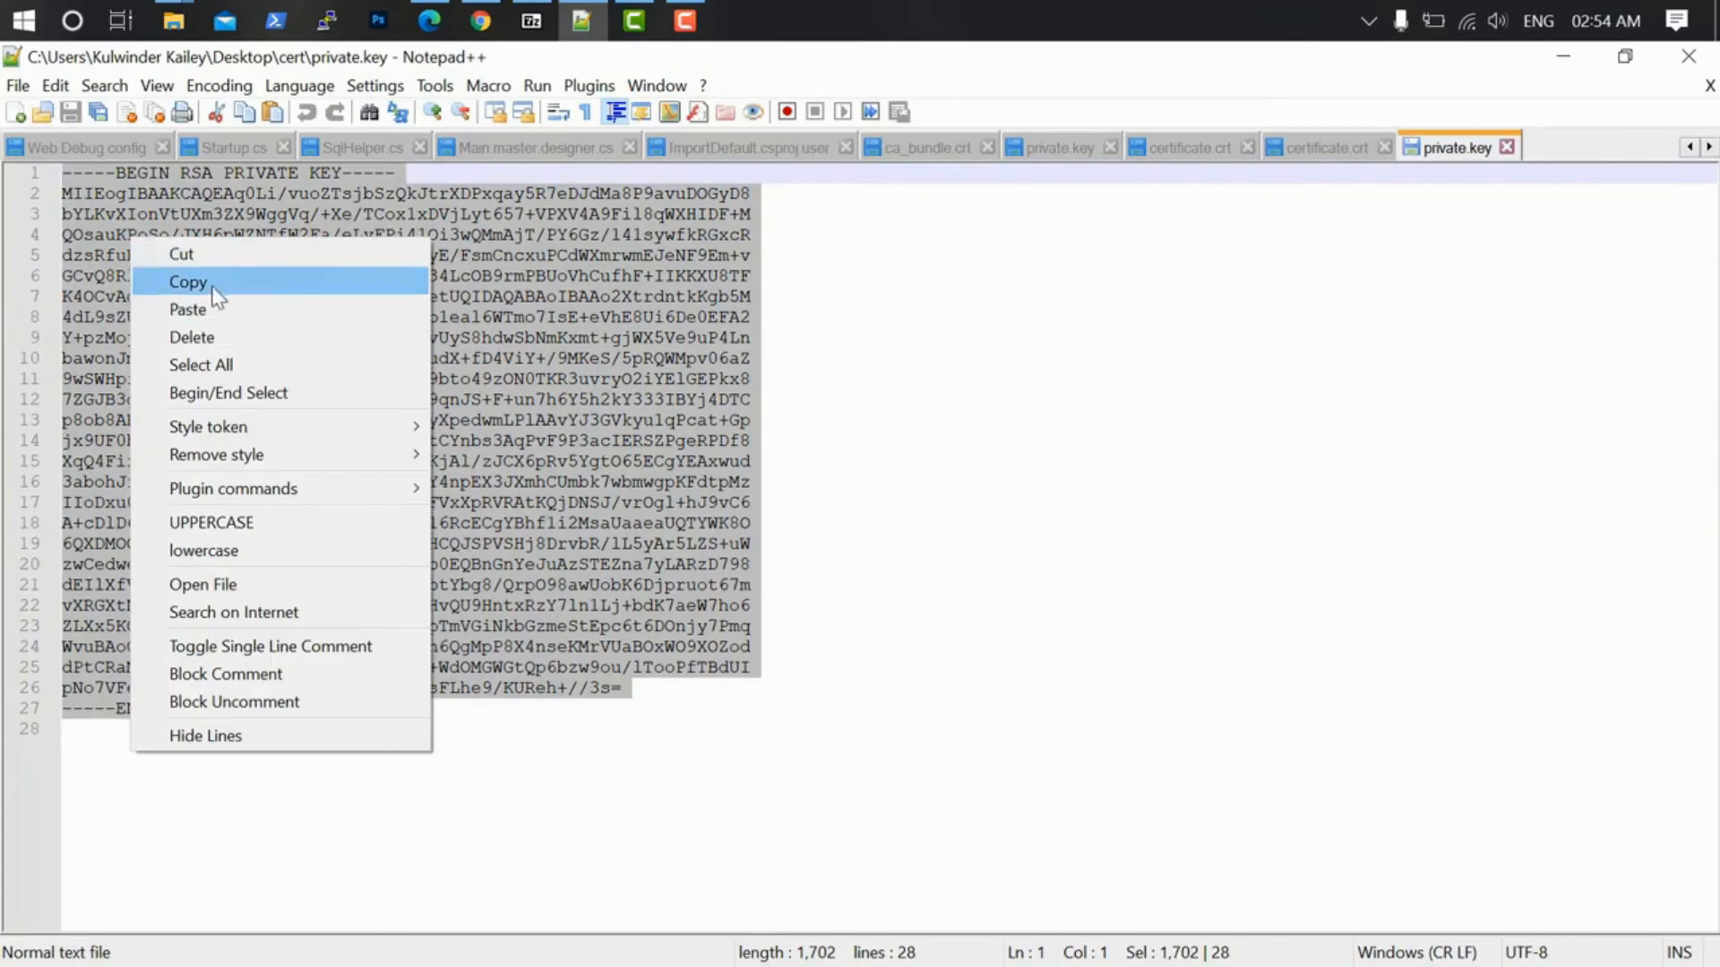
{"action": "left_click", "coordinate": [213, 285]}
Step: Paste the copied key into pfSense's Private key data field
{"action": "left_click", "coordinate": [429, 20]}
{"action": "right_click", "coordinate": [590, 651]}
{"action": "left_click", "coordinate": [693, 501]}
Step: Save the Webserver certificate, review the Certificates list, then go to System > Advanced Admin Access
{"action": "left_click", "coordinate": [408, 833]}
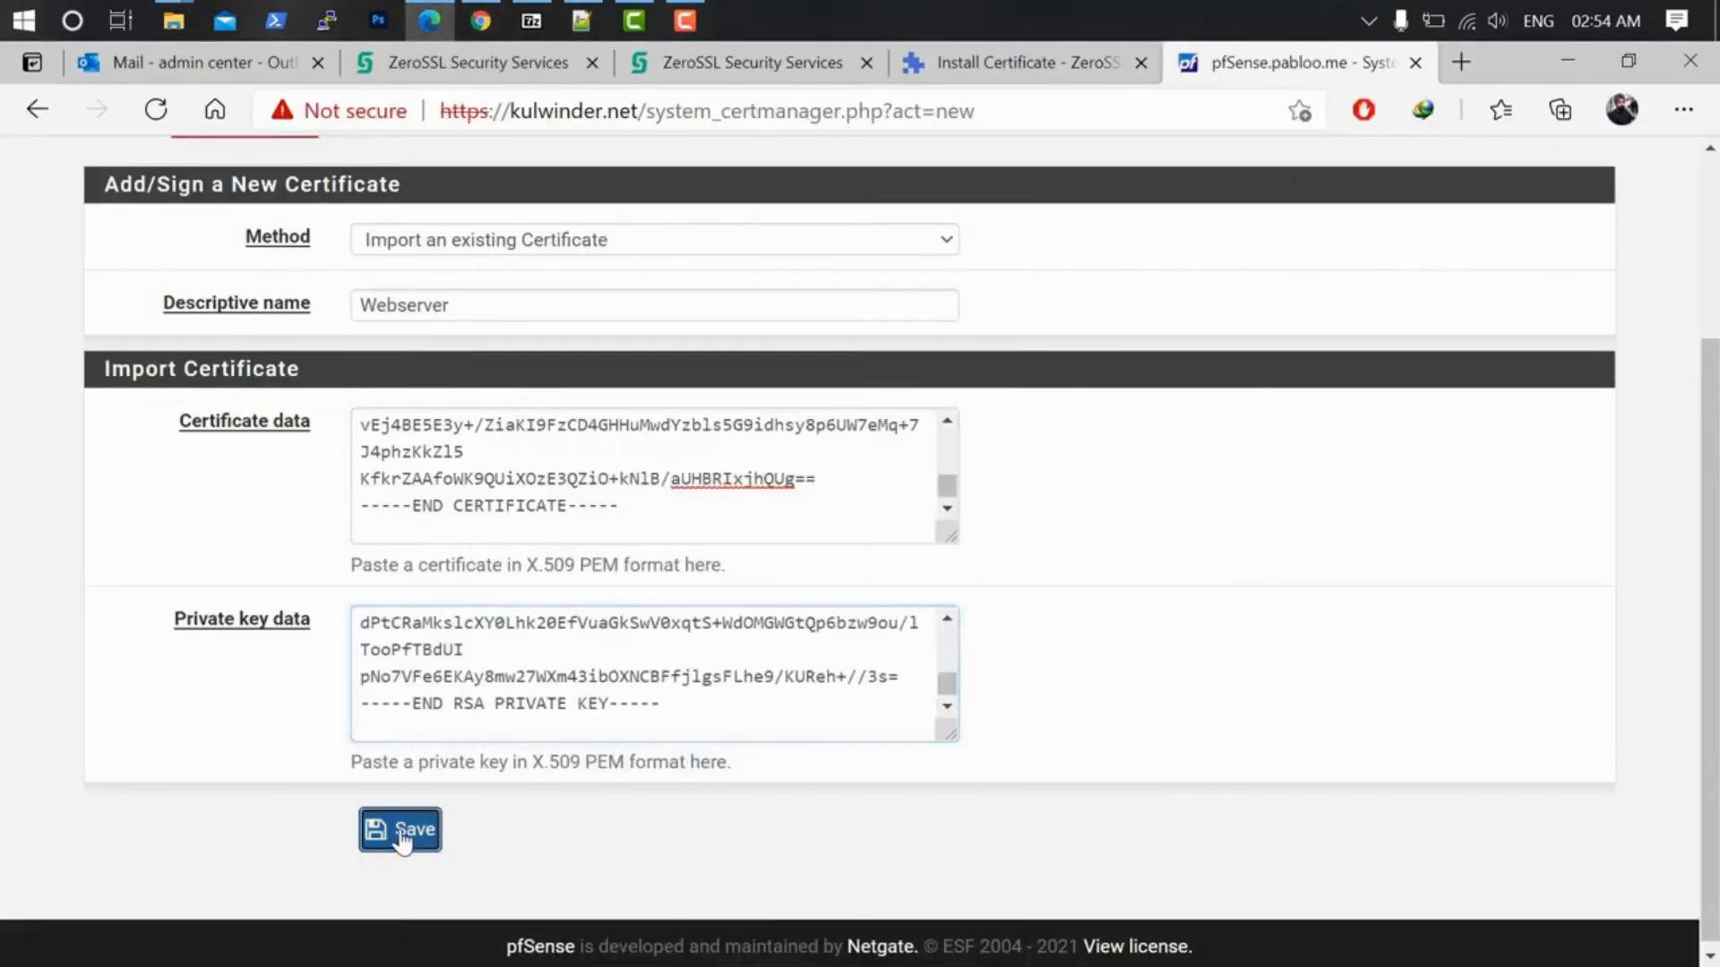
{"action": "scroll", "coordinate": [503, 645], "scroll_direction": "down", "scroll_amount": 5}
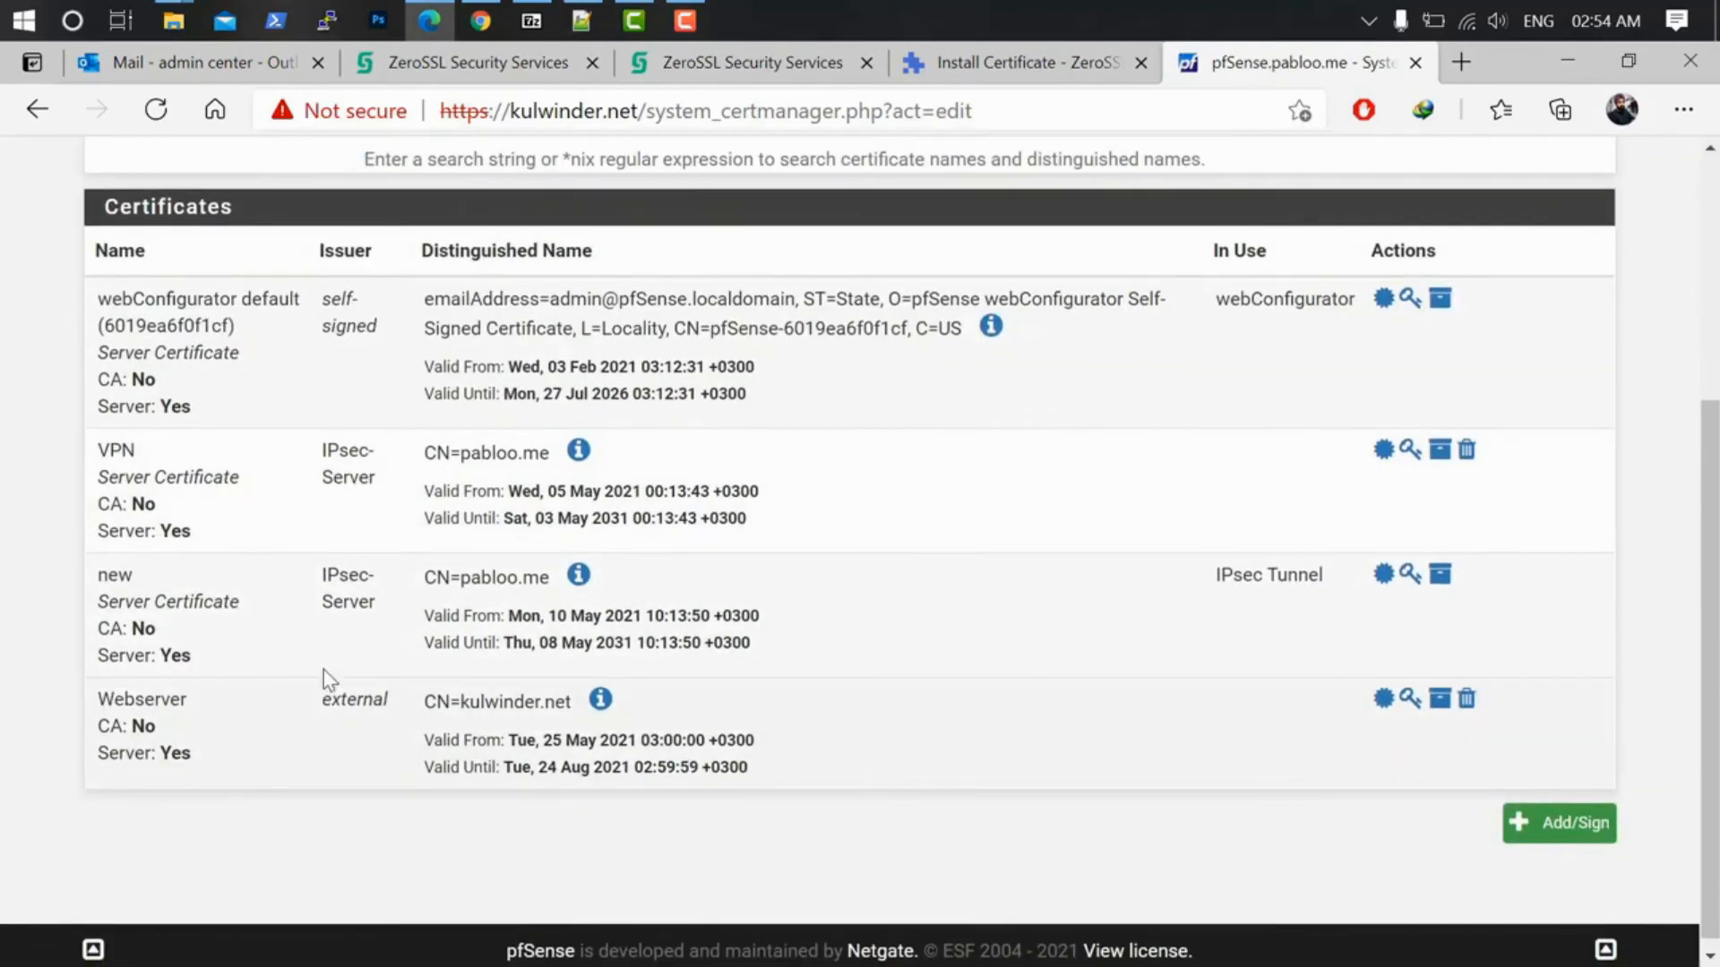
{"action": "scroll", "coordinate": [324, 670], "scroll_direction": "up", "scroll_amount": 5}
{"action": "left_click", "coordinate": [322, 170]}
{"action": "left_click", "coordinate": [341, 239]}
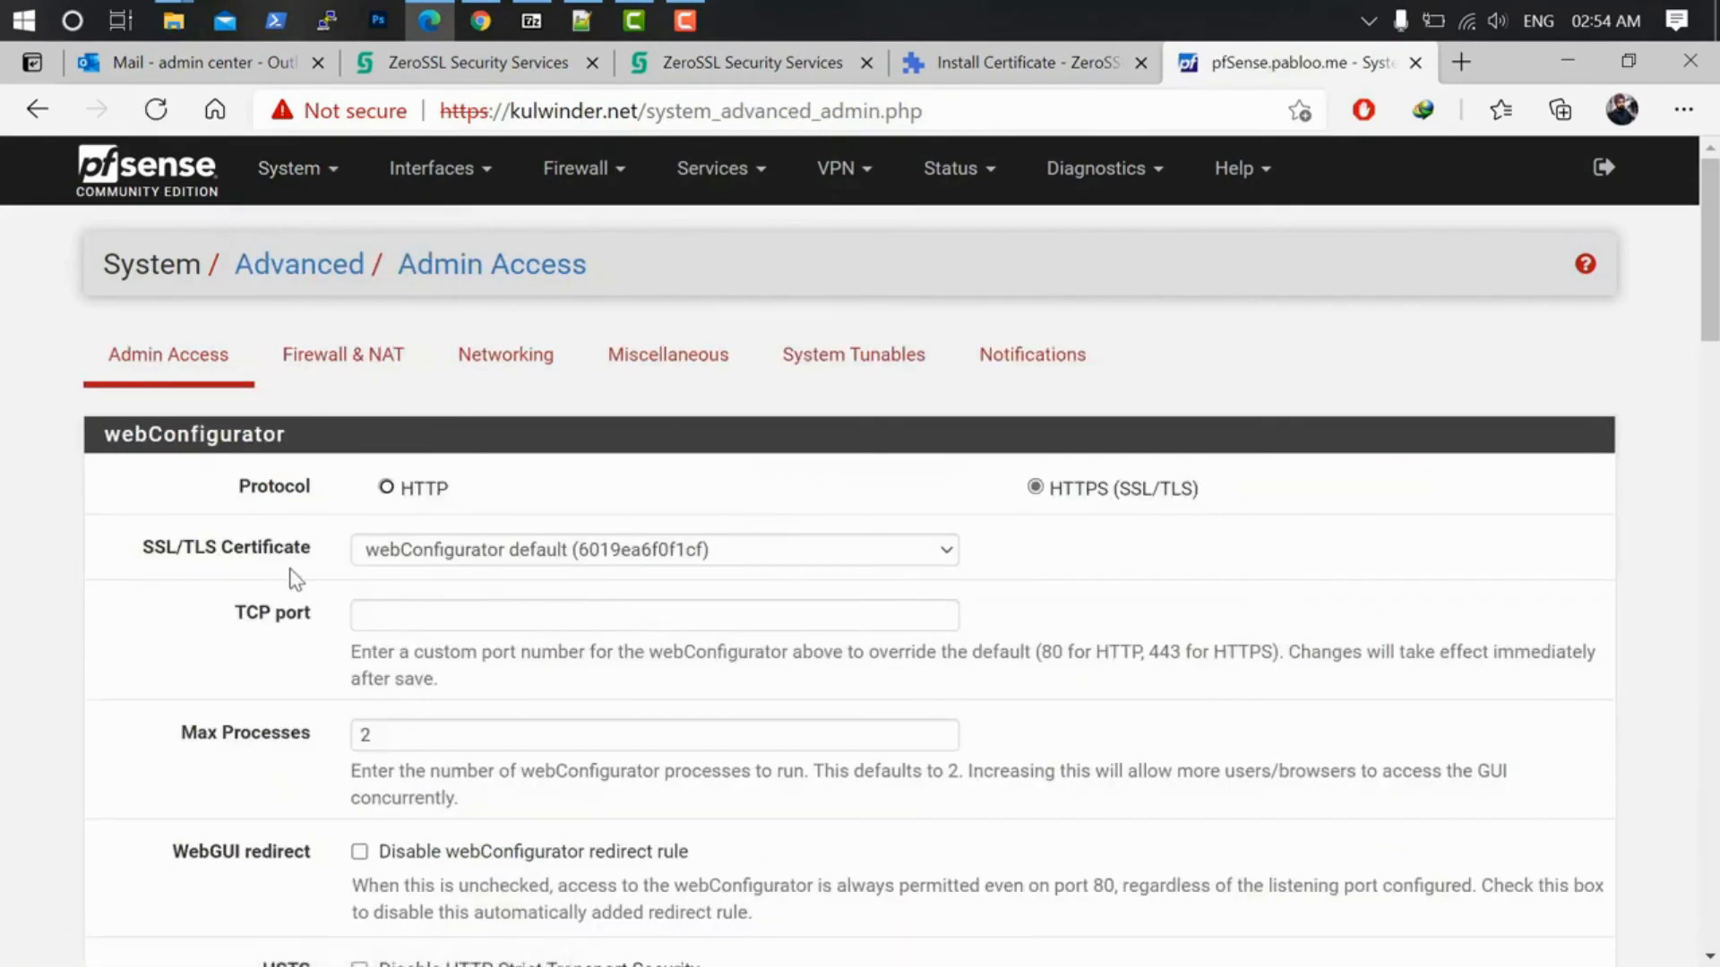
Step: Set the webConfigurator SSL/TLS Certificate to Webserver and save the Admin Access settings
{"action": "left_click", "coordinate": [573, 550]}
{"action": "left_click", "coordinate": [538, 660]}
{"action": "scroll", "coordinate": [564, 660], "scroll_direction": "down", "scroll_amount": 10}
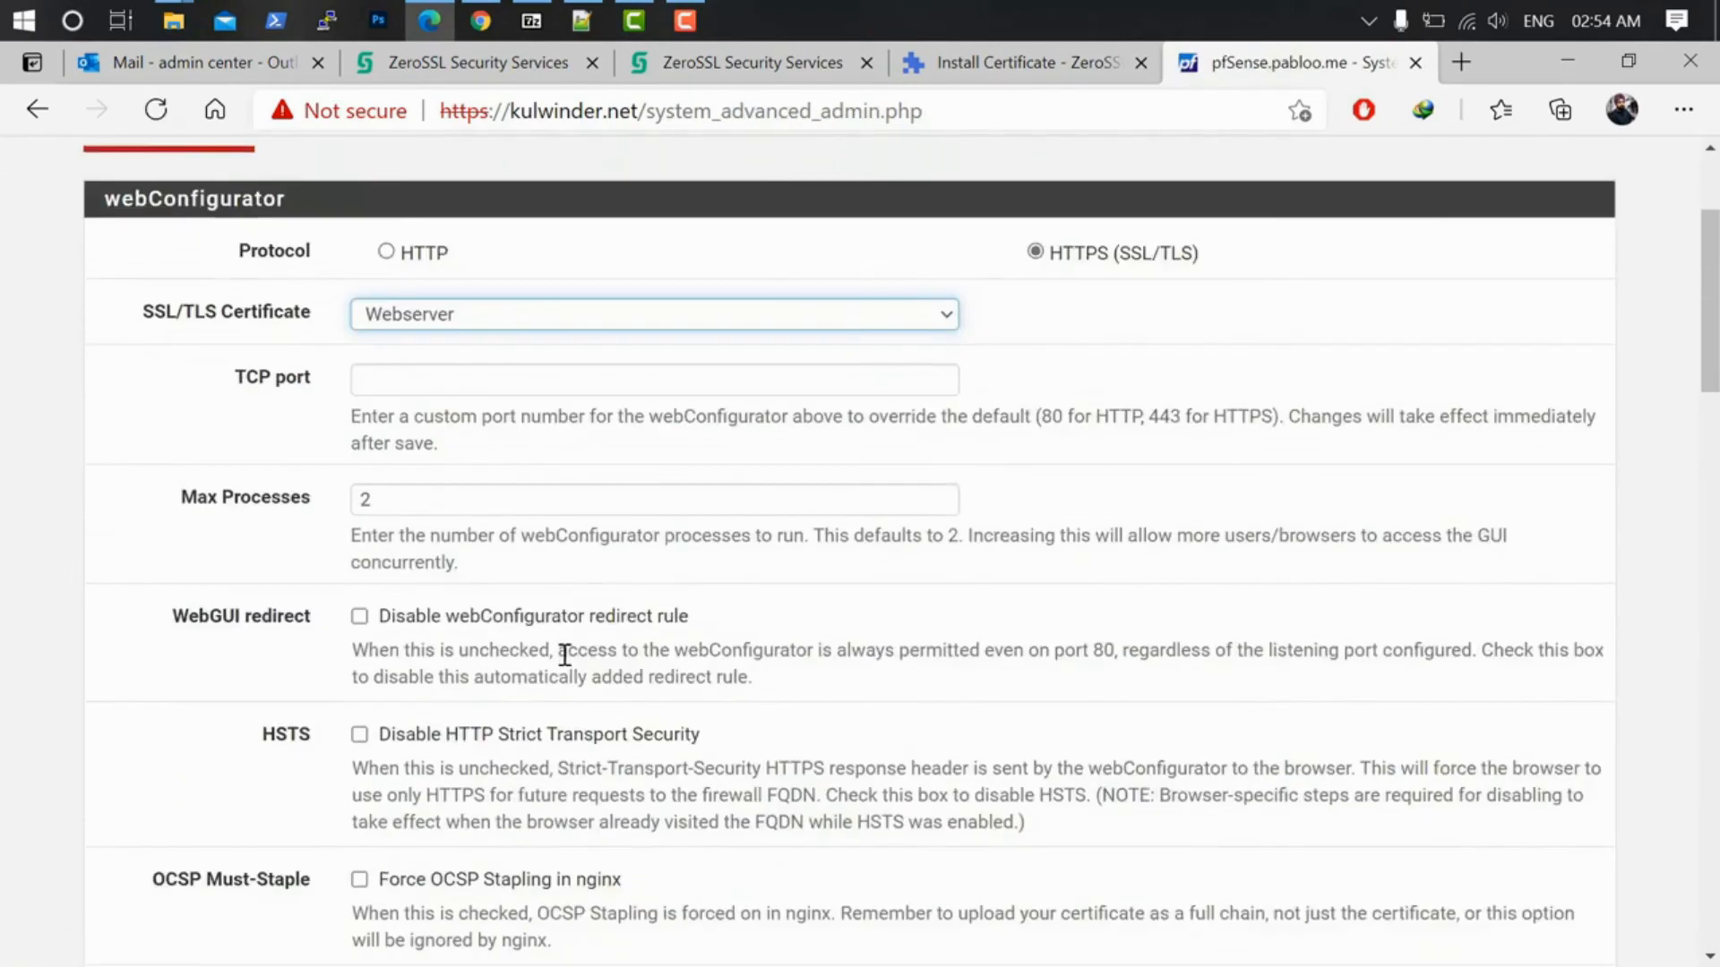
{"action": "scroll", "coordinate": [556, 734], "scroll_direction": "down", "scroll_amount": 10}
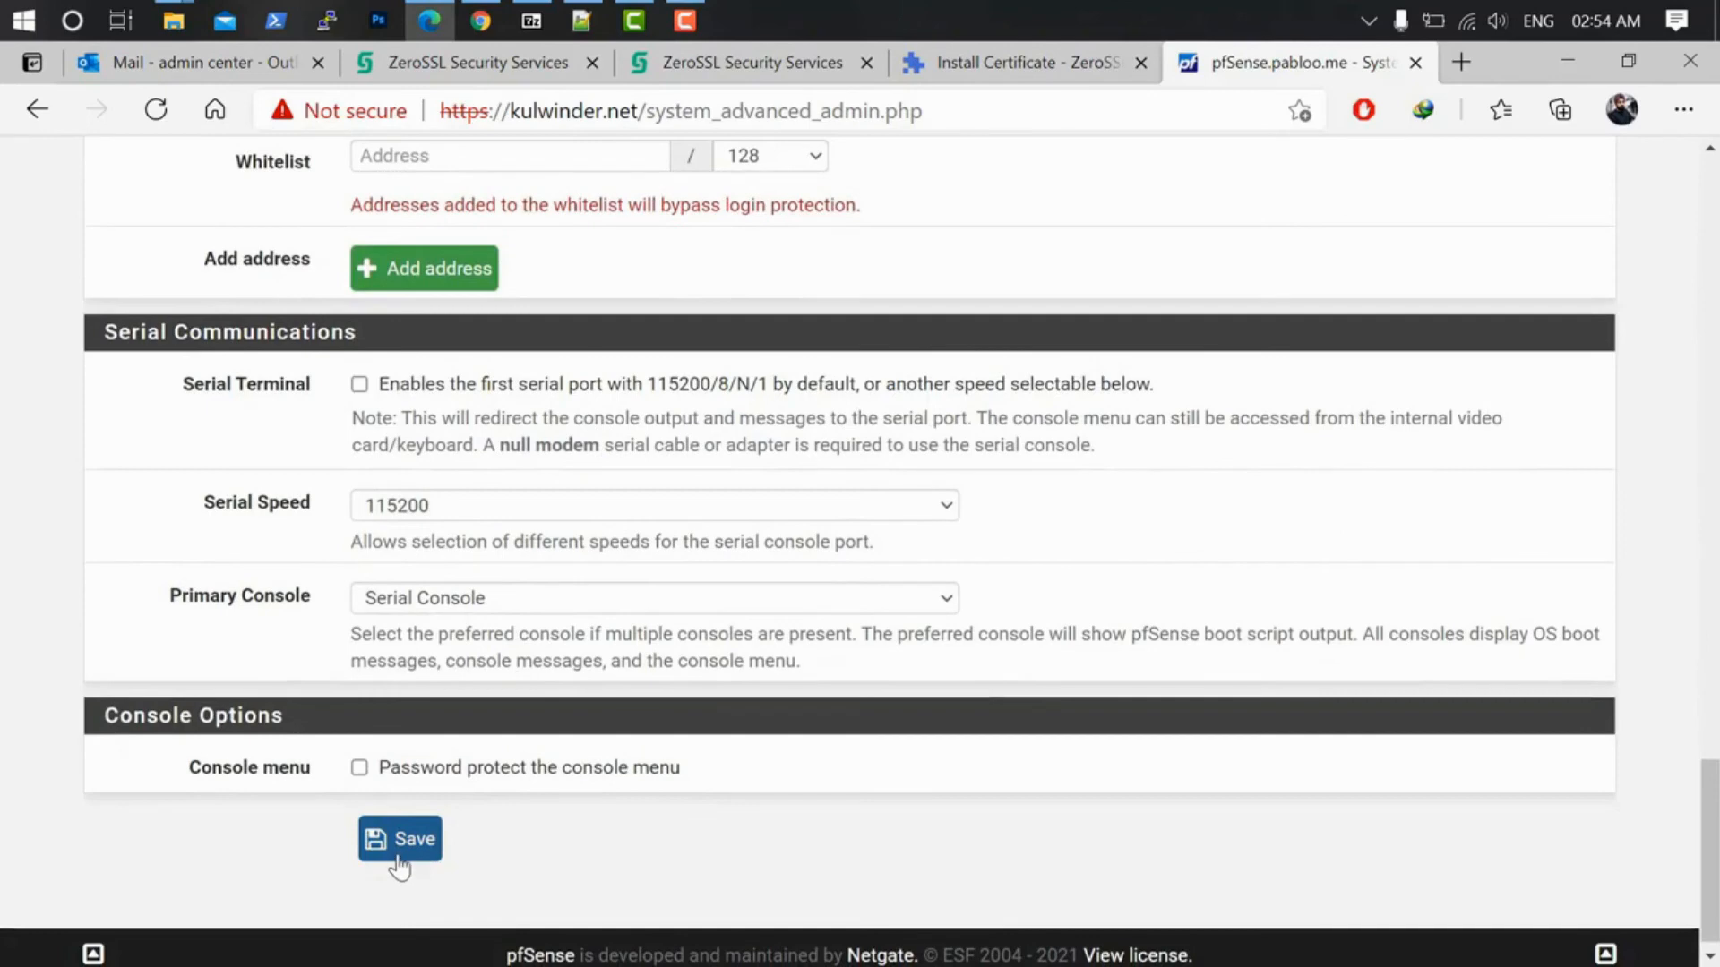
{"action": "left_click", "coordinate": [399, 839]}
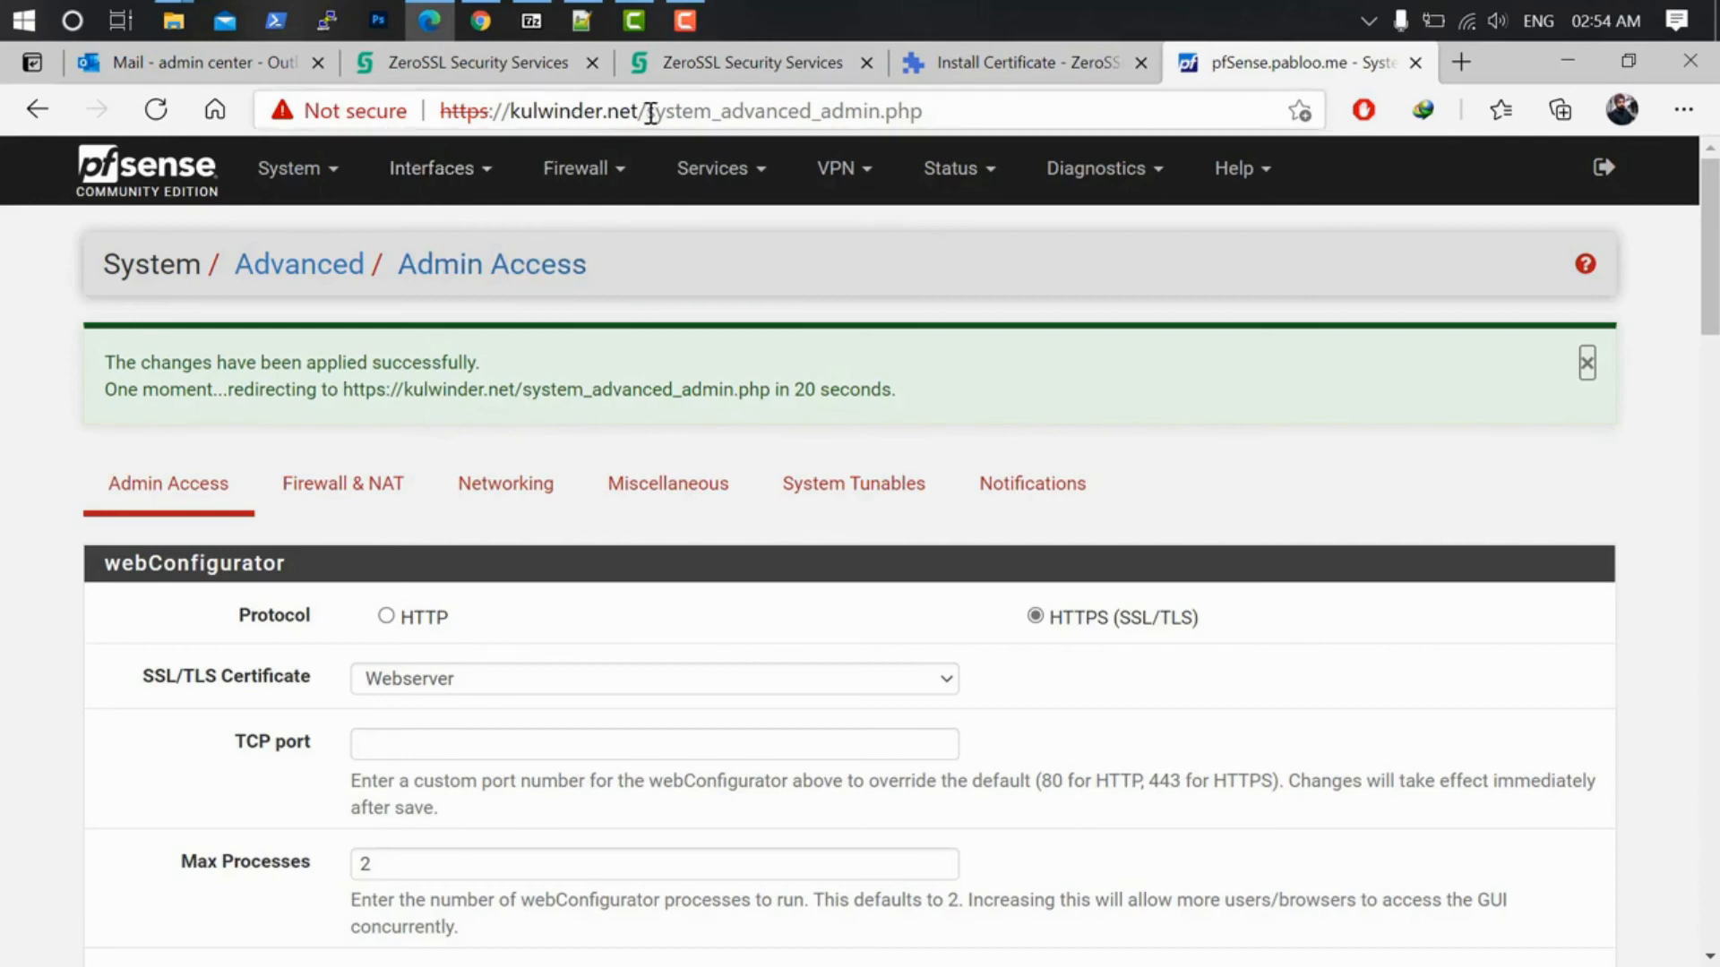
{"action": "left_click_drag", "start_coordinate": [649, 115], "coordinate": [1191, 168]}
{"action": "key", "text": "BackSpace"}
{"action": "key", "text": "Return"}
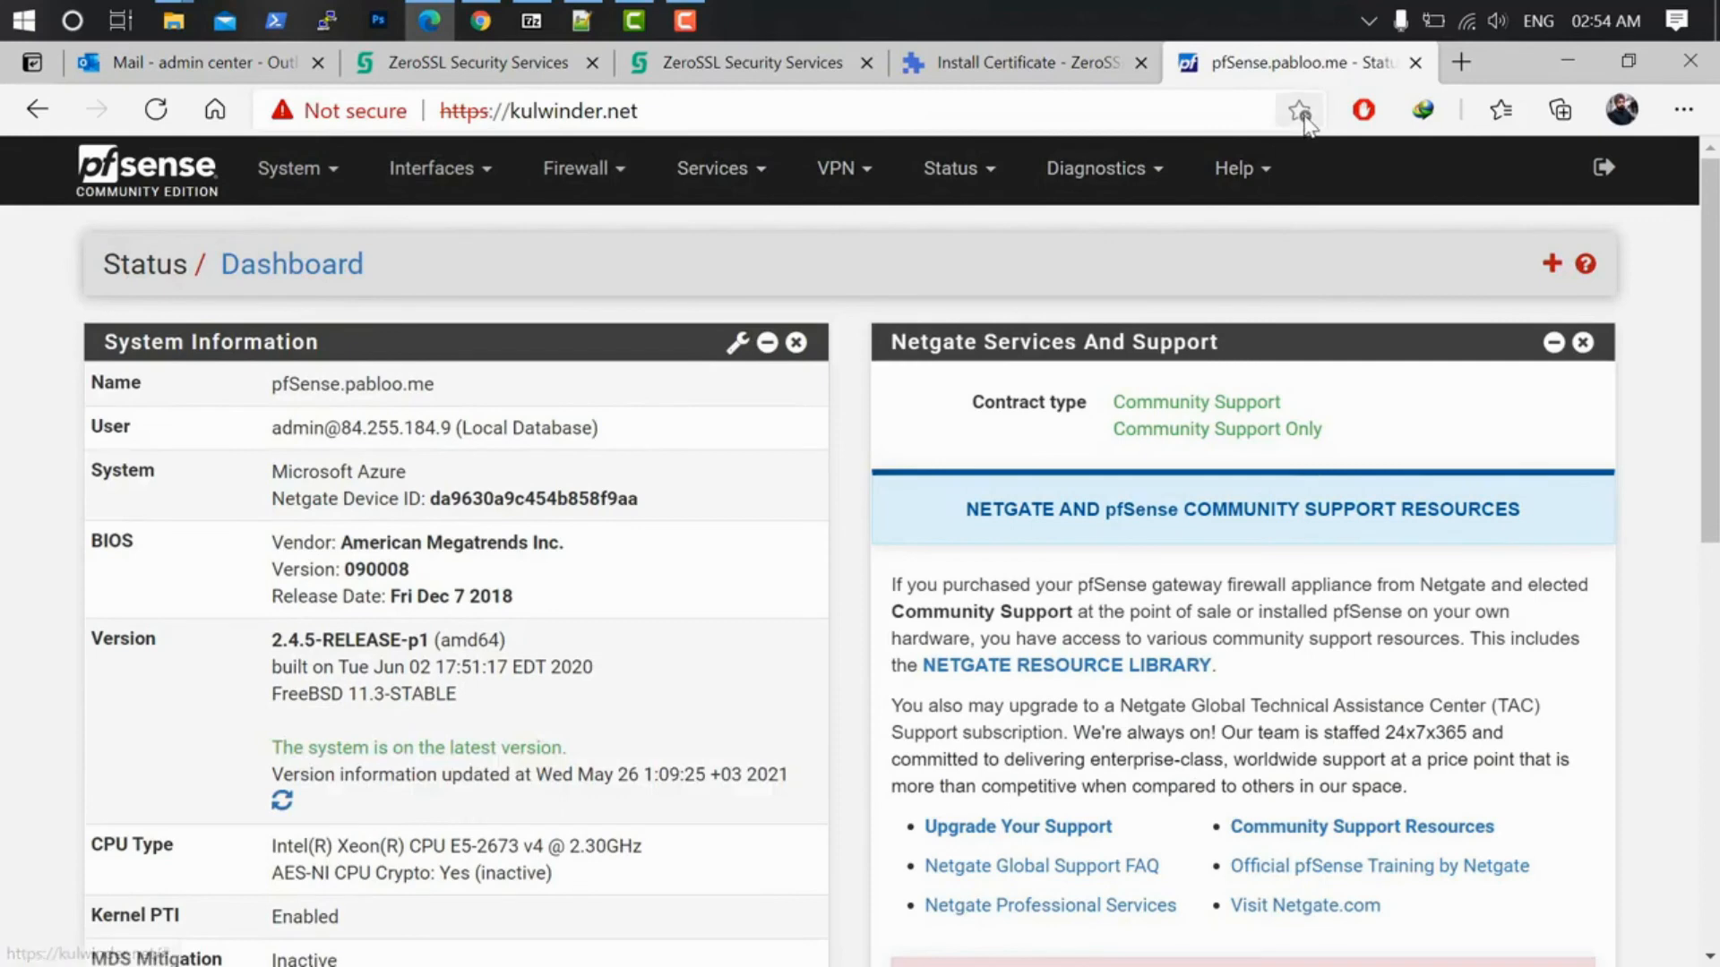
{"action": "left_click", "coordinate": [154, 110]}
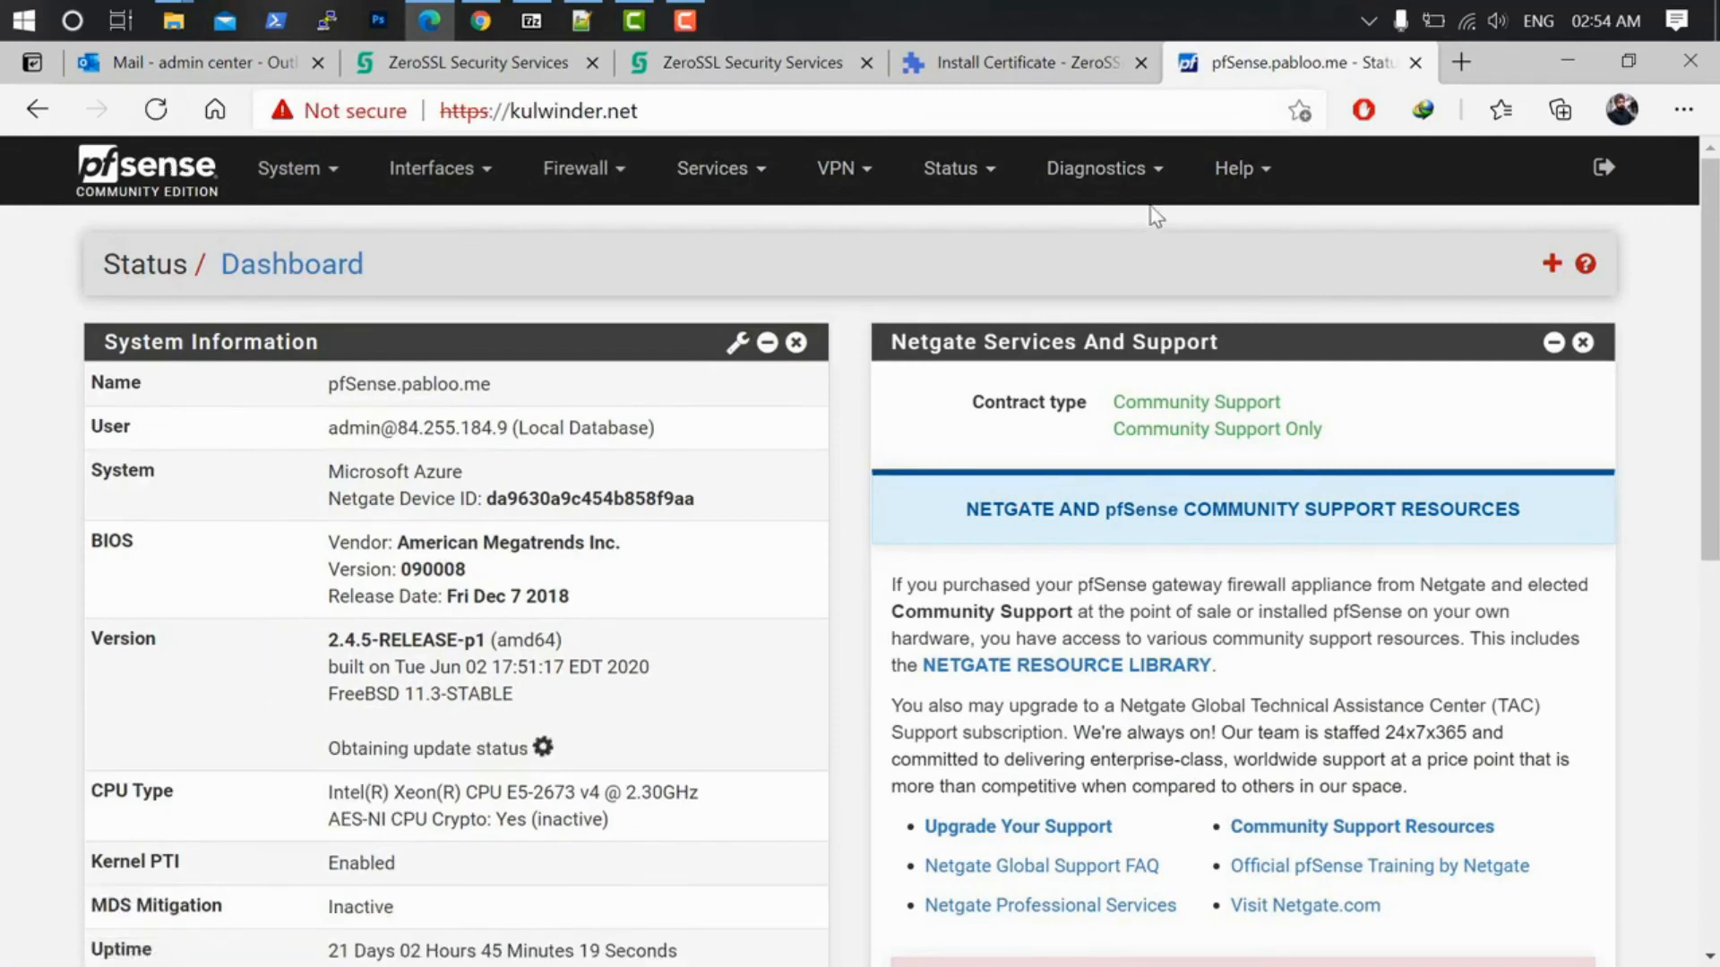
{"action": "left_click", "coordinate": [1684, 109]}
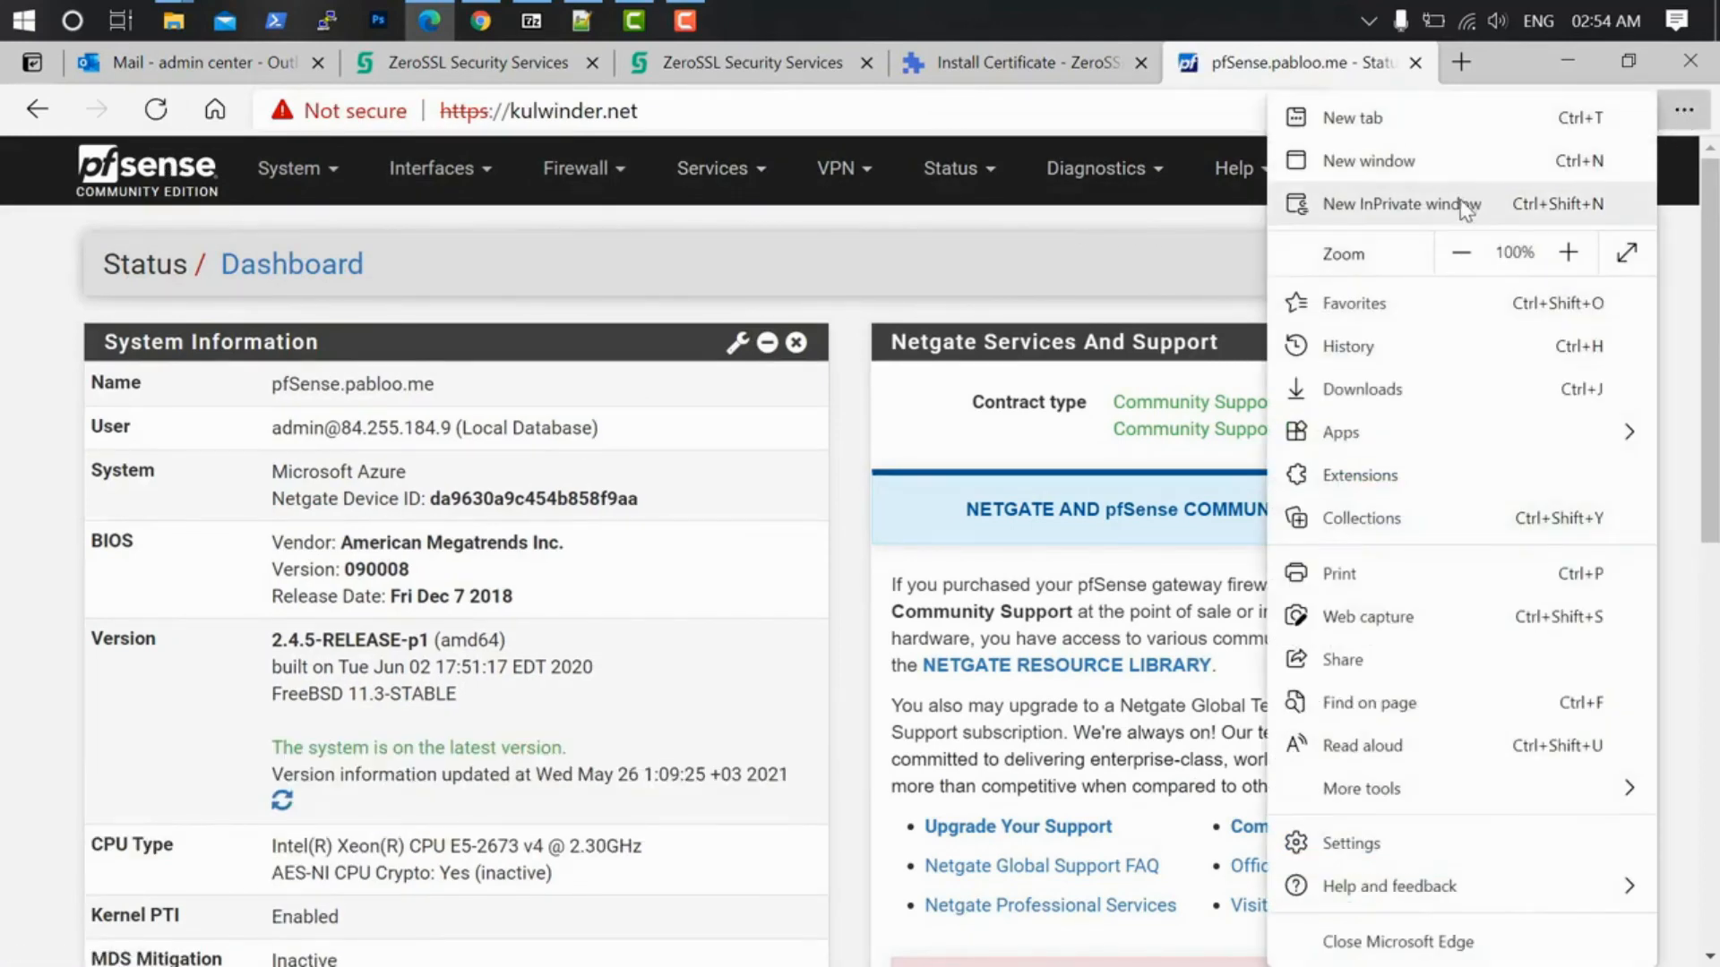
Step: Open a new InPrivate window and browse to kulwinder.net
{"action": "left_click", "coordinate": [1424, 204]}
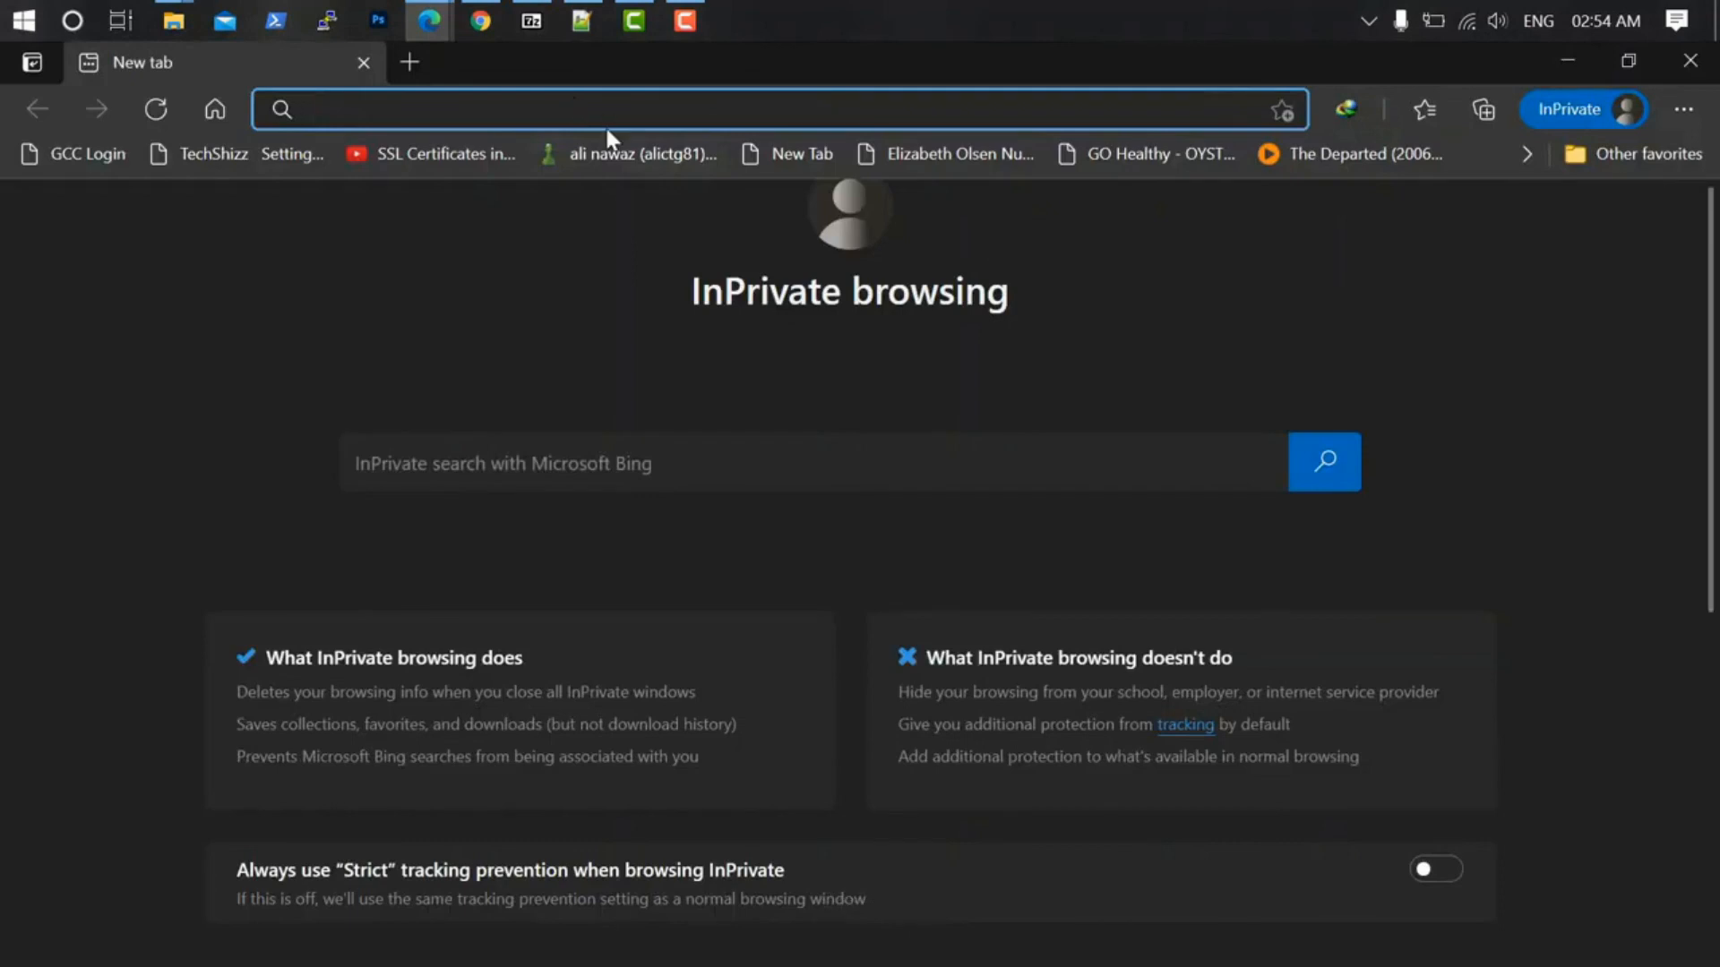
{"action": "type", "text": "kulwinder.net"}
{"action": "key", "text": "Return"}
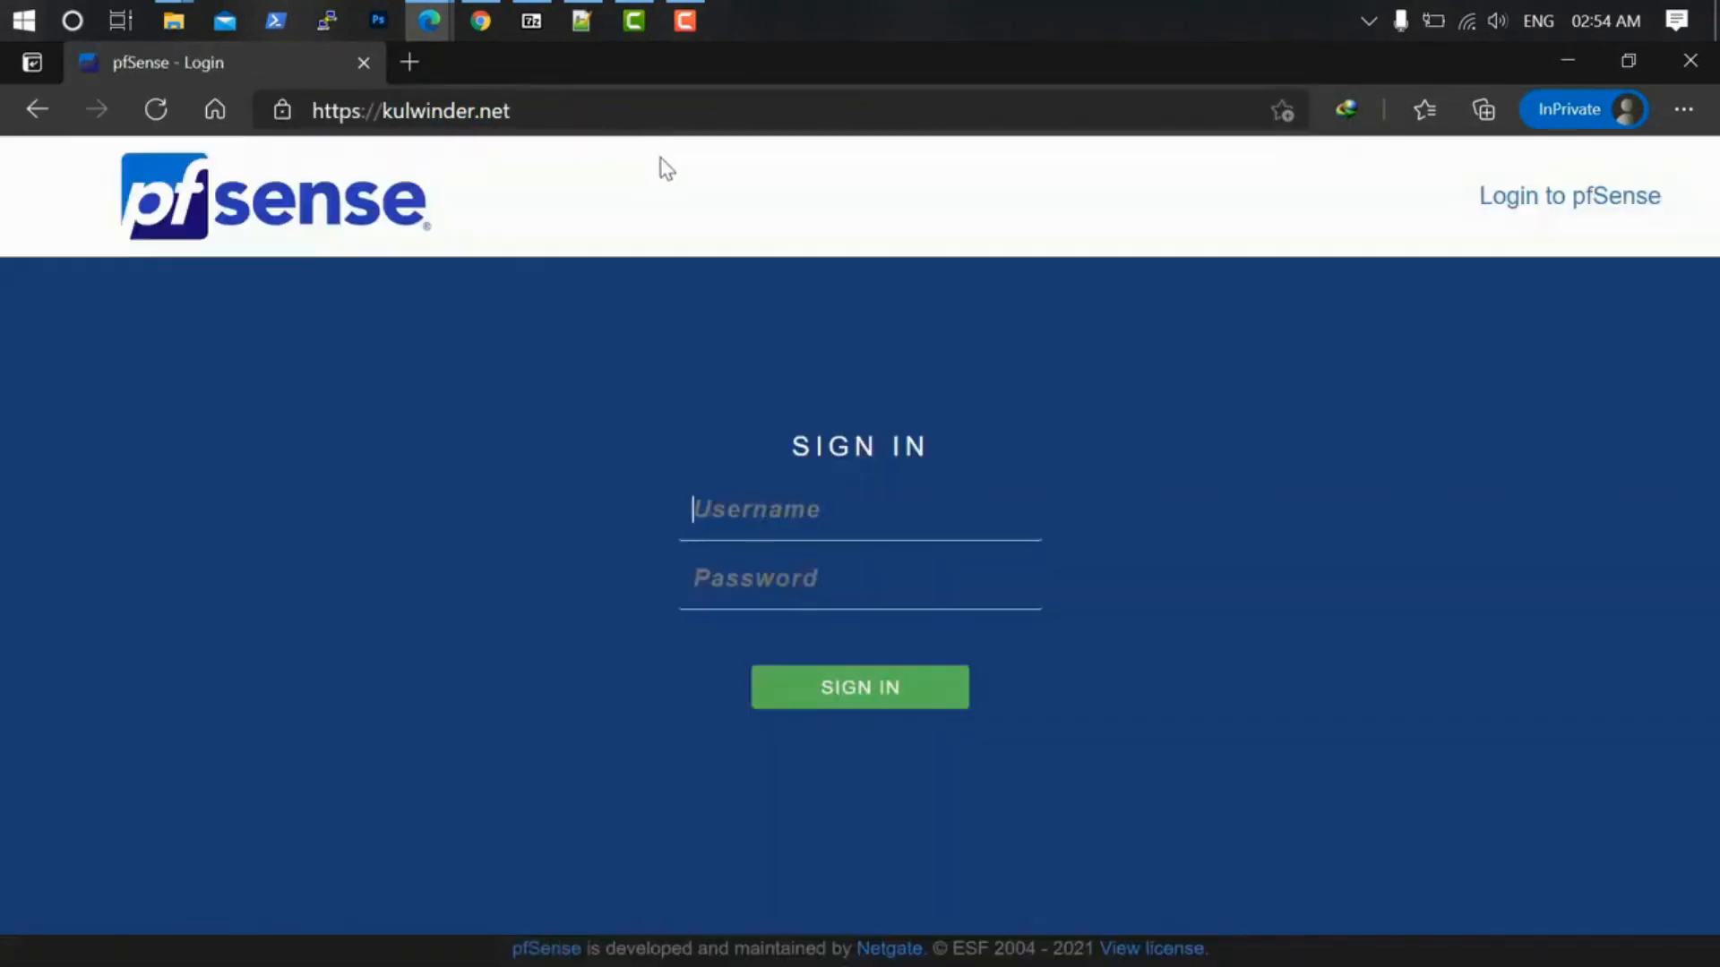
Step: Check the padlock's certificate details show the ZeroSSL certificate, then return to the login form
{"action": "left_click", "coordinate": [282, 114]}
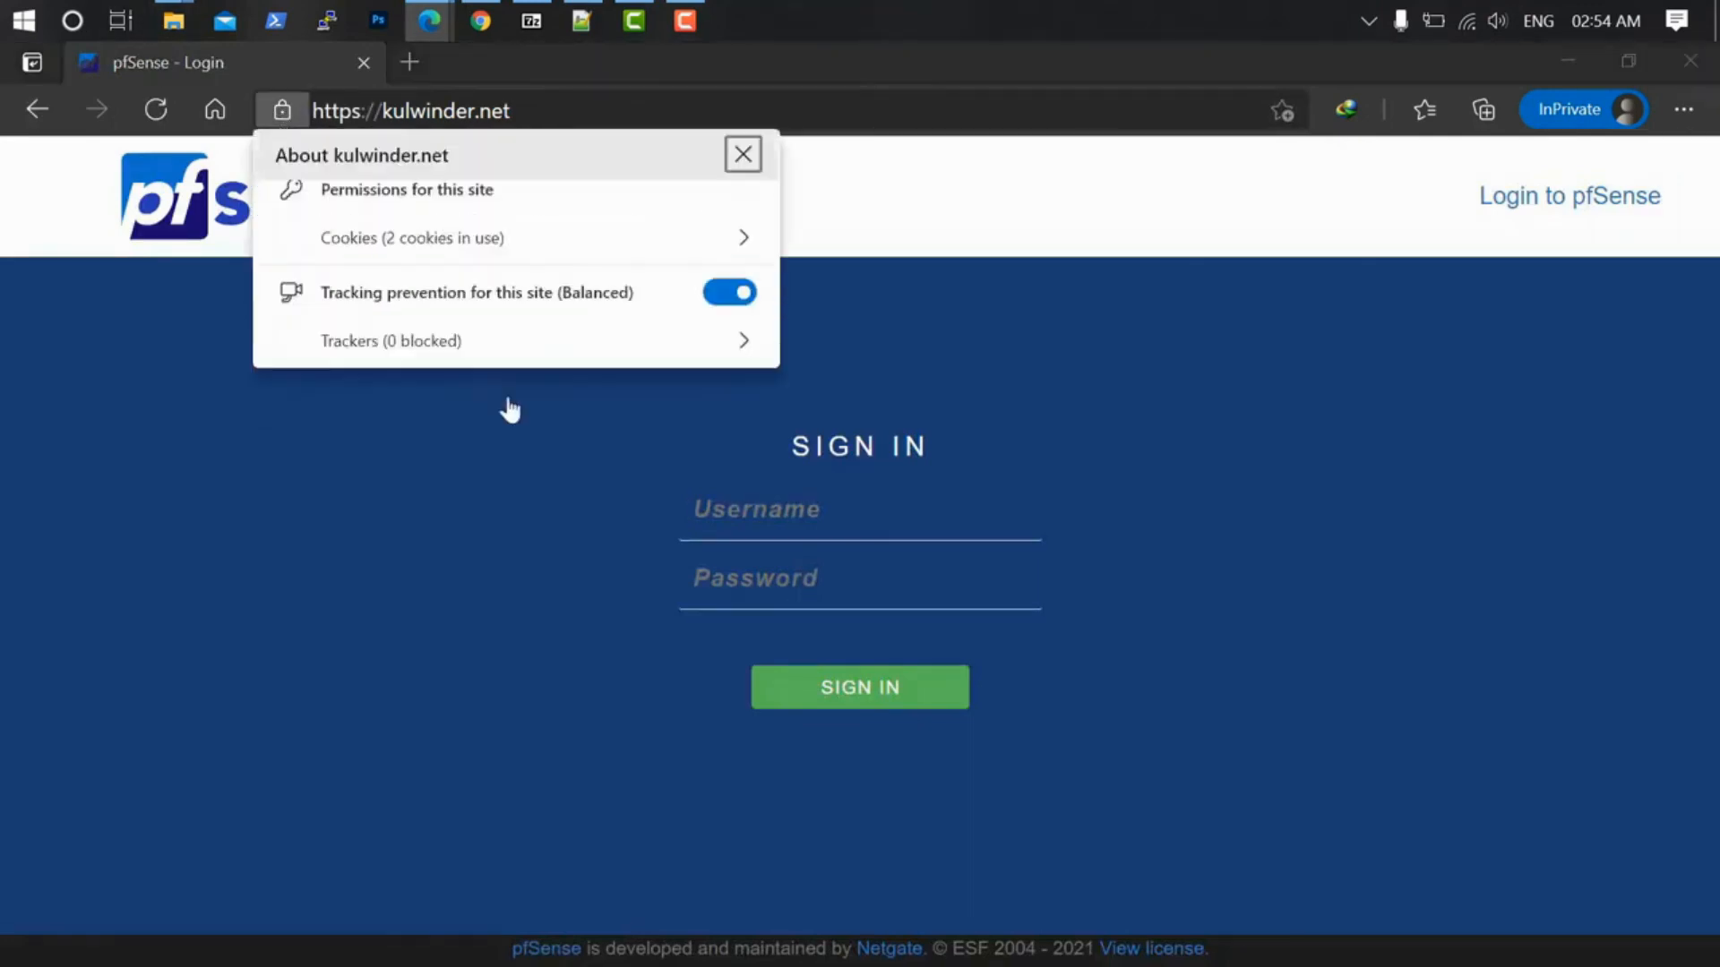
{"action": "left_click", "coordinate": [742, 211]}
{"action": "left_click", "coordinate": [702, 157]}
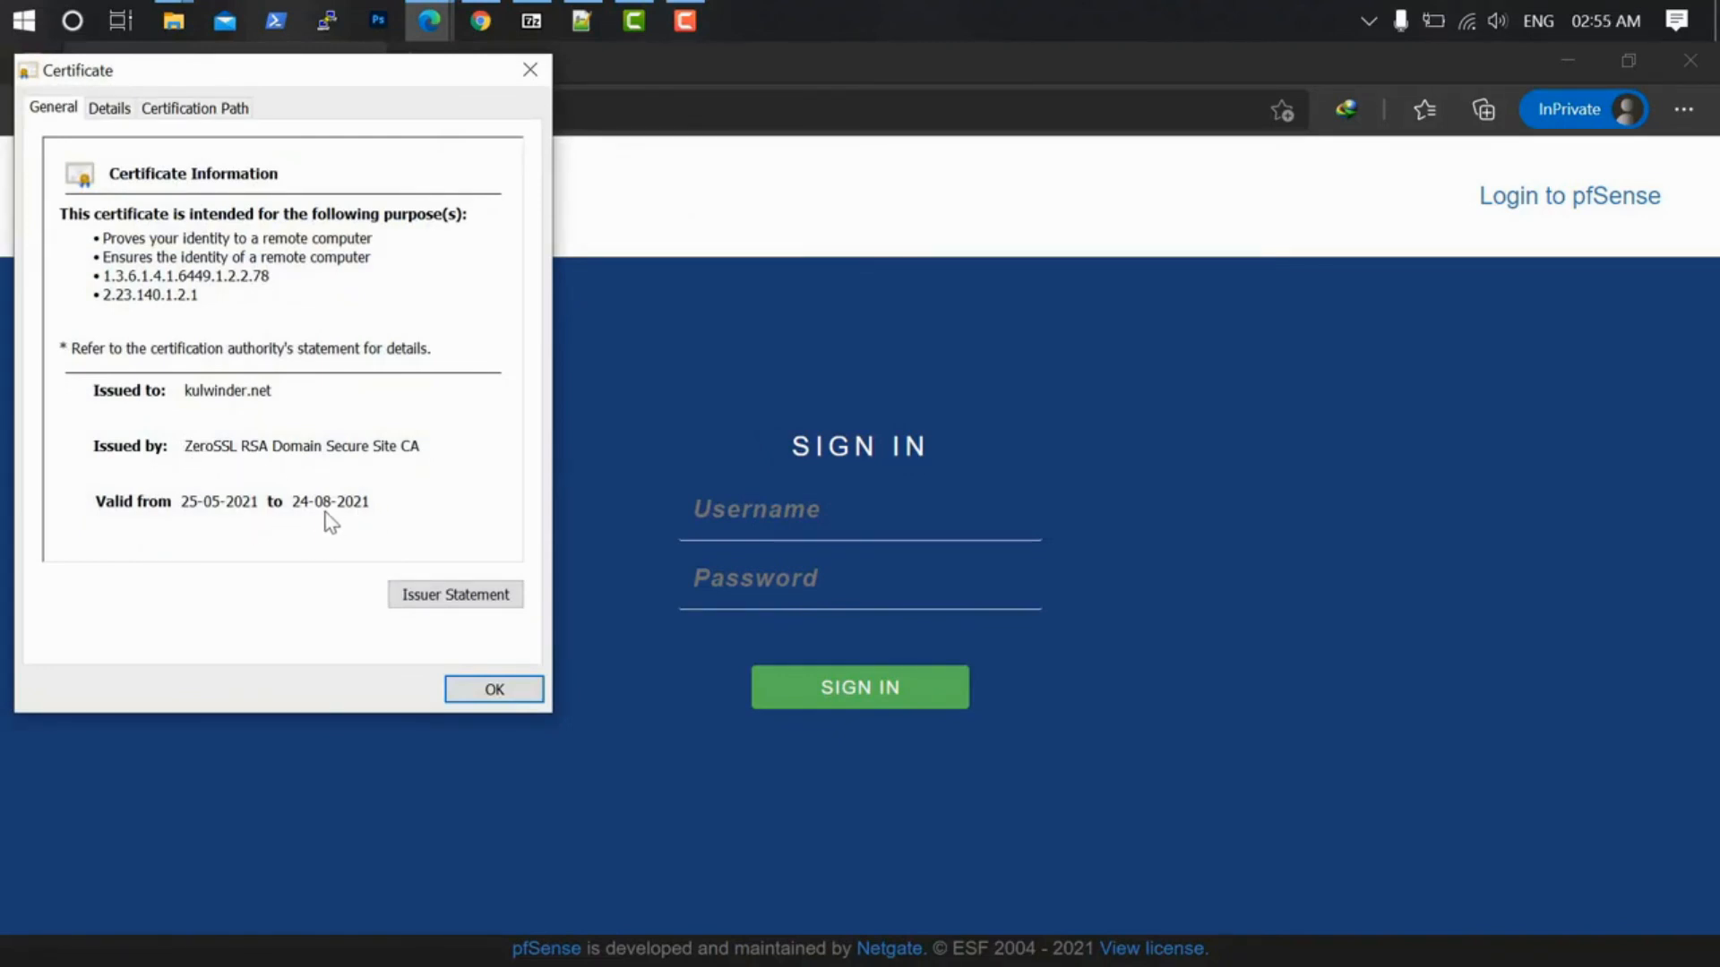
{"action": "left_click", "coordinate": [494, 689]}
{"action": "left_click", "coordinate": [792, 509]}
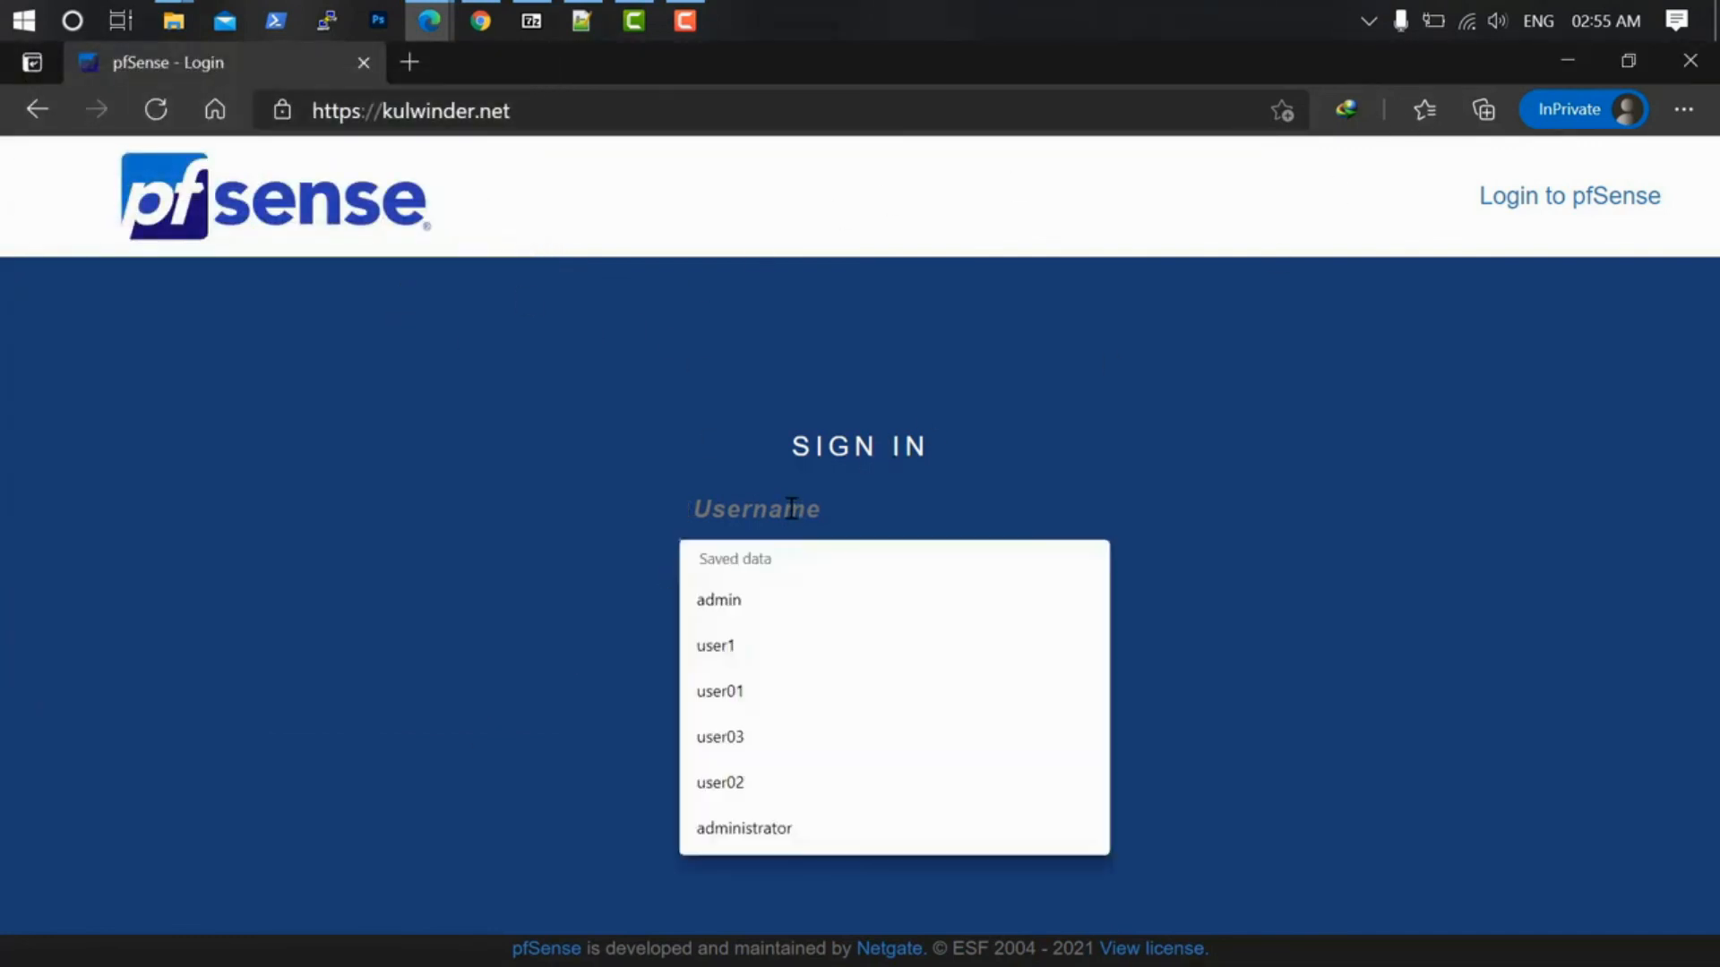